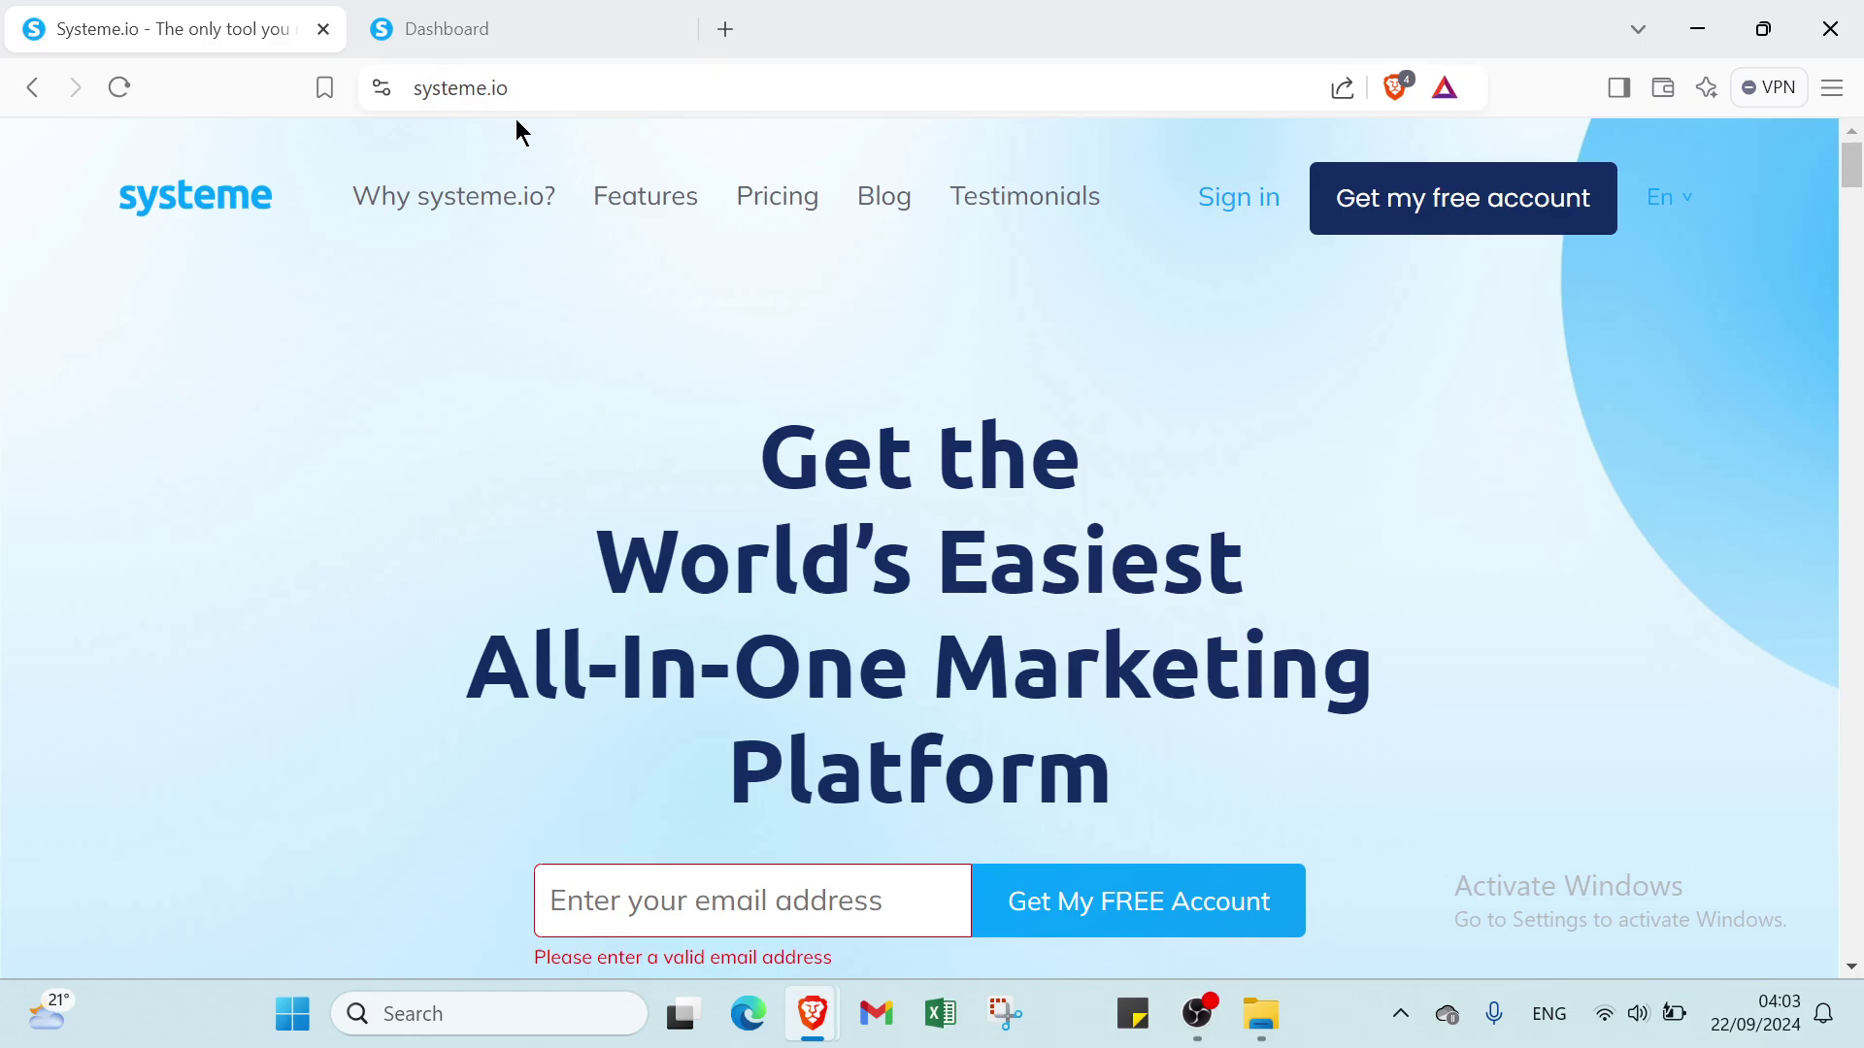
Step: Place the cursor in the homepage's email signup field
{"action": "scroll", "coordinate": [835, 568], "scroll_direction": "down", "scroll_amount": 2}
{"action": "scroll", "coordinate": [852, 592], "scroll_direction": "up", "scroll_amount": 2}
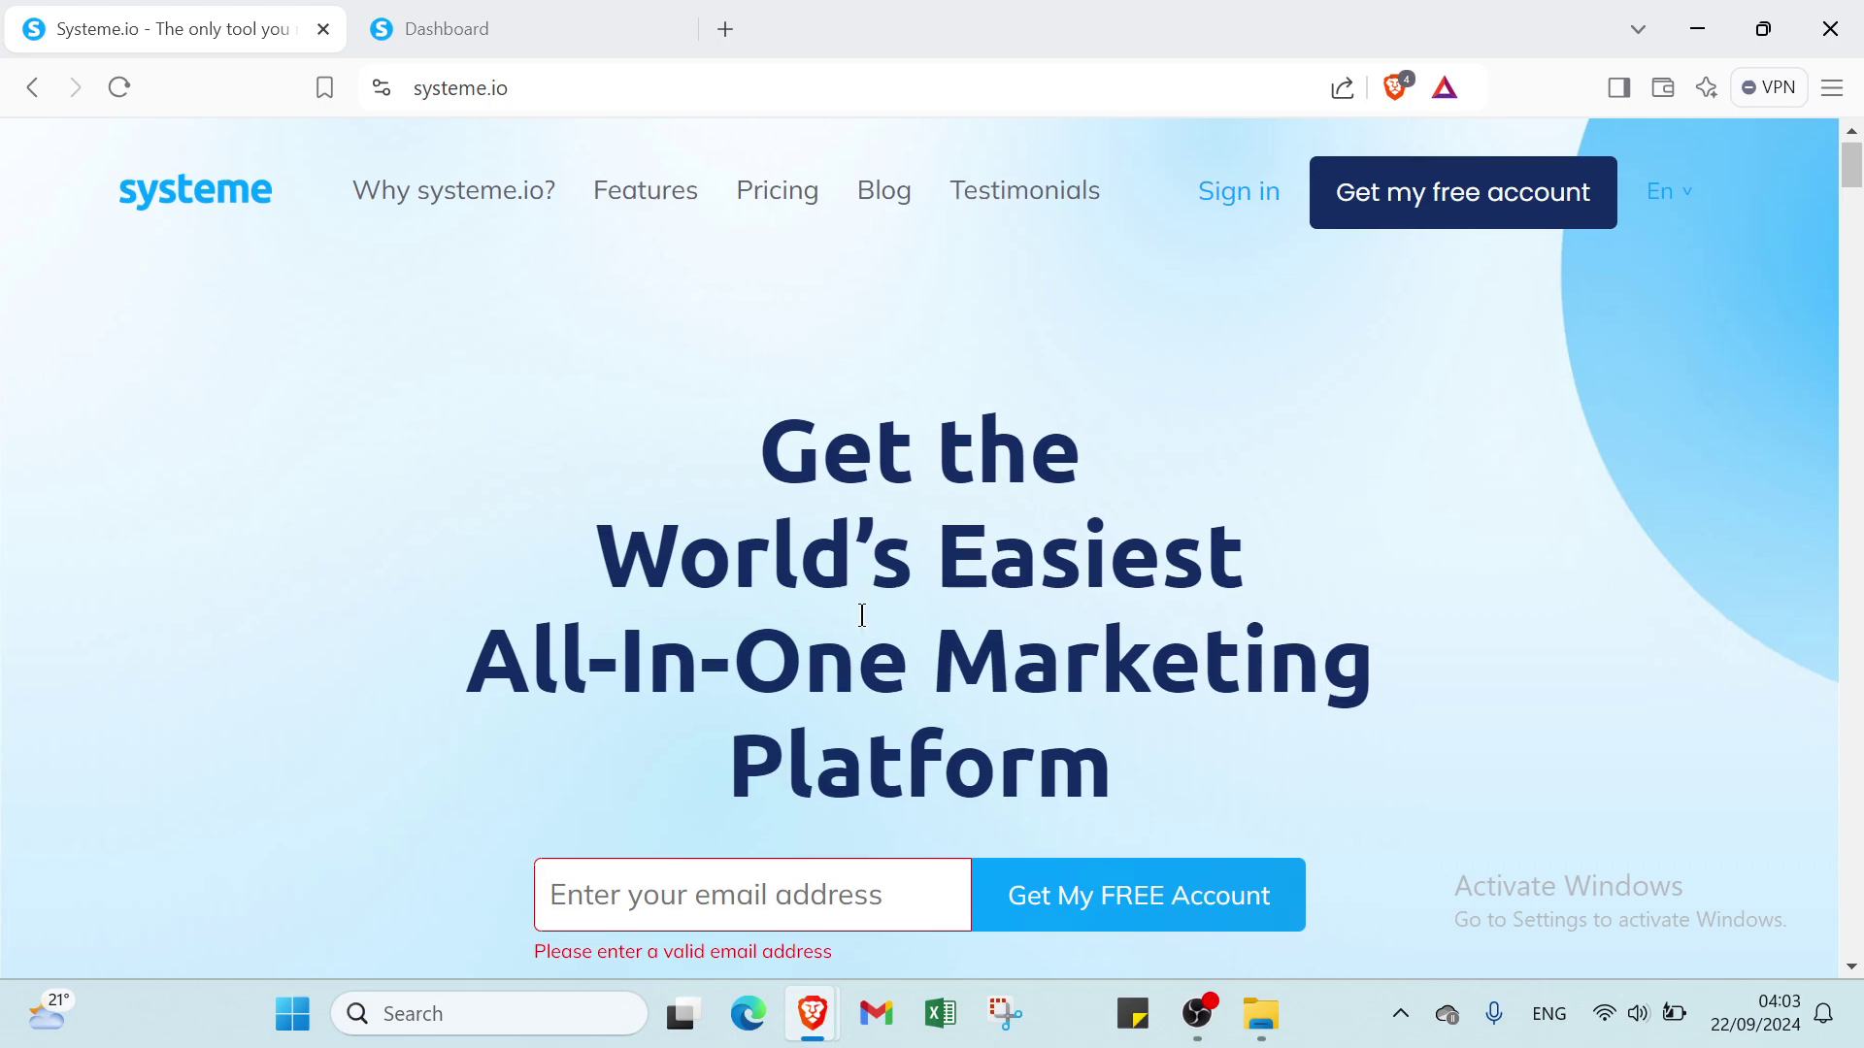
{"action": "scroll", "coordinate": [855, 591], "scroll_direction": "down", "scroll_amount": 3}
{"action": "left_click", "coordinate": [863, 618]}
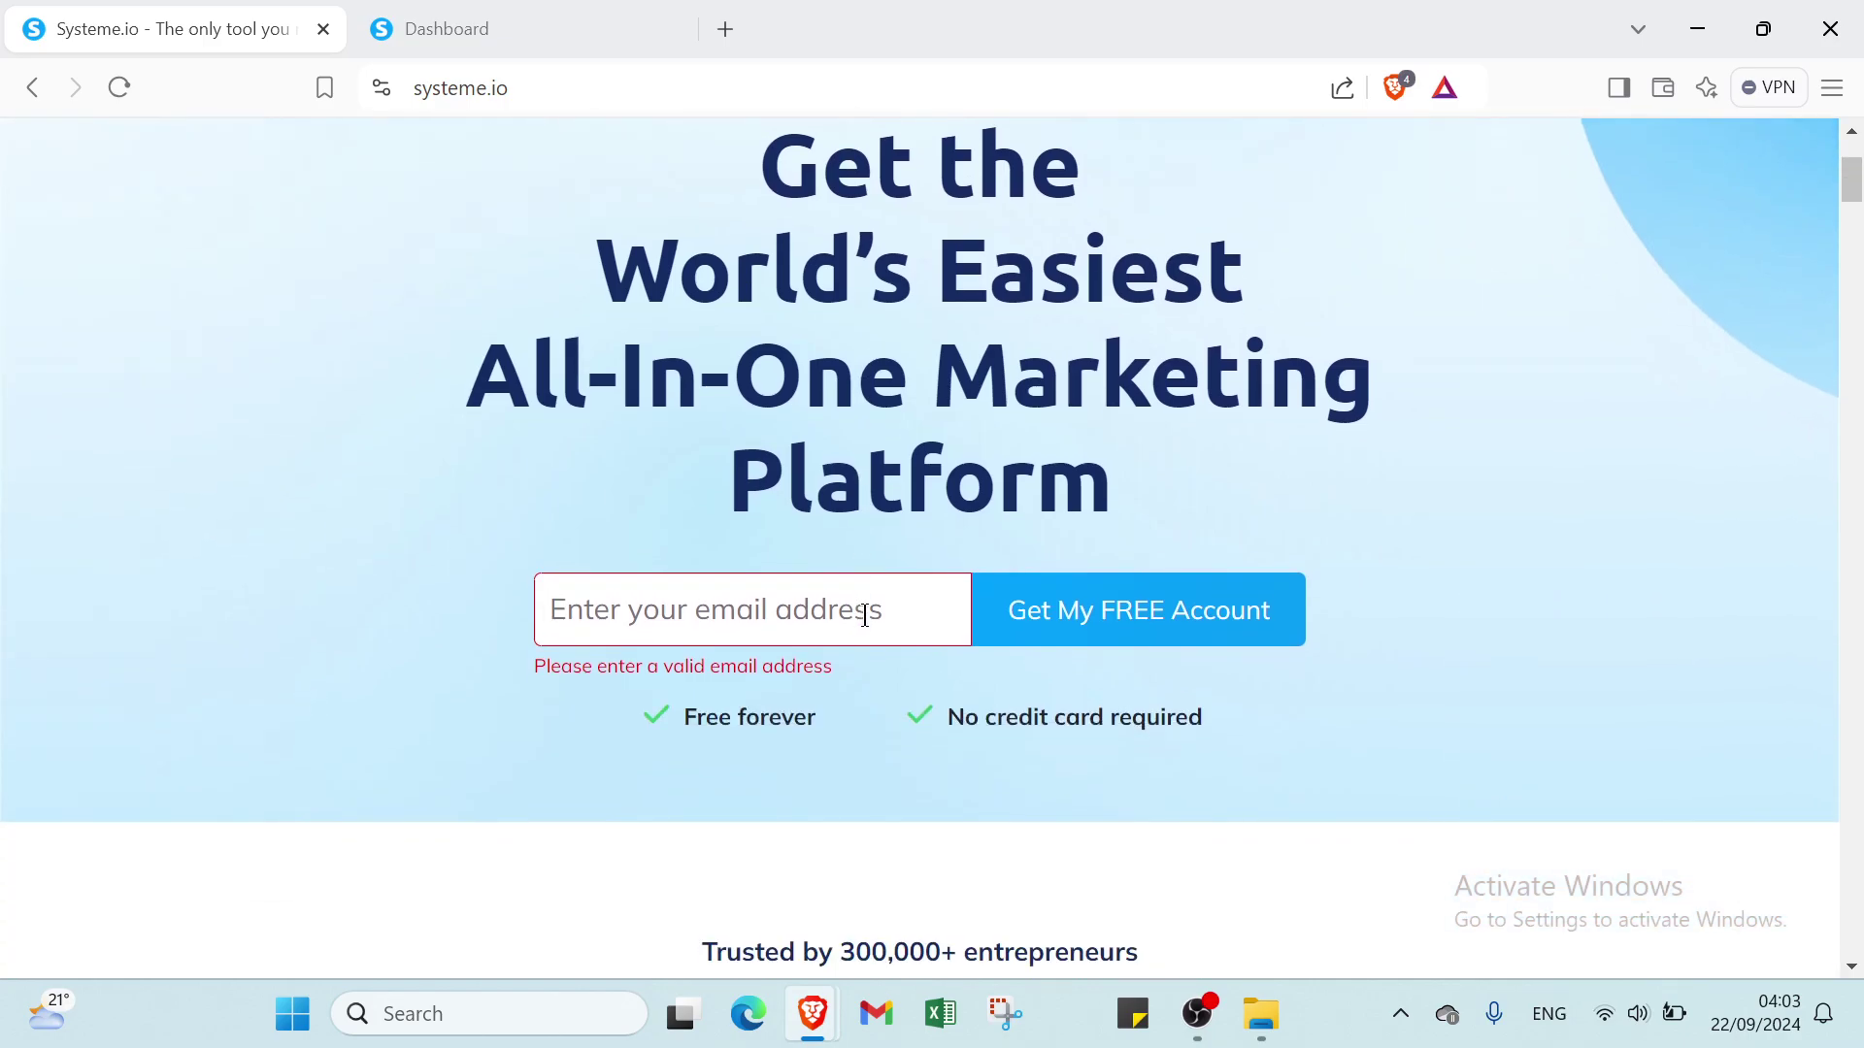
Step: Scroll past the funnels, emails, websites and courses sections to the no-technical-knowledge part
{"action": "scroll", "coordinate": [864, 616], "scroll_direction": "down", "scroll_amount": 8}
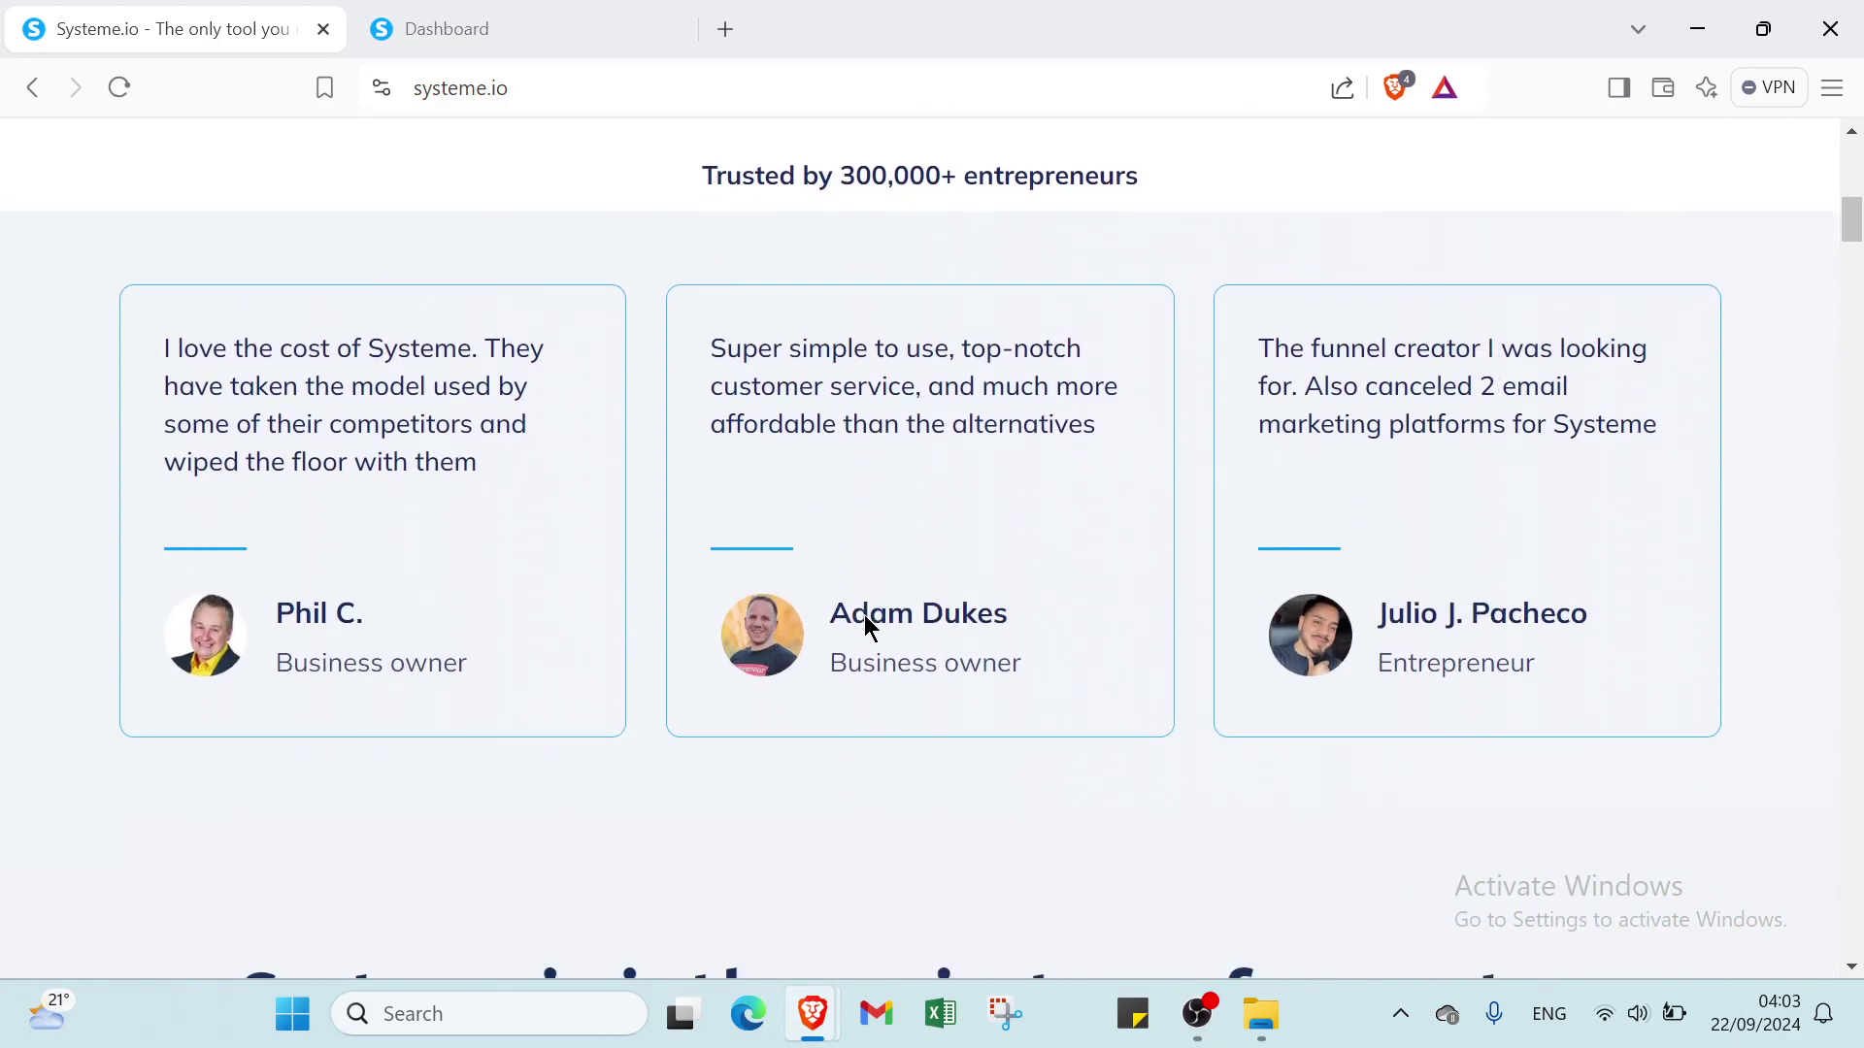
{"action": "scroll", "coordinate": [870, 626], "scroll_direction": "down", "scroll_amount": 7}
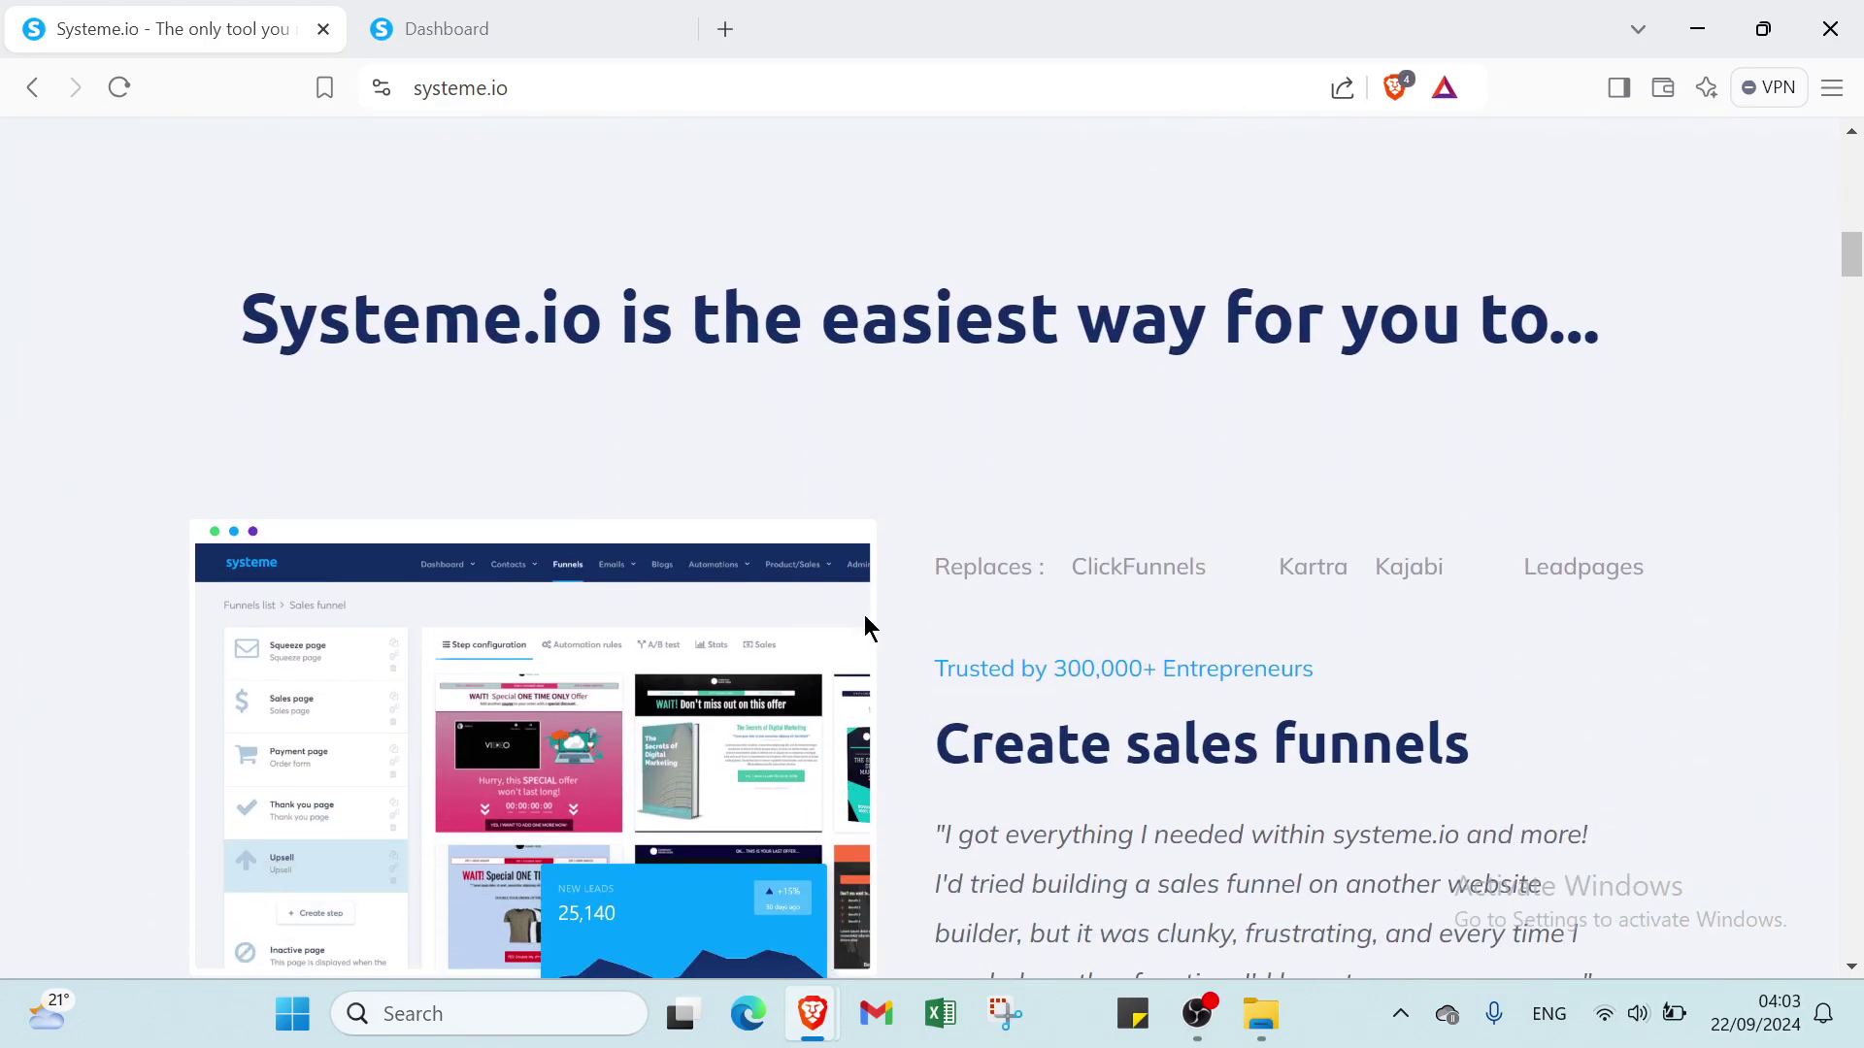
{"action": "scroll", "coordinate": [865, 617], "scroll_direction": "down", "scroll_amount": 6}
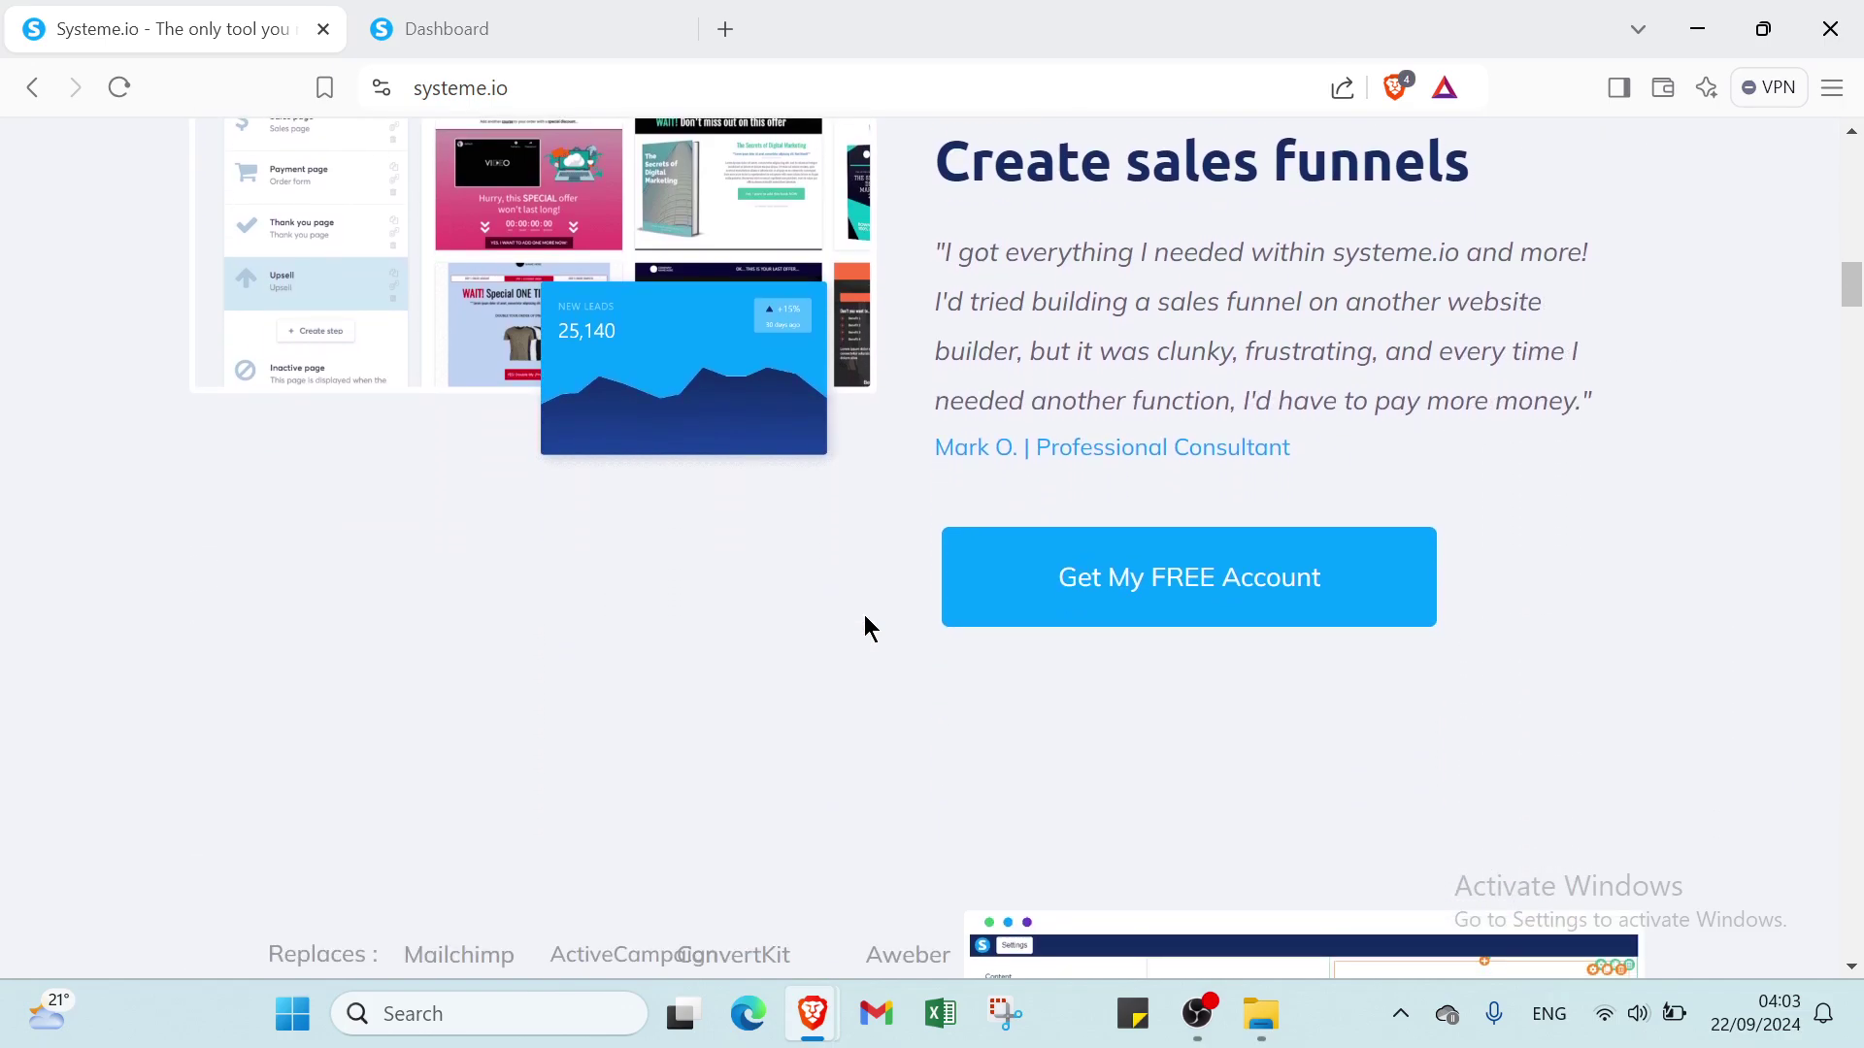
{"action": "scroll", "coordinate": [867, 626], "scroll_direction": "down", "scroll_amount": 3}
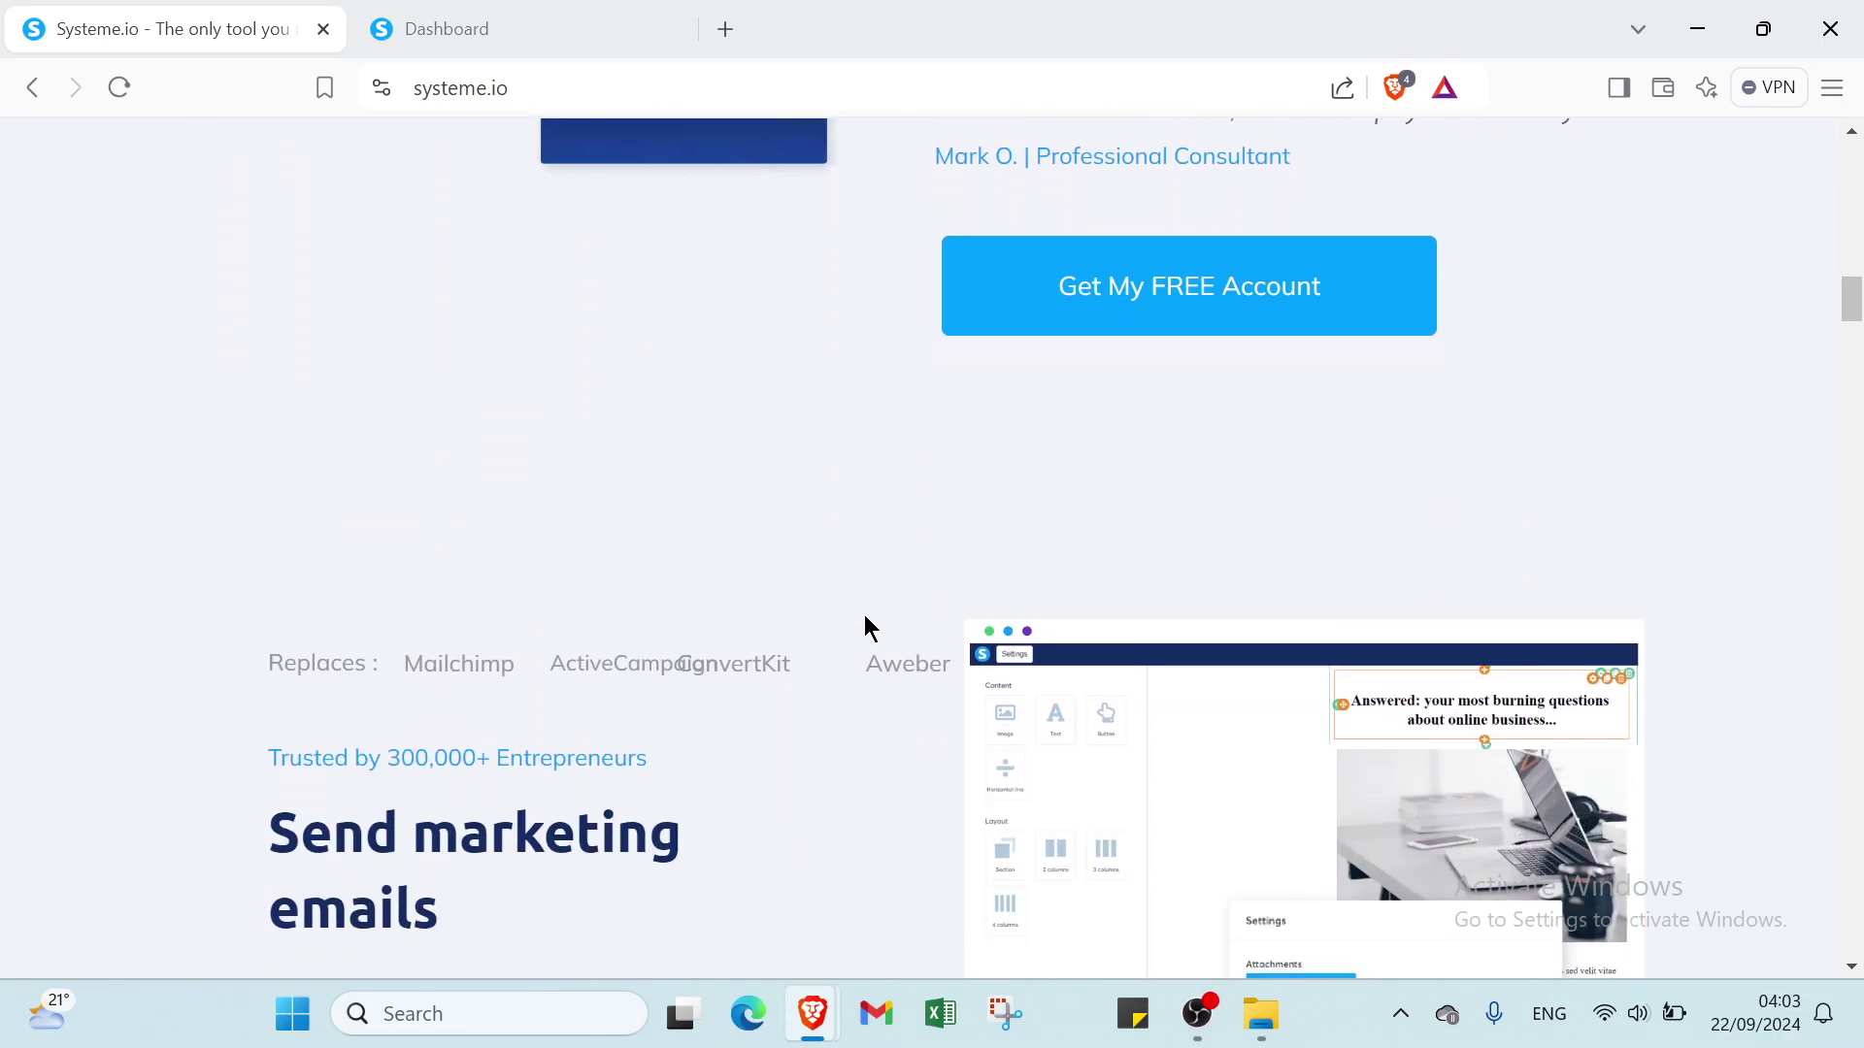
{"action": "scroll", "coordinate": [870, 626], "scroll_direction": "down", "scroll_amount": 3}
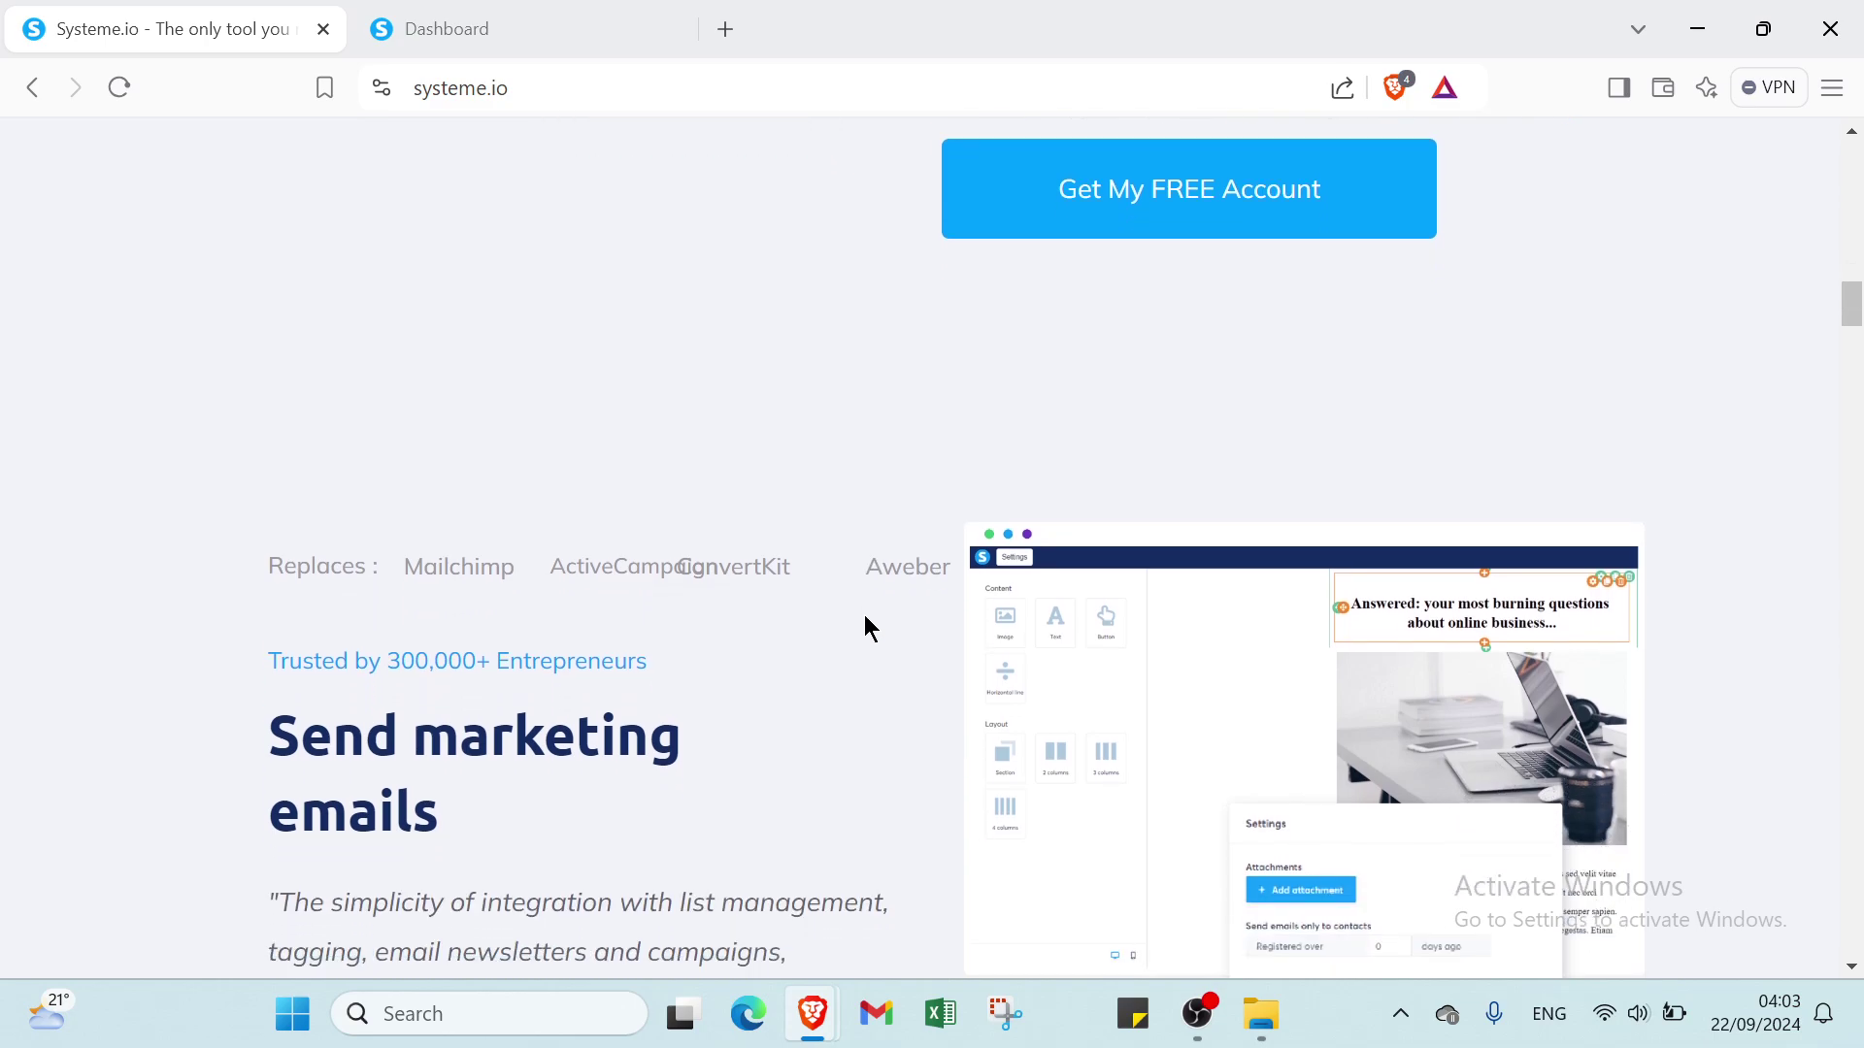
{"action": "scroll", "coordinate": [867, 629], "scroll_direction": "down", "scroll_amount": 4}
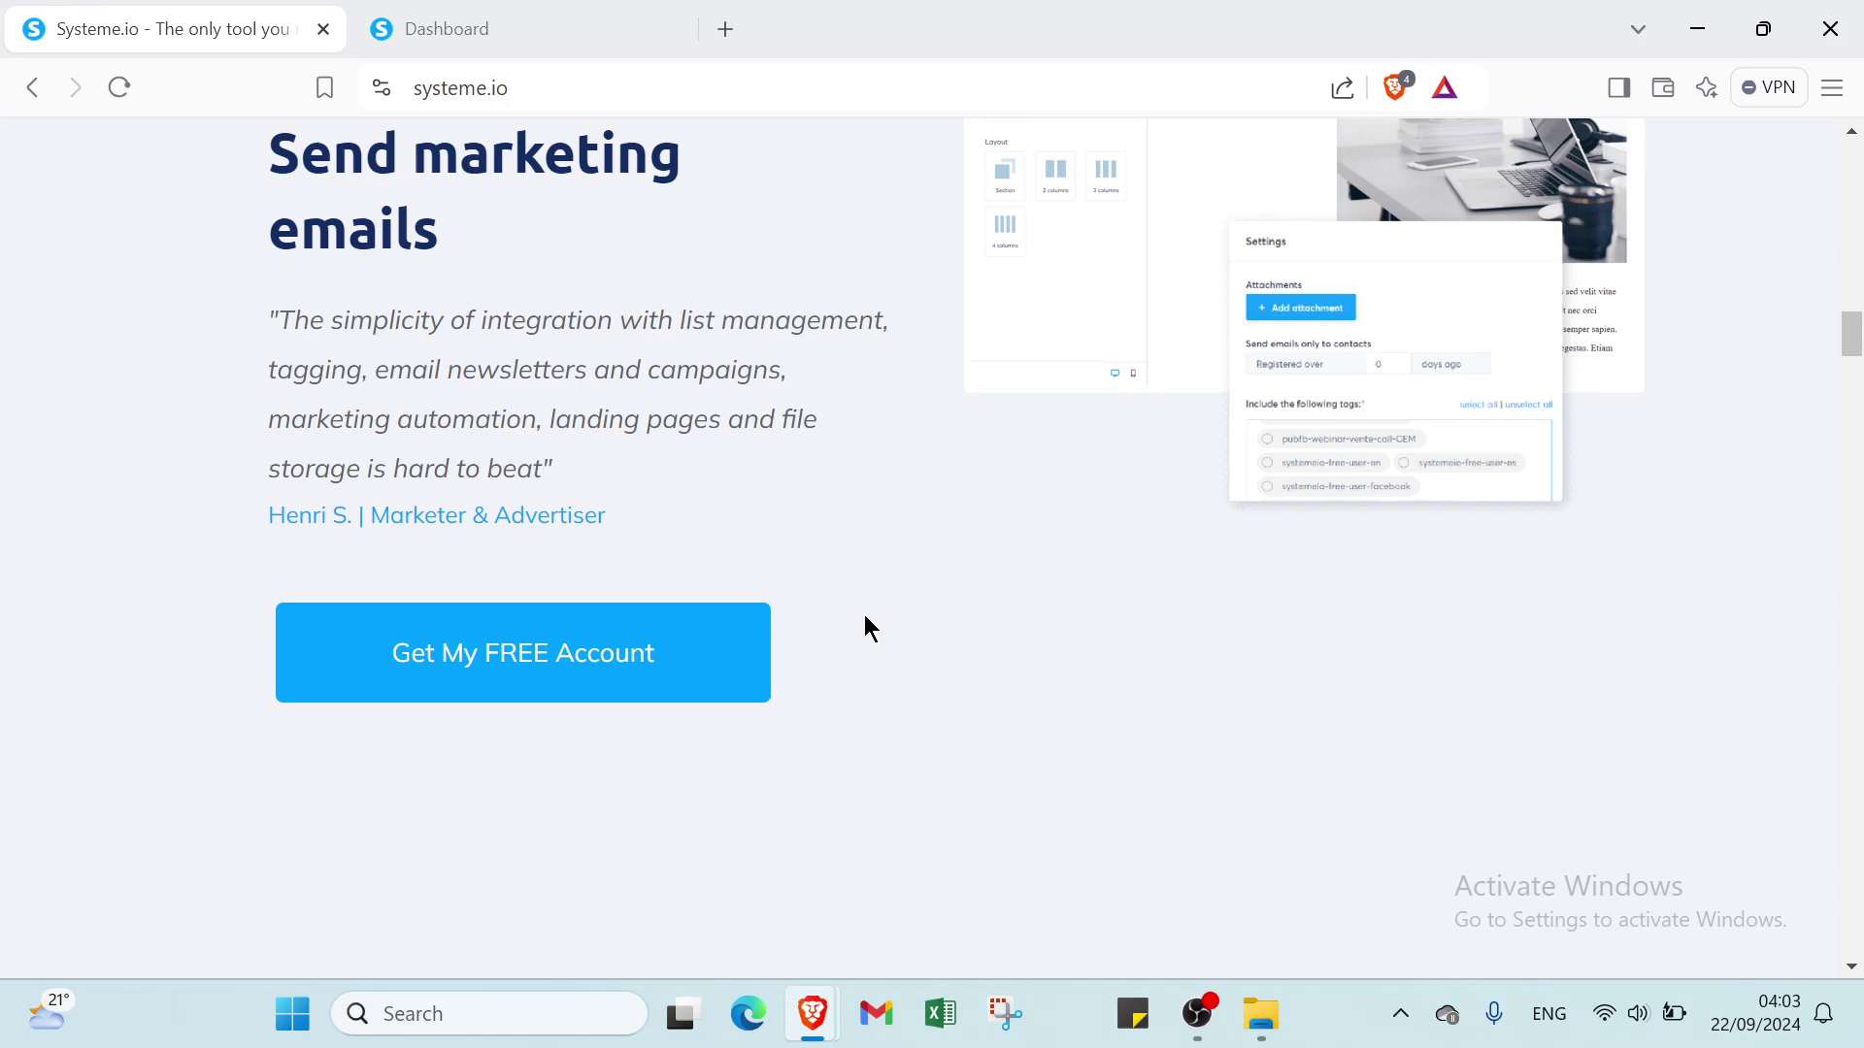
{"action": "scroll", "coordinate": [865, 617], "scroll_direction": "down", "scroll_amount": 3}
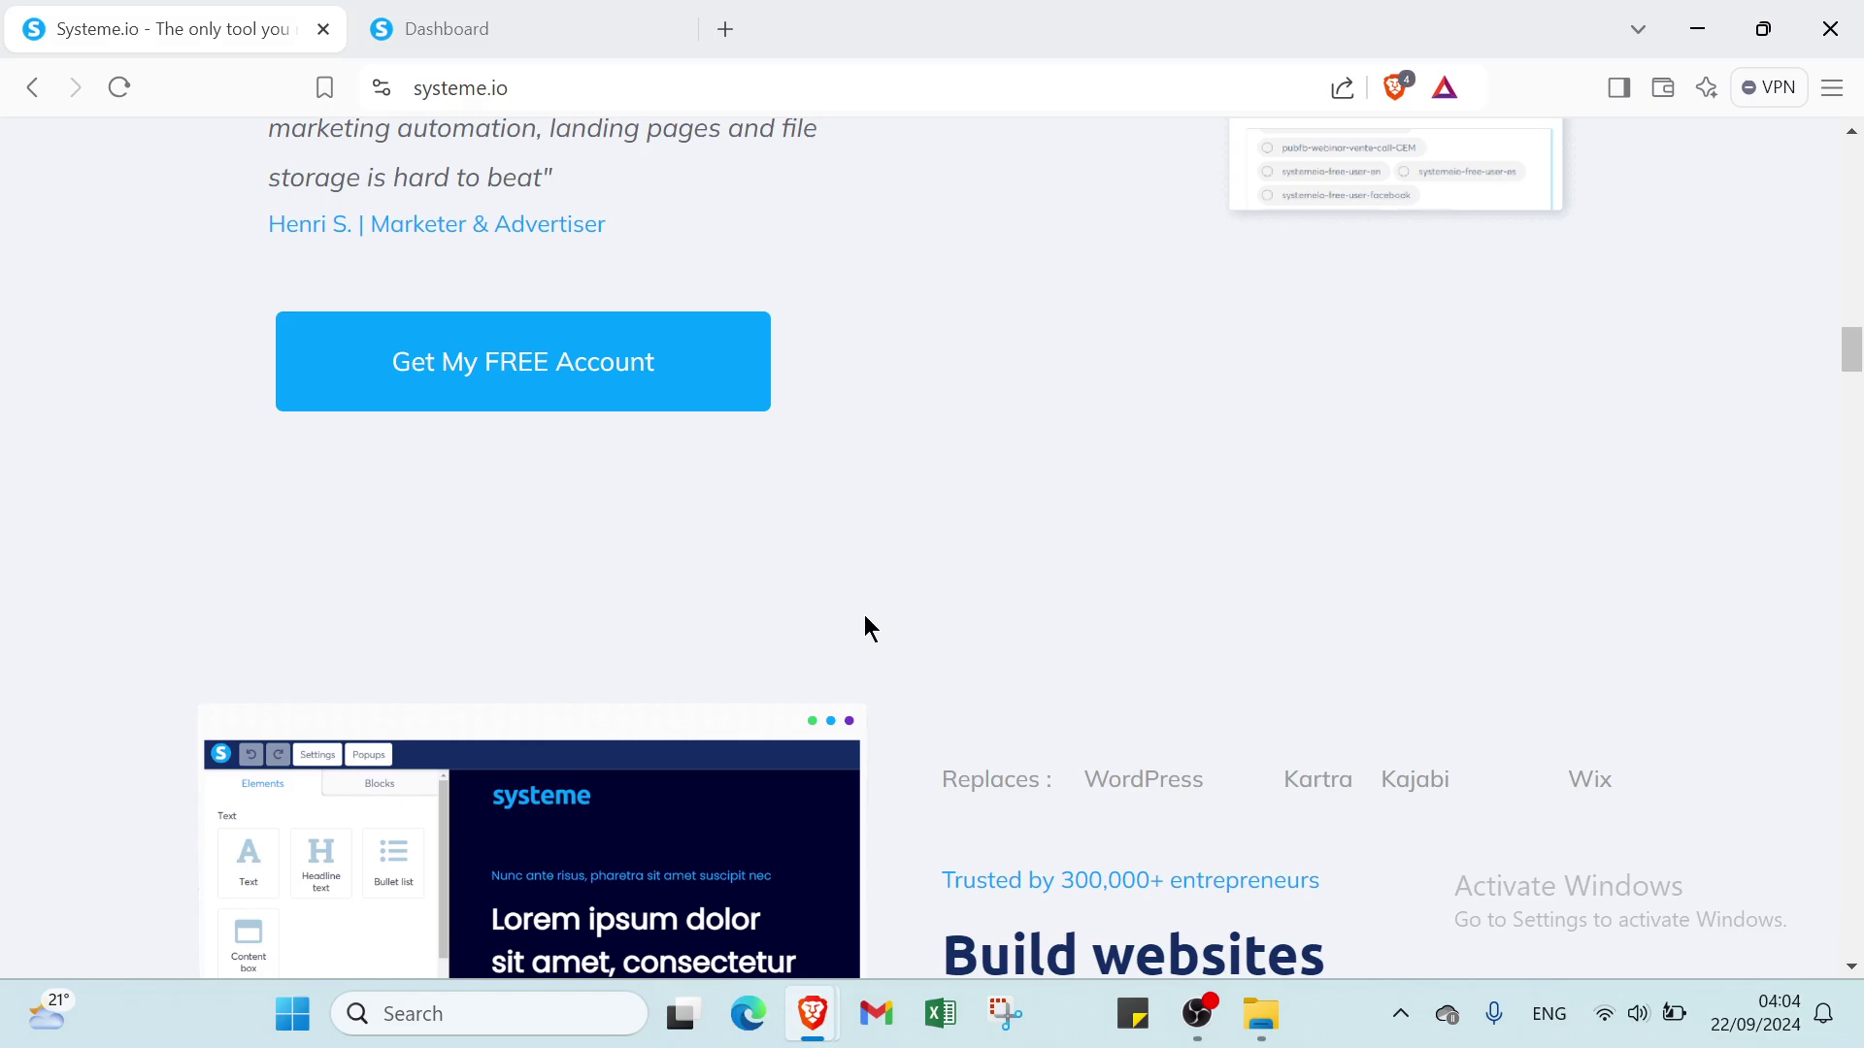
{"action": "scroll", "coordinate": [865, 617], "scroll_direction": "up", "scroll_amount": 15}
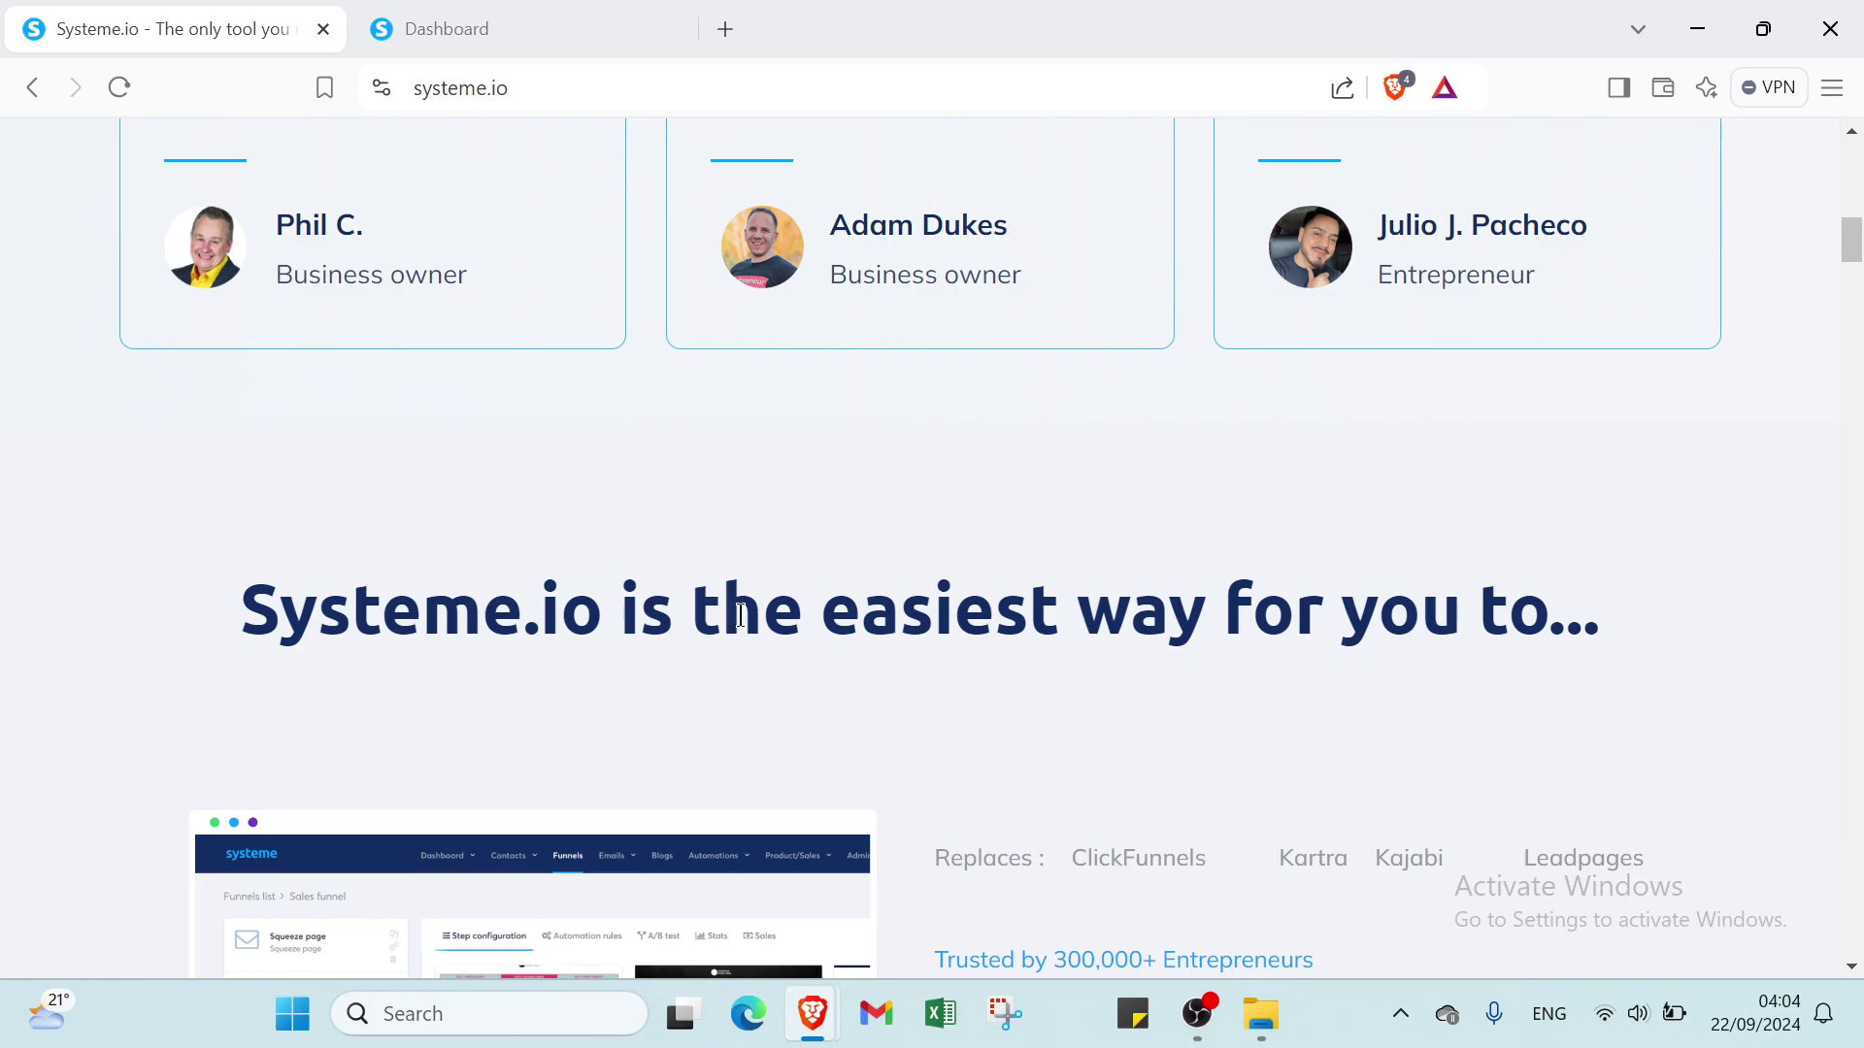
{"action": "scroll", "coordinate": [1223, 621], "scroll_direction": "down", "scroll_amount": 7}
{"action": "scroll", "coordinate": [1374, 424], "scroll_direction": "down", "scroll_amount": 10}
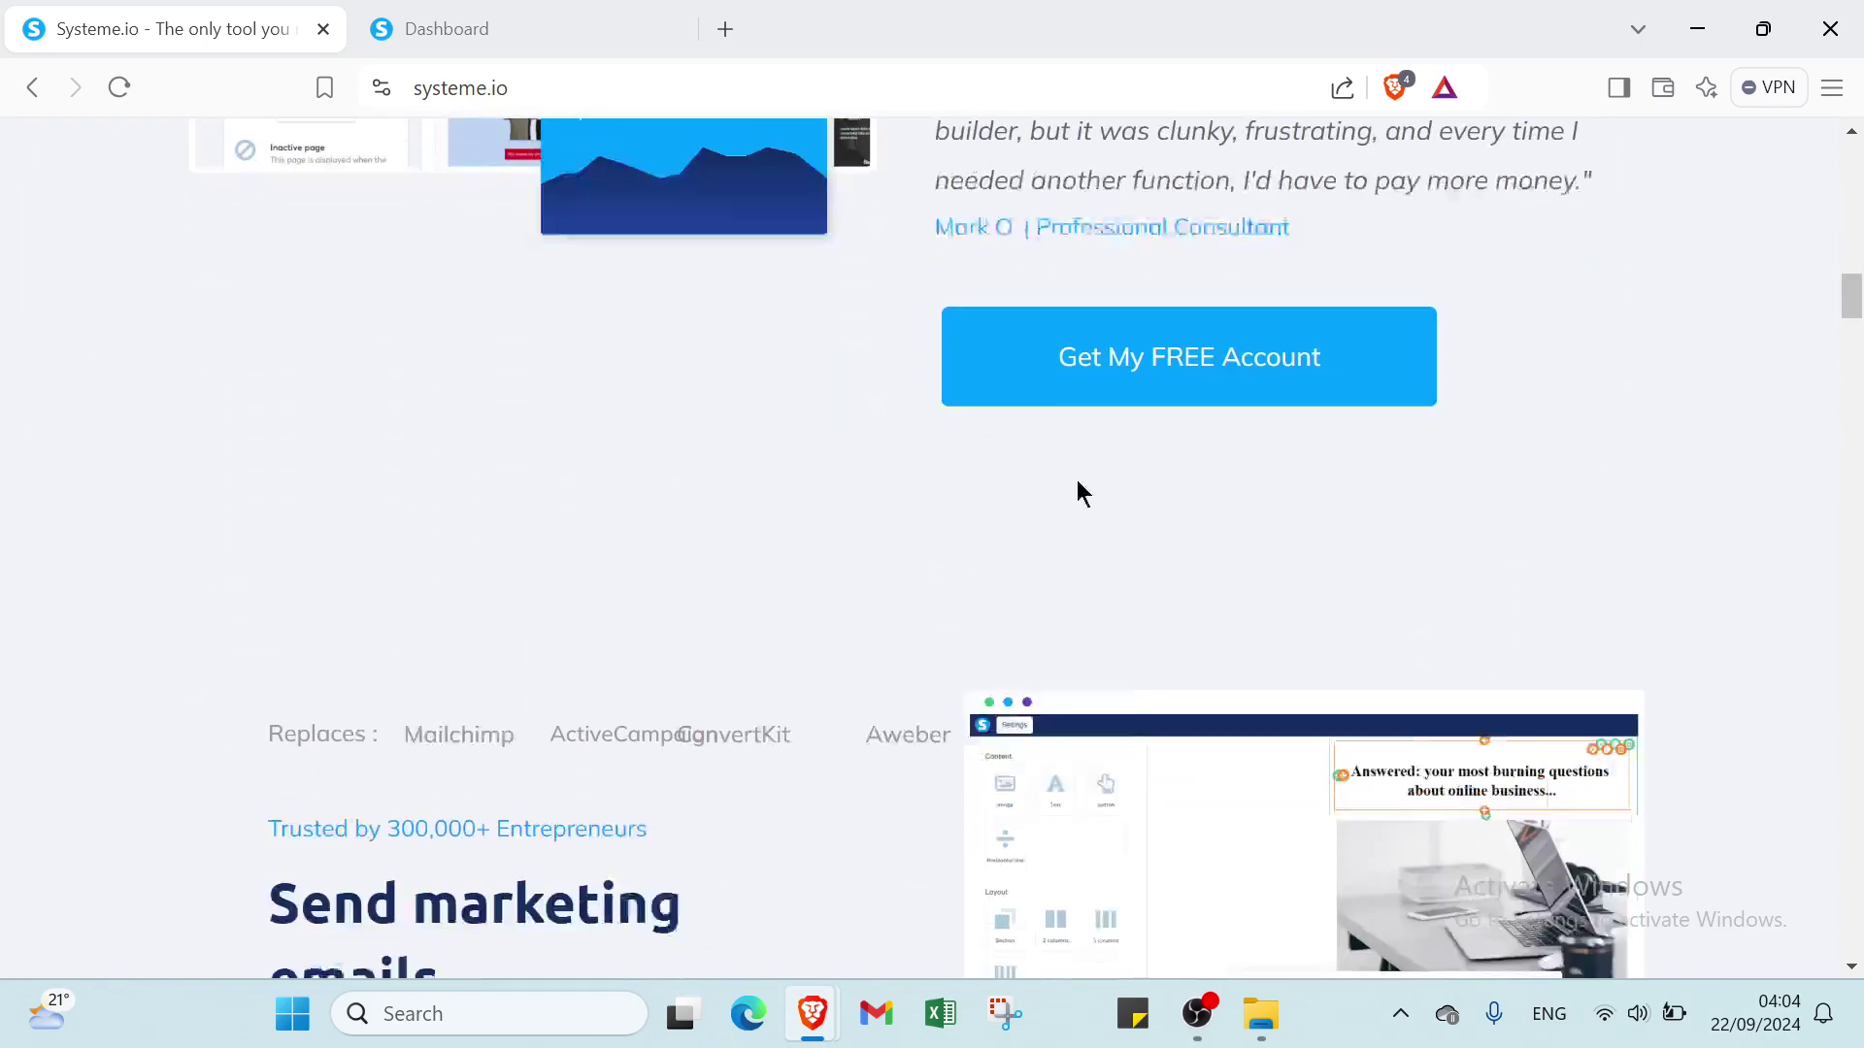
{"action": "scroll", "coordinate": [690, 657], "scroll_direction": "down", "scroll_amount": 7}
{"action": "scroll", "coordinate": [727, 513], "scroll_direction": "down", "scroll_amount": 5}
{"action": "scroll", "coordinate": [726, 512], "scroll_direction": "down", "scroll_amount": 17}
{"action": "scroll", "coordinate": [983, 471], "scroll_direction": "down", "scroll_amount": 13}
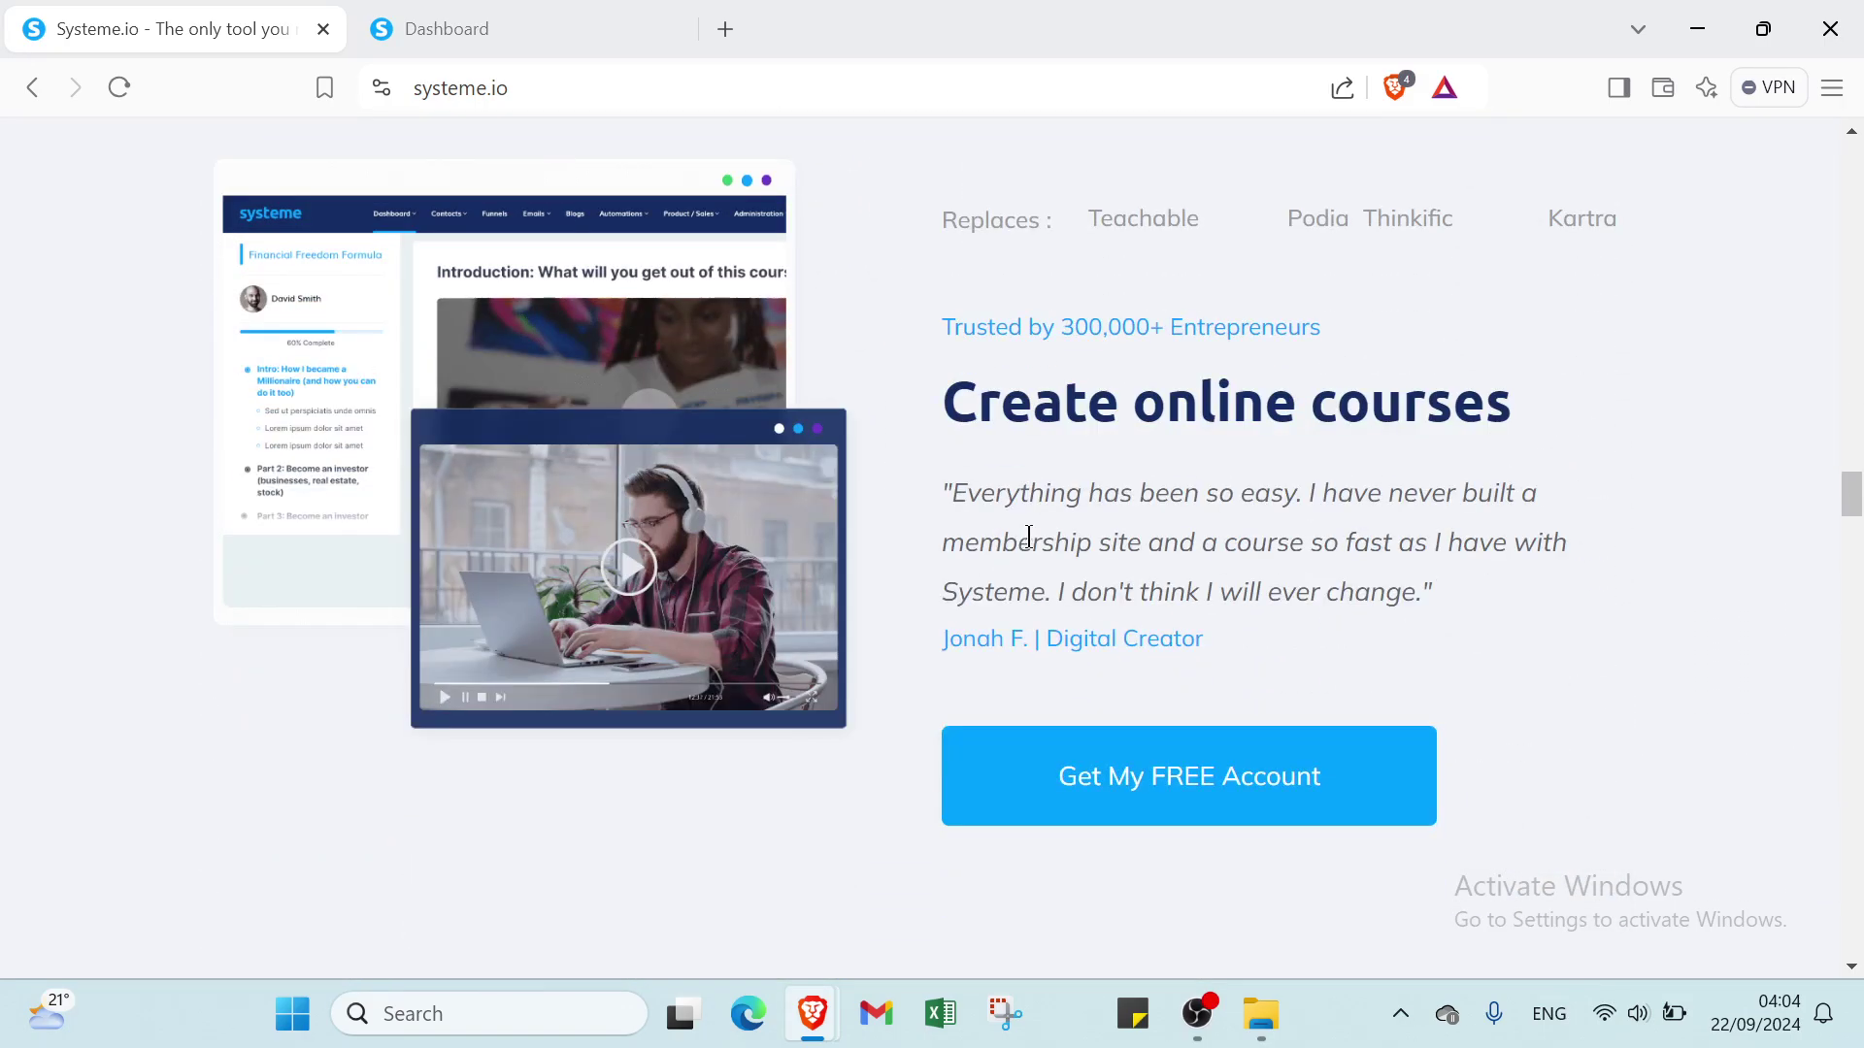
{"action": "scroll", "coordinate": [571, 435], "scroll_direction": "down", "scroll_amount": 12}
{"action": "scroll", "coordinate": [417, 379], "scroll_direction": "down", "scroll_amount": 3}
Step: Scroll past the audience cards, savings list and testimonials to the footer with Become an affiliate
{"action": "scroll", "coordinate": [417, 377], "scroll_direction": "up", "scroll_amount": 3}
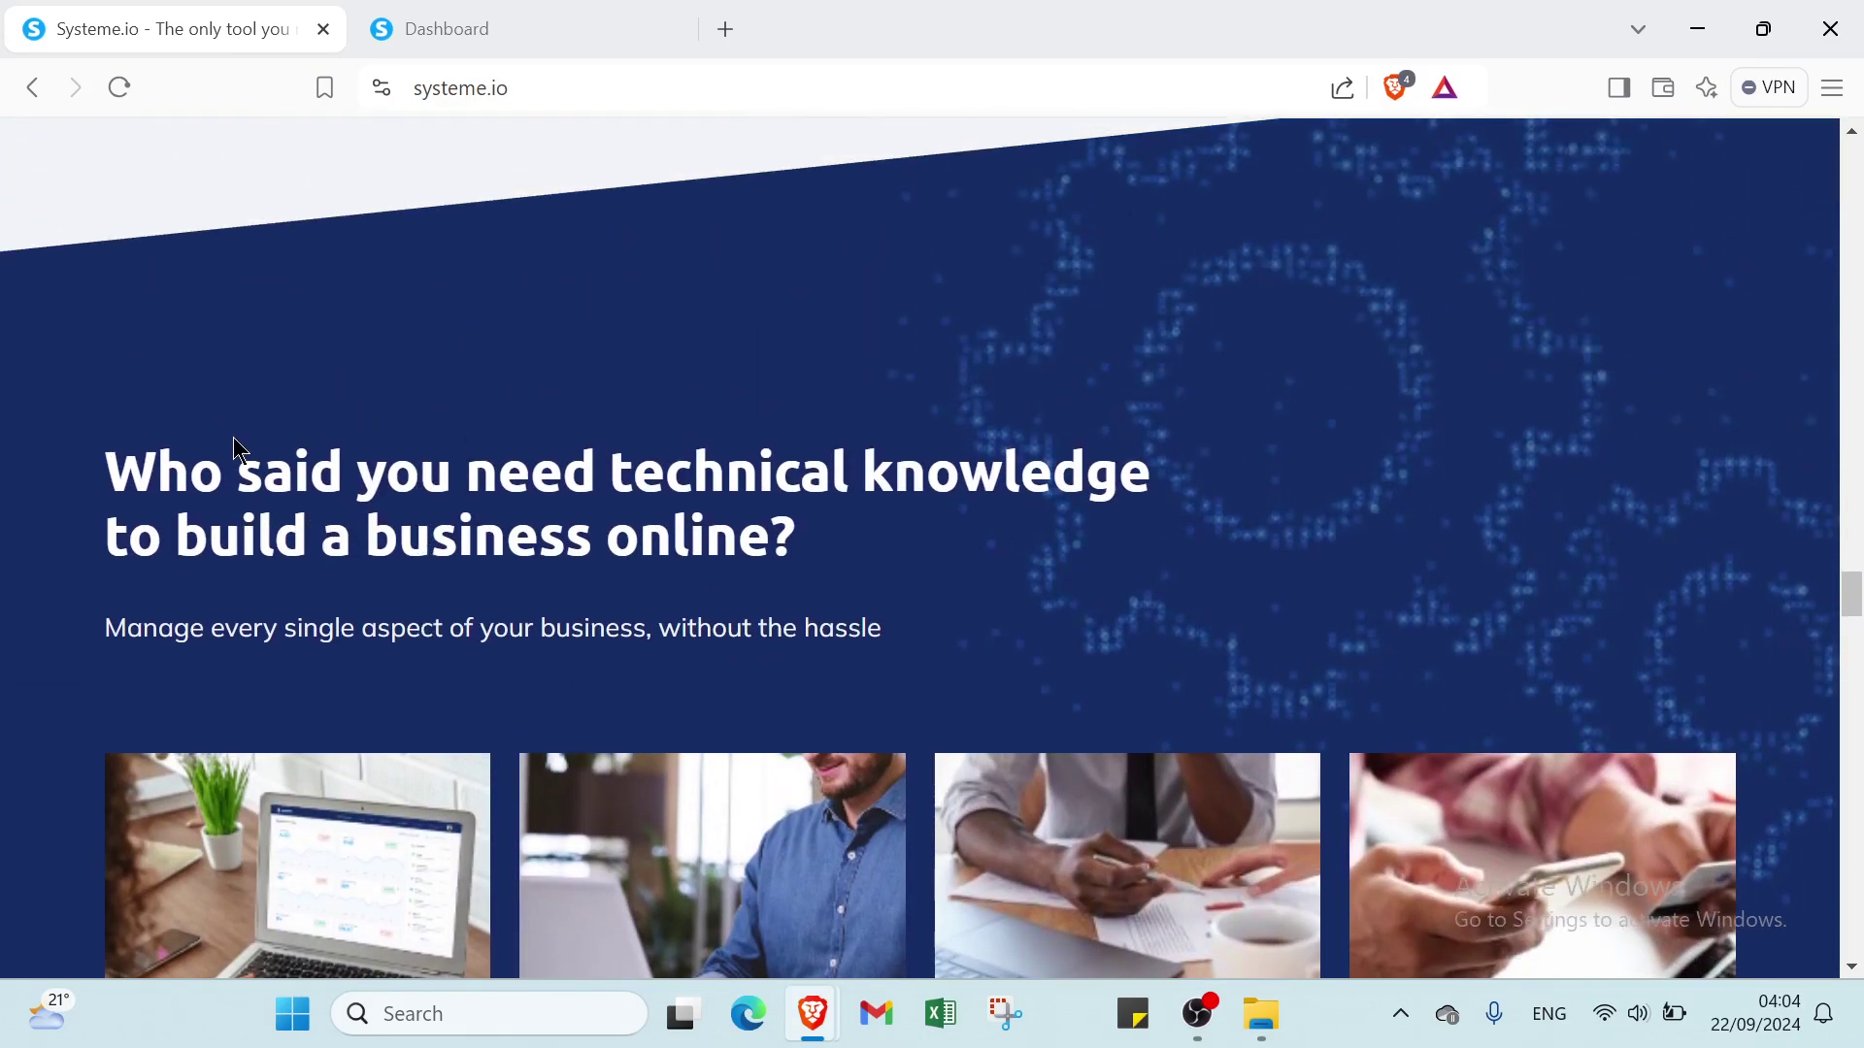
{"action": "scroll", "coordinate": [821, 470], "scroll_direction": "down", "scroll_amount": 1}
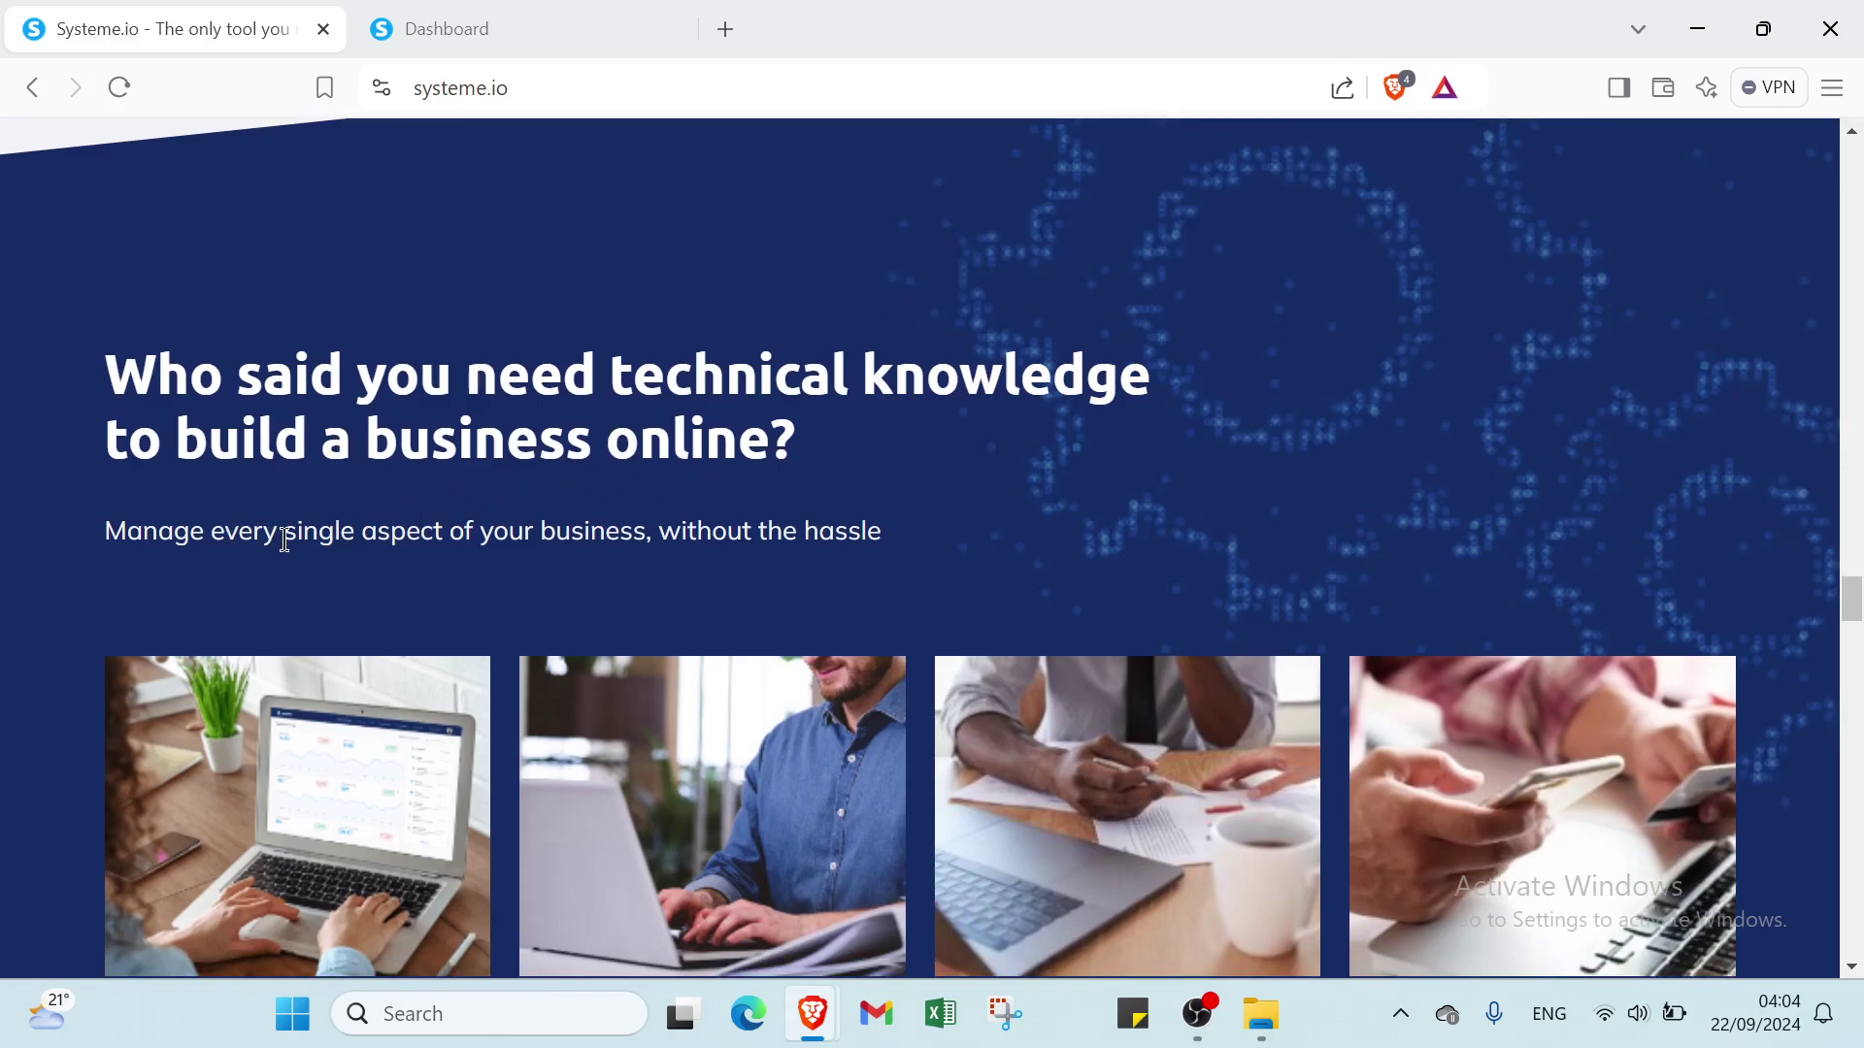
{"action": "scroll", "coordinate": [645, 534], "scroll_direction": "down", "scroll_amount": 5}
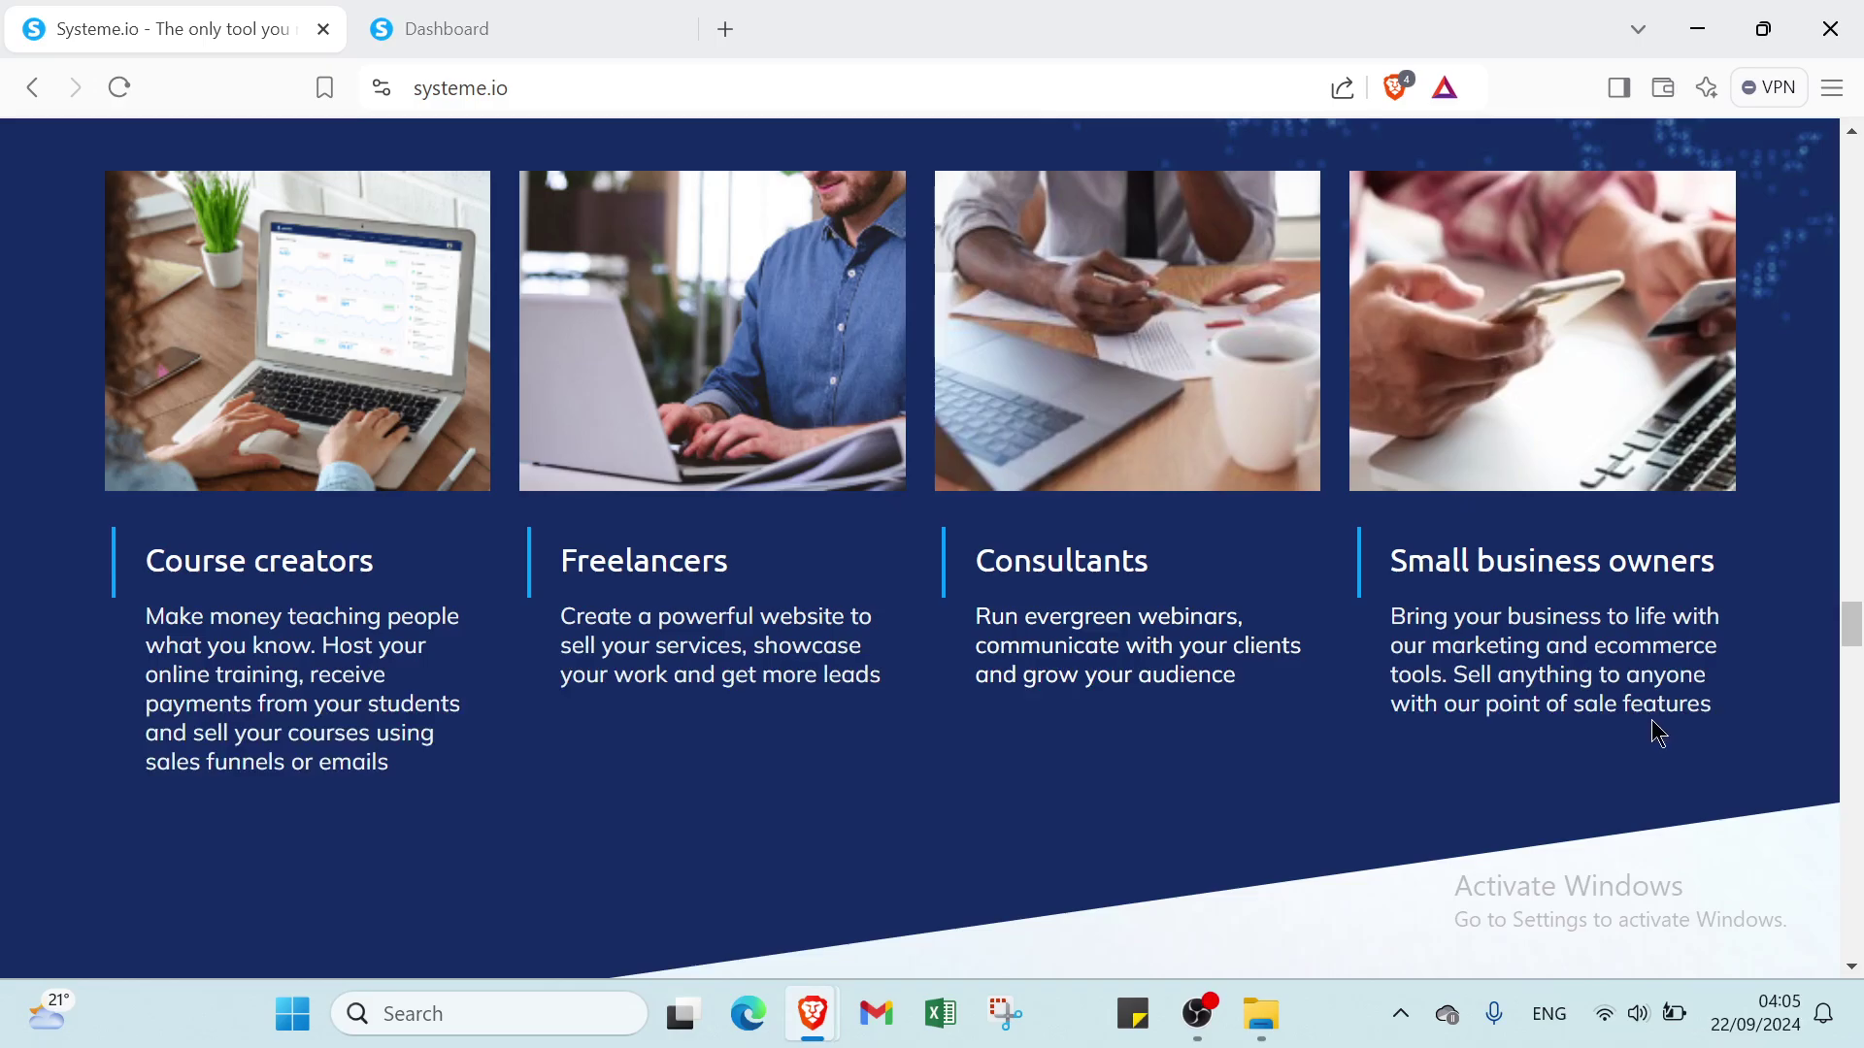
{"action": "scroll", "coordinate": [1284, 798], "scroll_direction": "down", "scroll_amount": 1}
{"action": "scroll", "coordinate": [1192, 740], "scroll_direction": "down", "scroll_amount": 12}
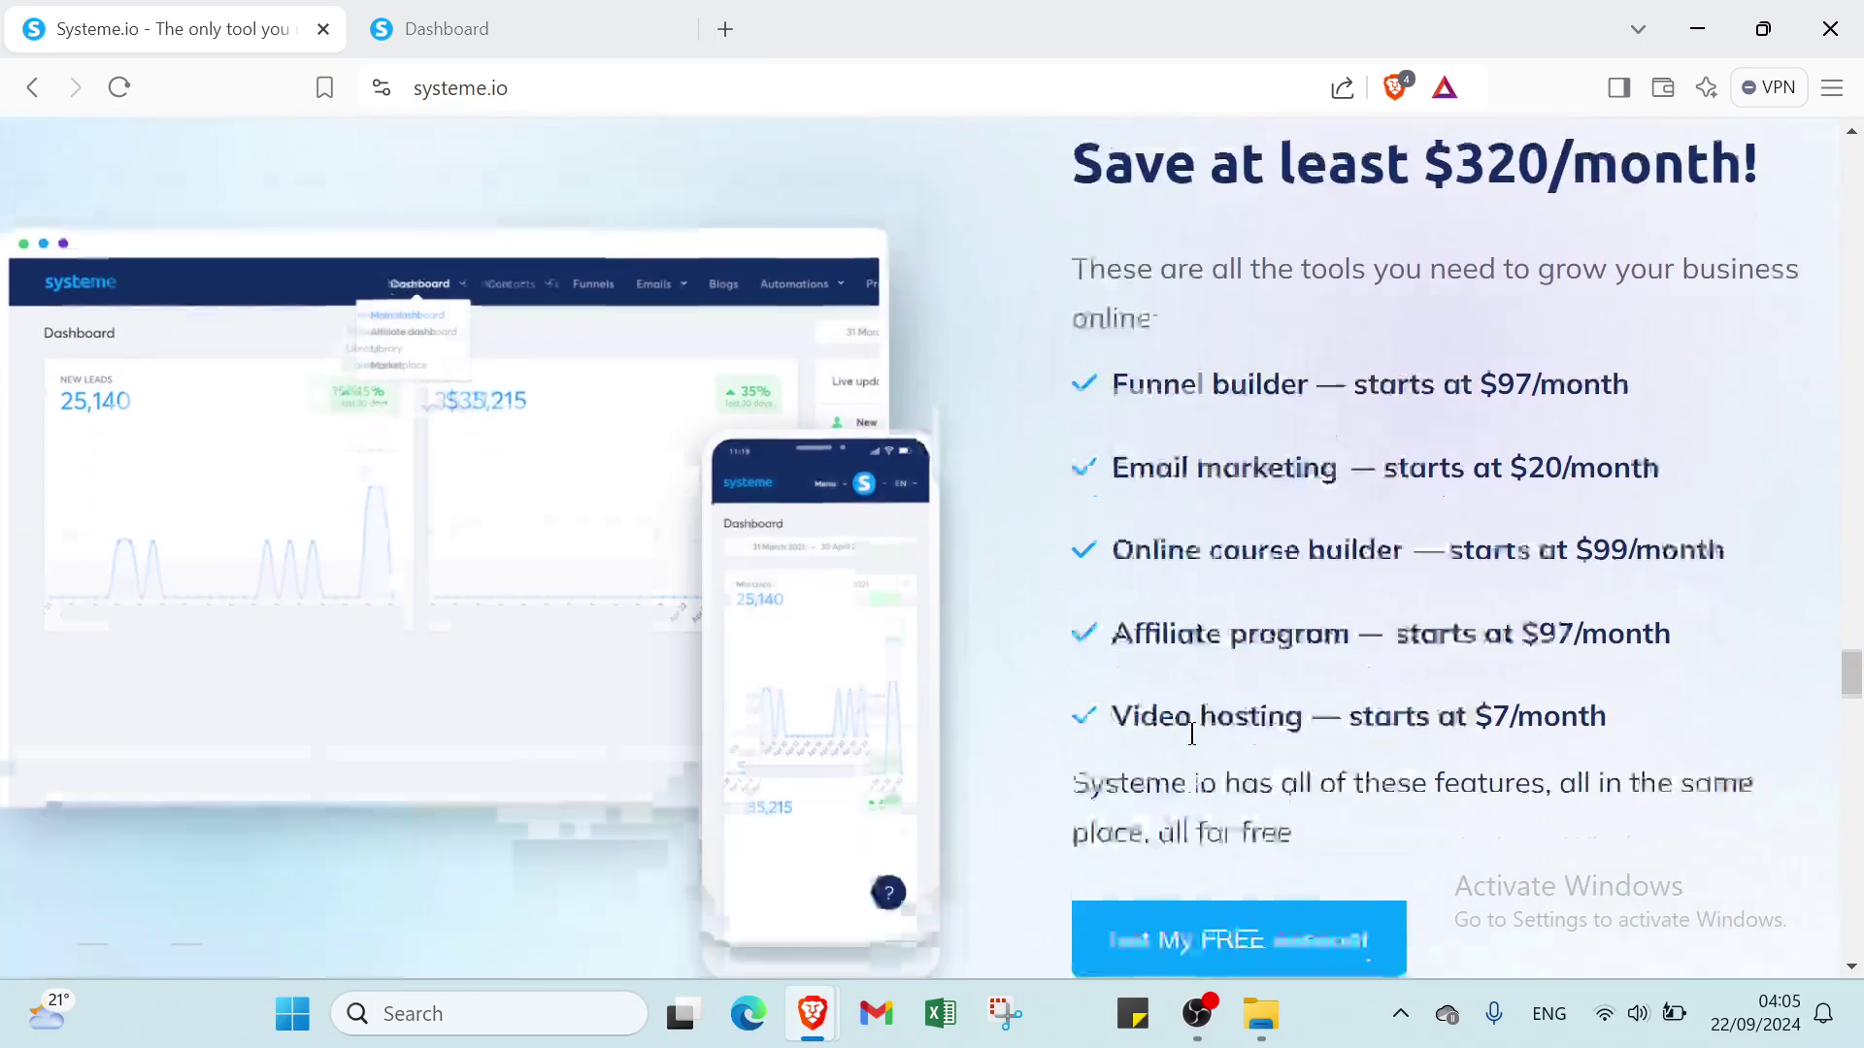
{"action": "scroll", "coordinate": [1192, 734], "scroll_direction": "up", "scroll_amount": 10}
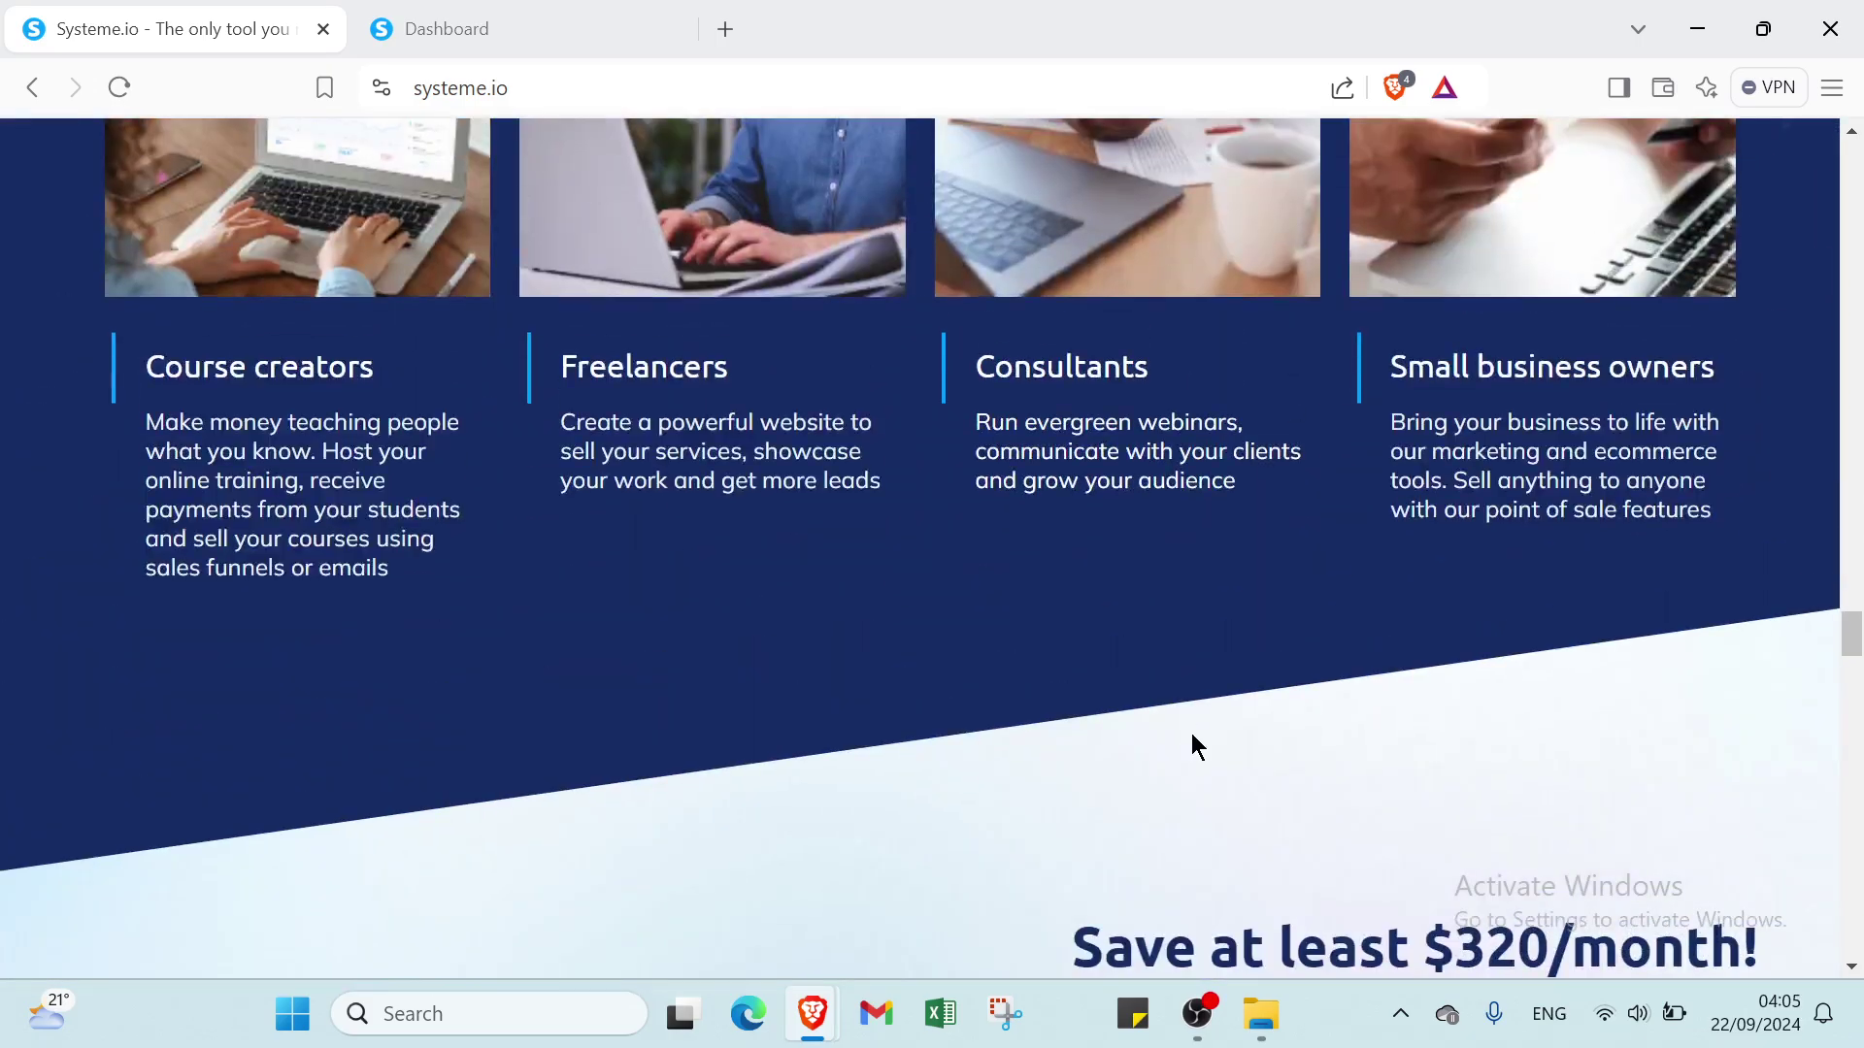
{"action": "scroll", "coordinate": [1194, 733], "scroll_direction": "down", "scroll_amount": 6}
{"action": "scroll", "coordinate": [1191, 738], "scroll_direction": "down", "scroll_amount": 15}
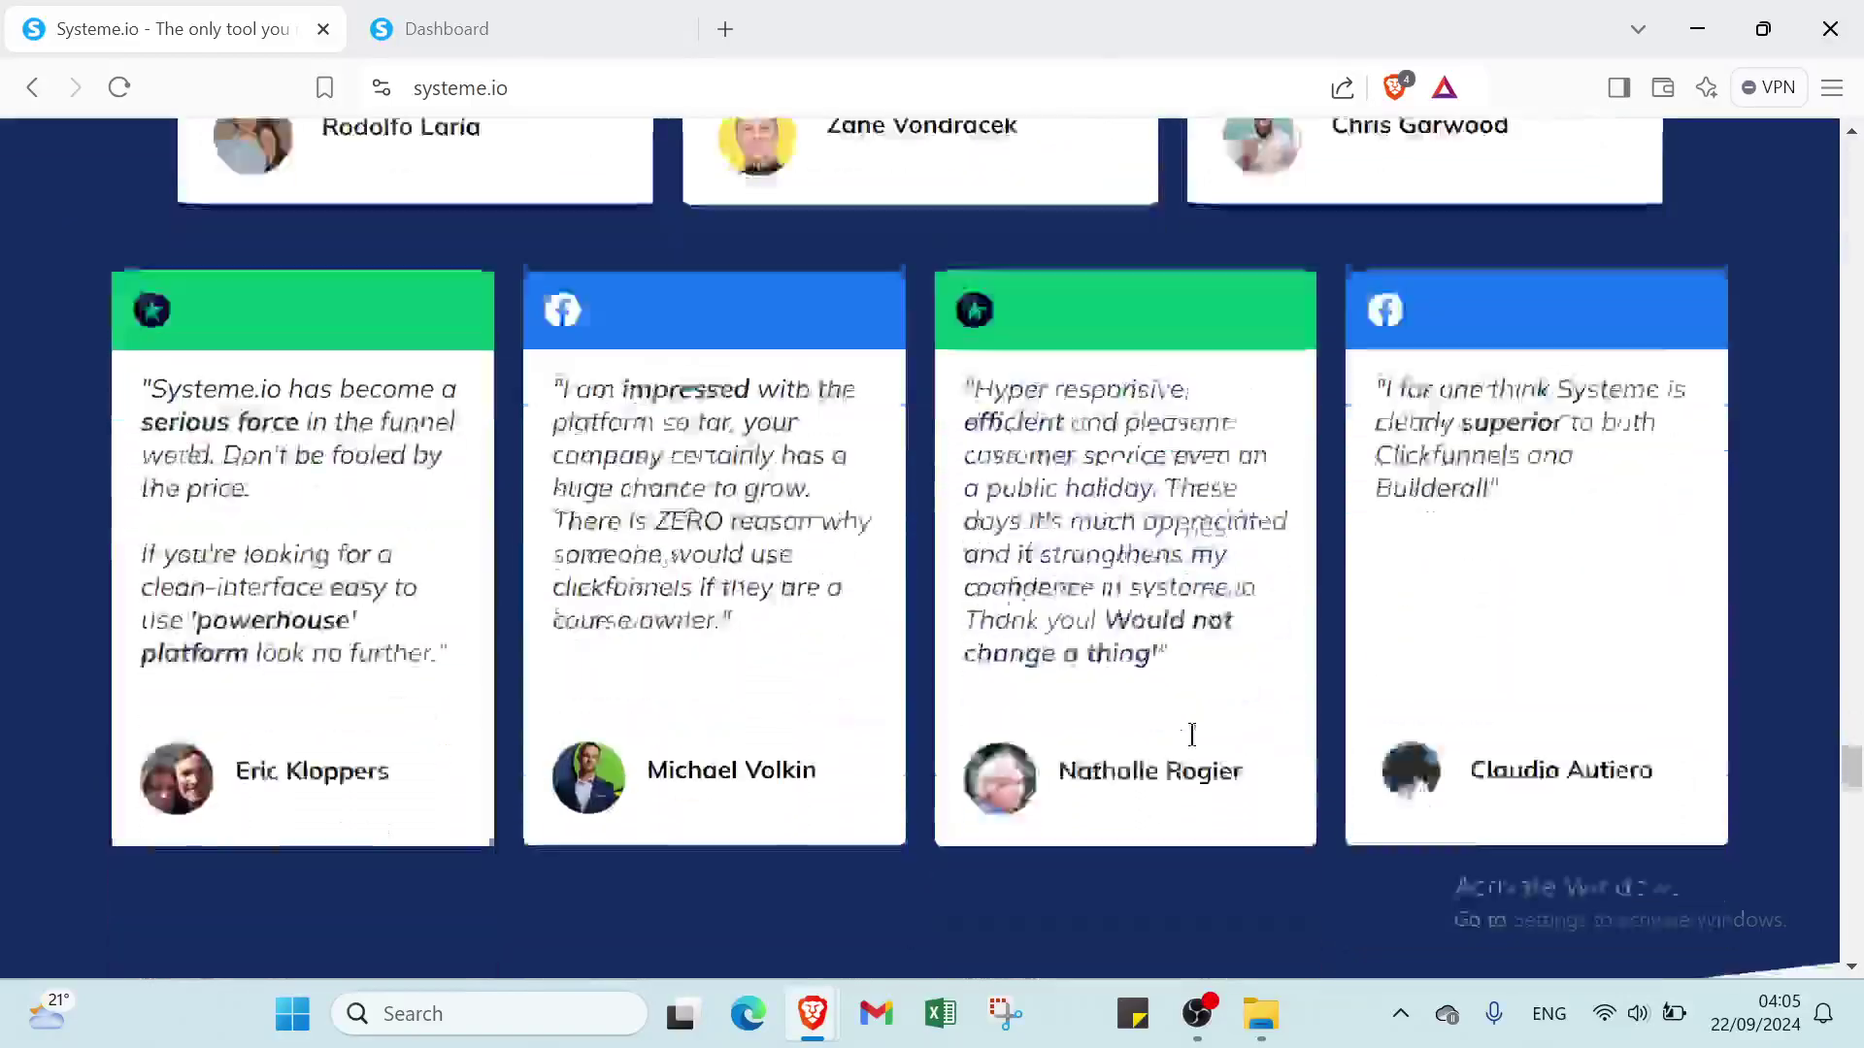
{"action": "scroll", "coordinate": [1192, 735], "scroll_direction": "down", "scroll_amount": 15}
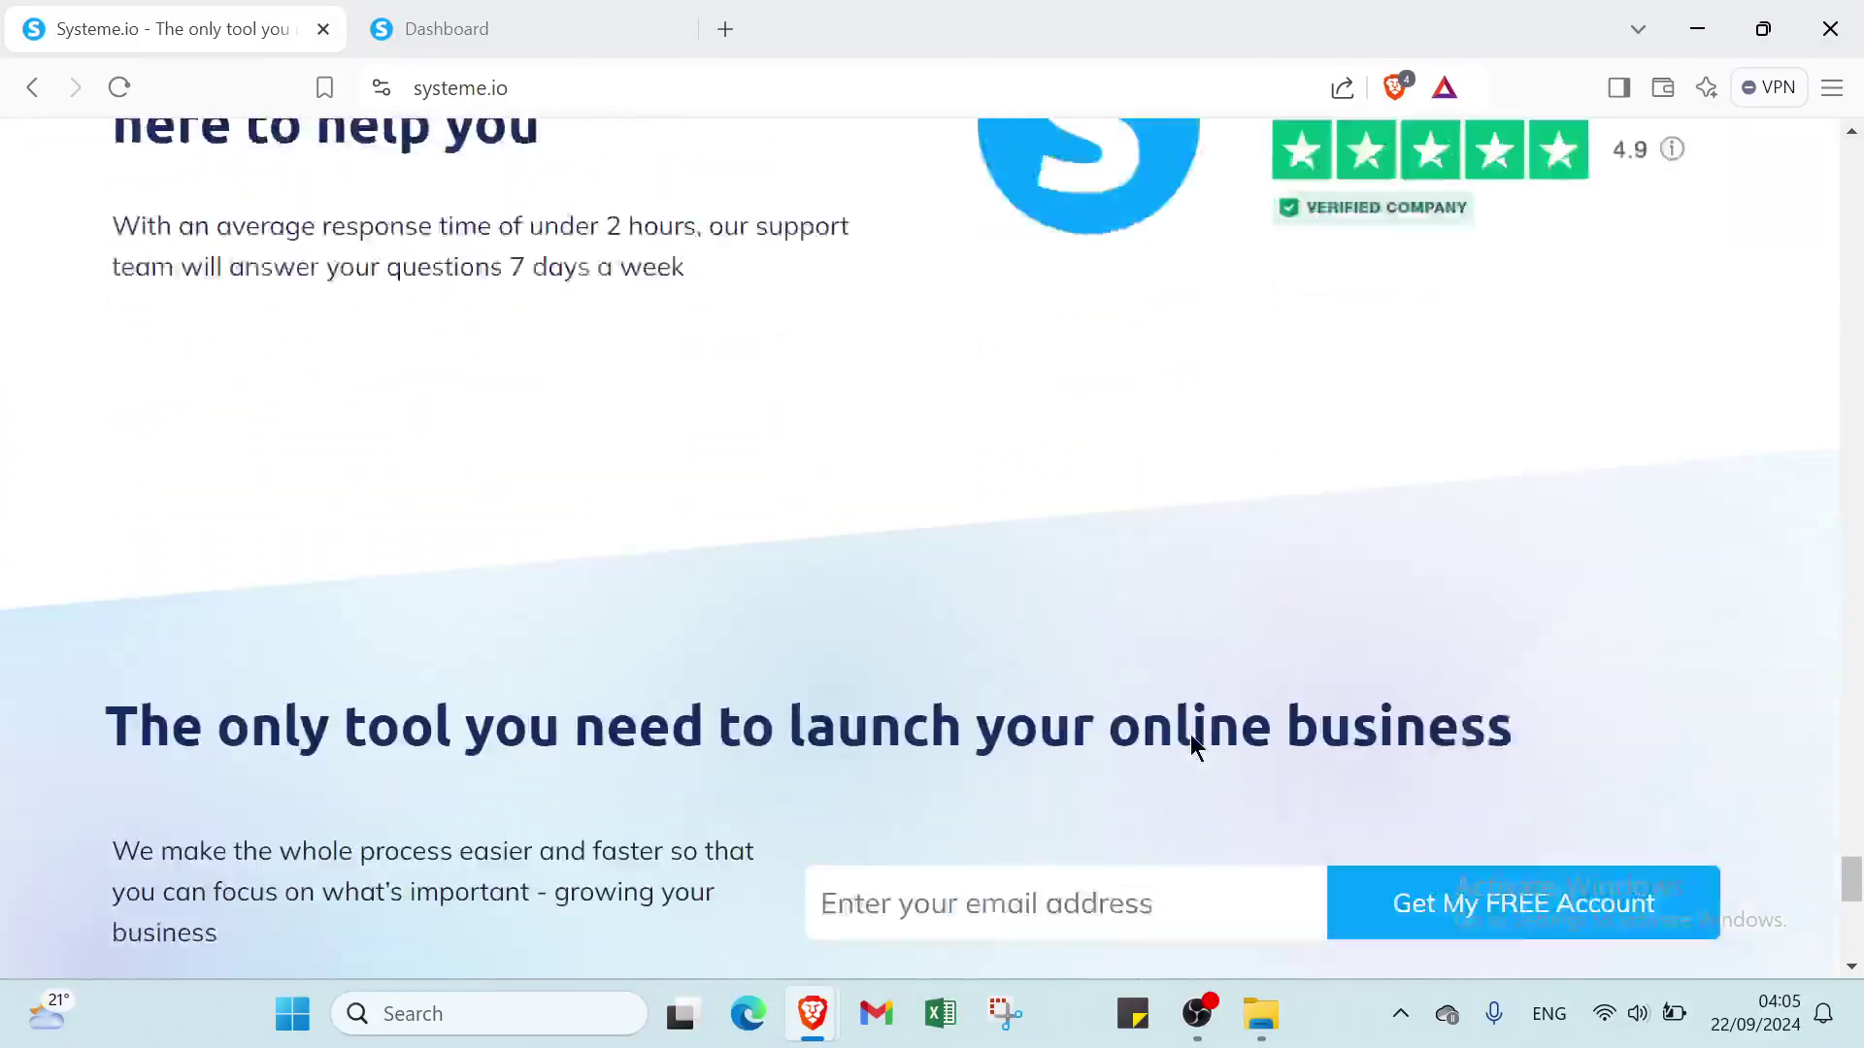
{"action": "scroll", "coordinate": [1186, 737], "scroll_direction": "down", "scroll_amount": 4}
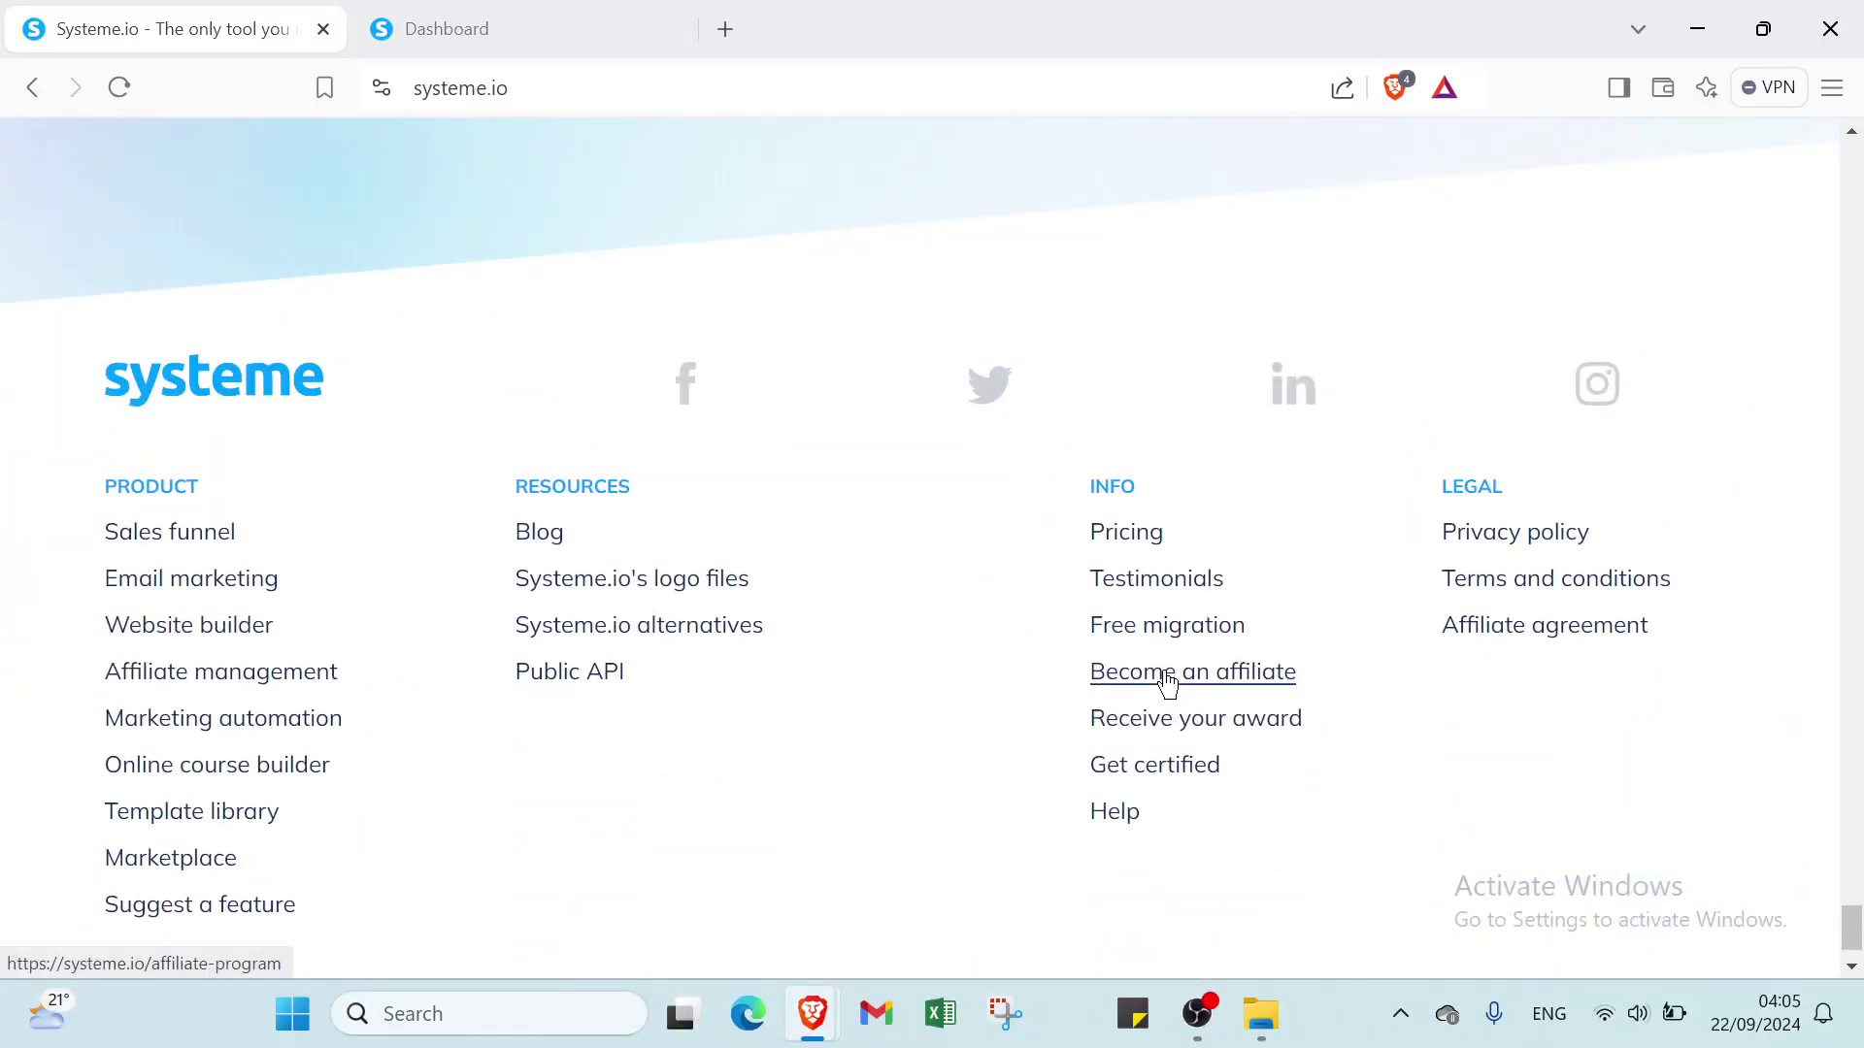
Step: Open the Become an affiliate page and clear the stray 'a' from its email field
{"action": "left_click", "coordinate": [1167, 683]}
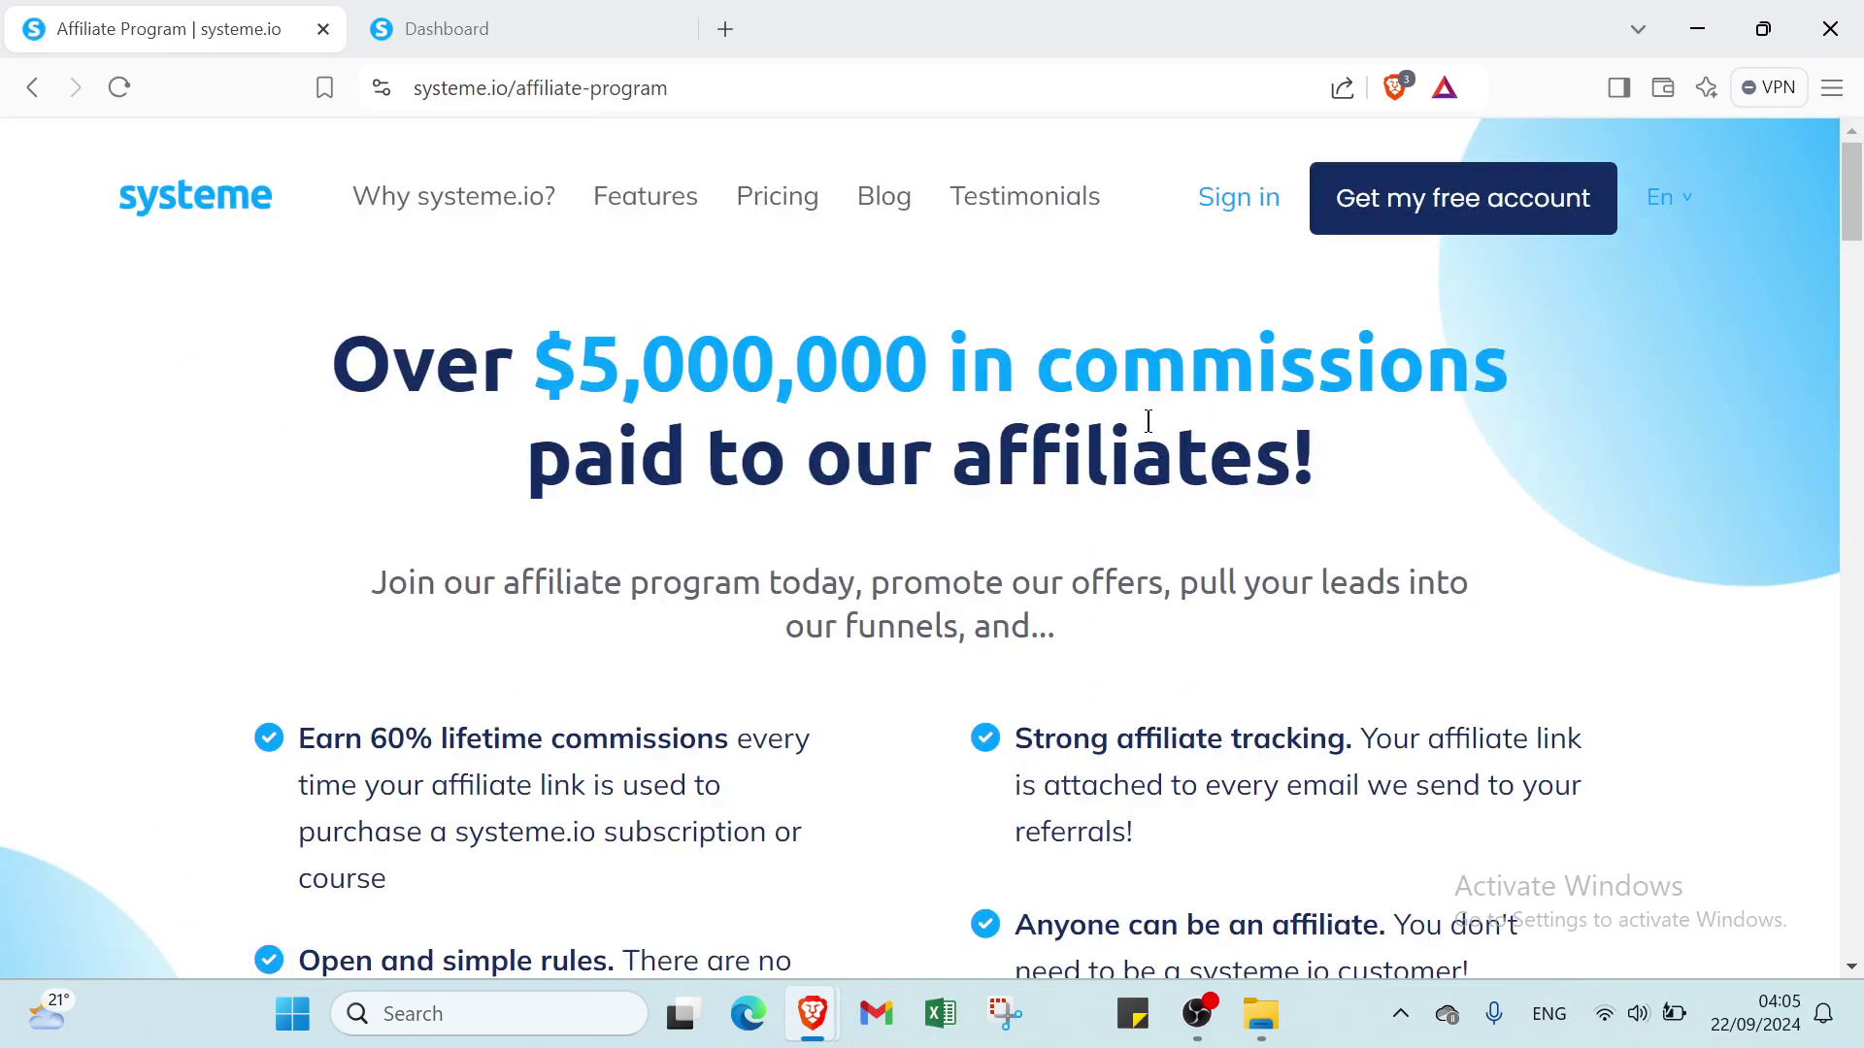
{"action": "scroll", "coordinate": [990, 408], "scroll_direction": "down", "scroll_amount": 3}
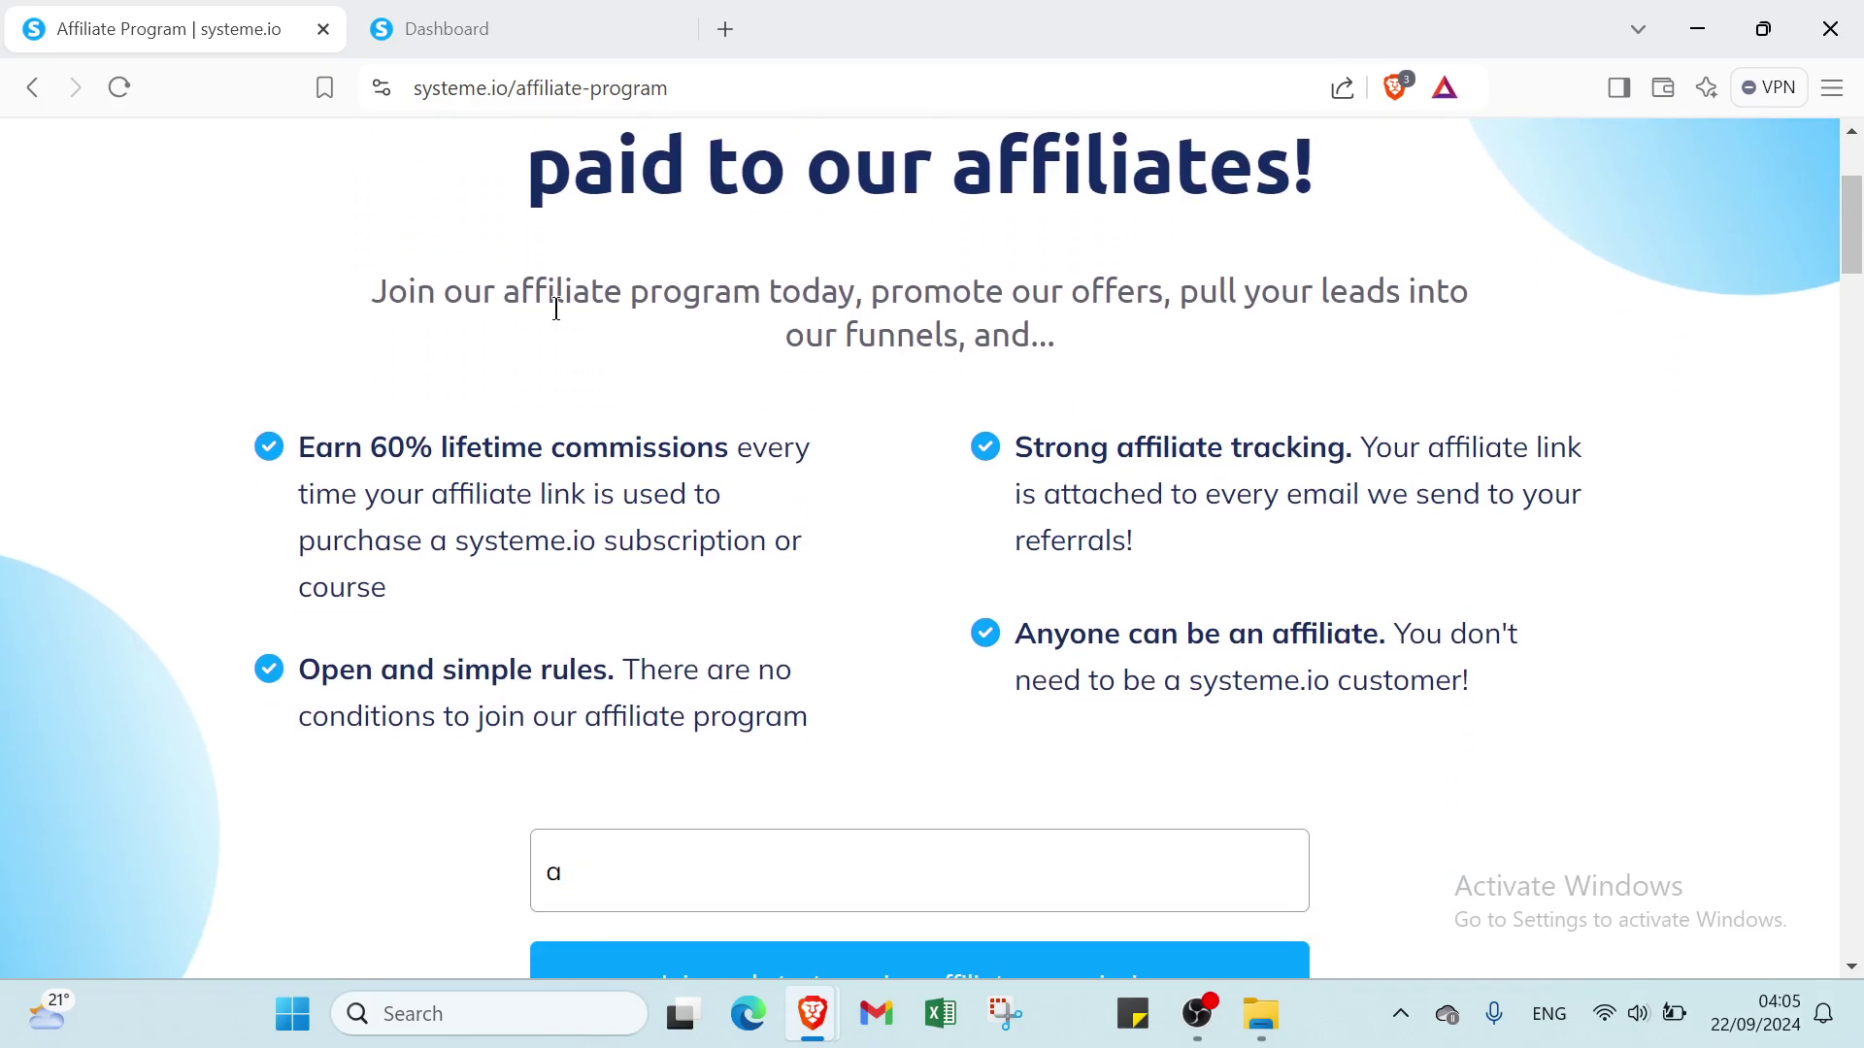
{"action": "scroll", "coordinate": [608, 336], "scroll_direction": "down", "scroll_amount": 1}
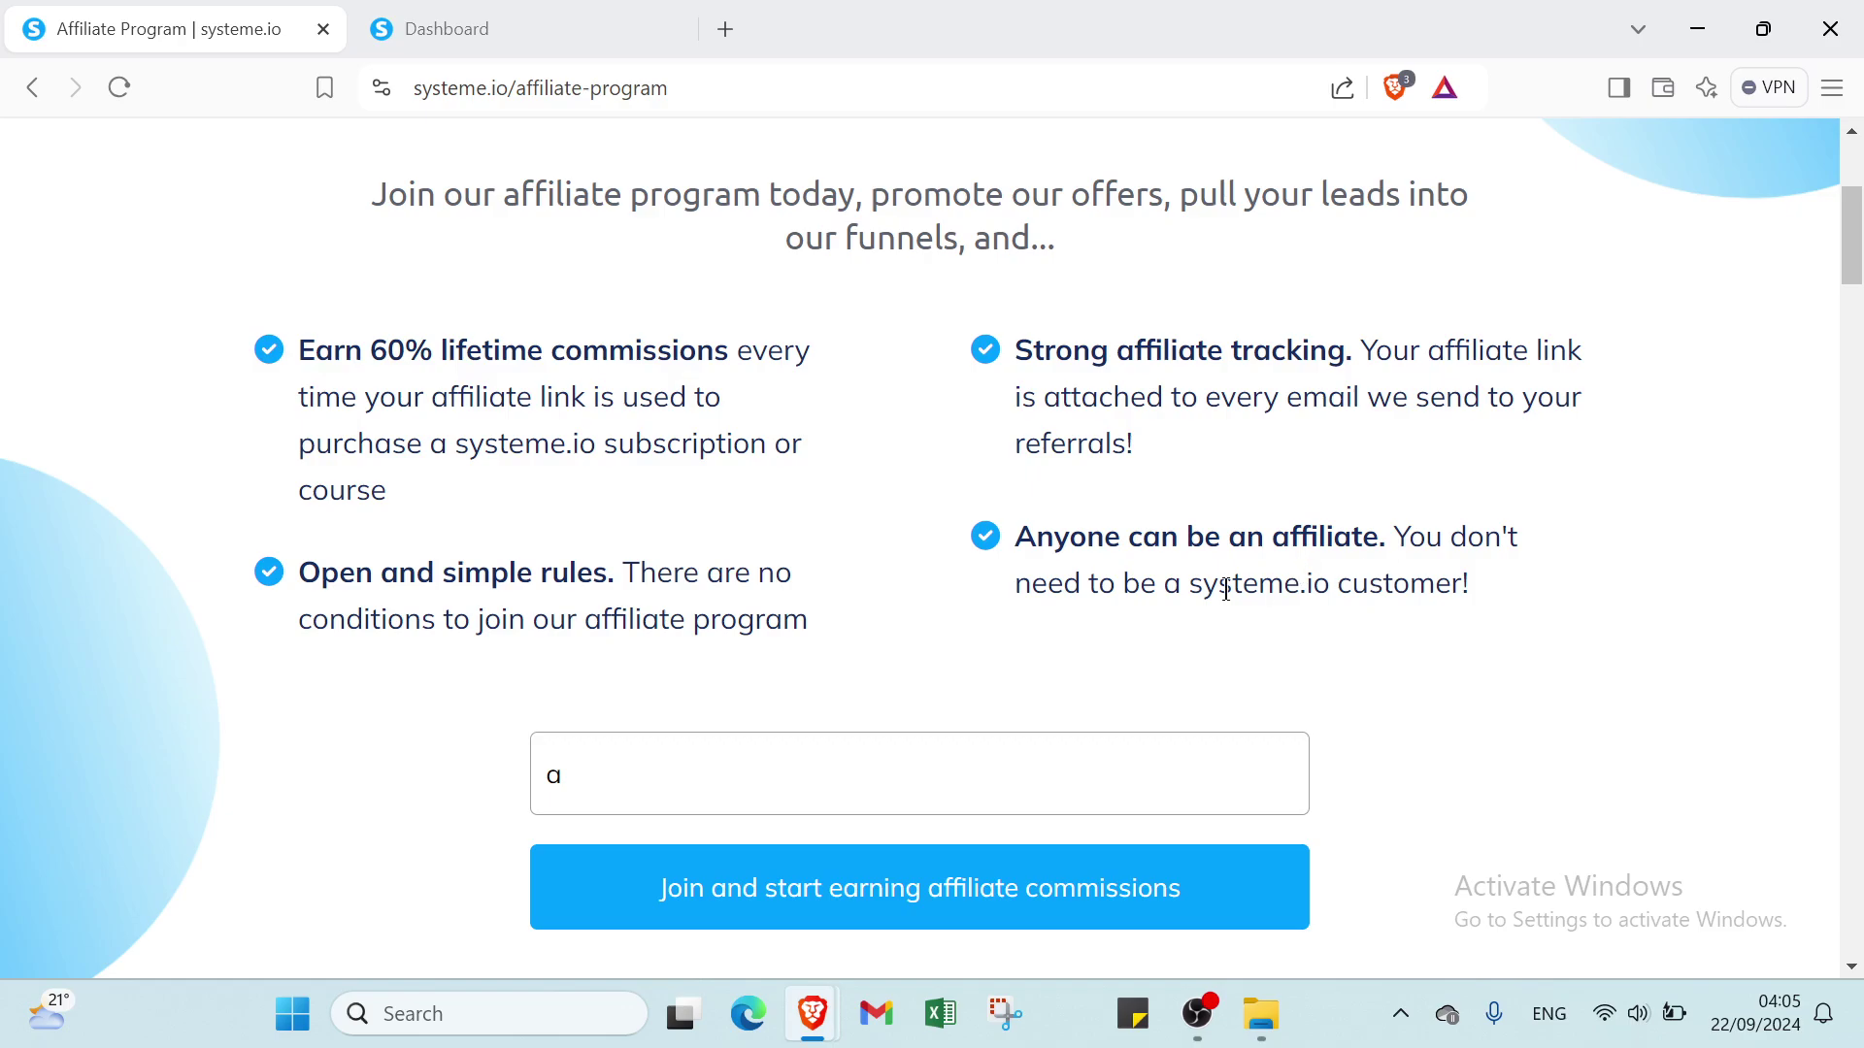
{"action": "scroll", "coordinate": [1230, 621], "scroll_direction": "down", "scroll_amount": 2}
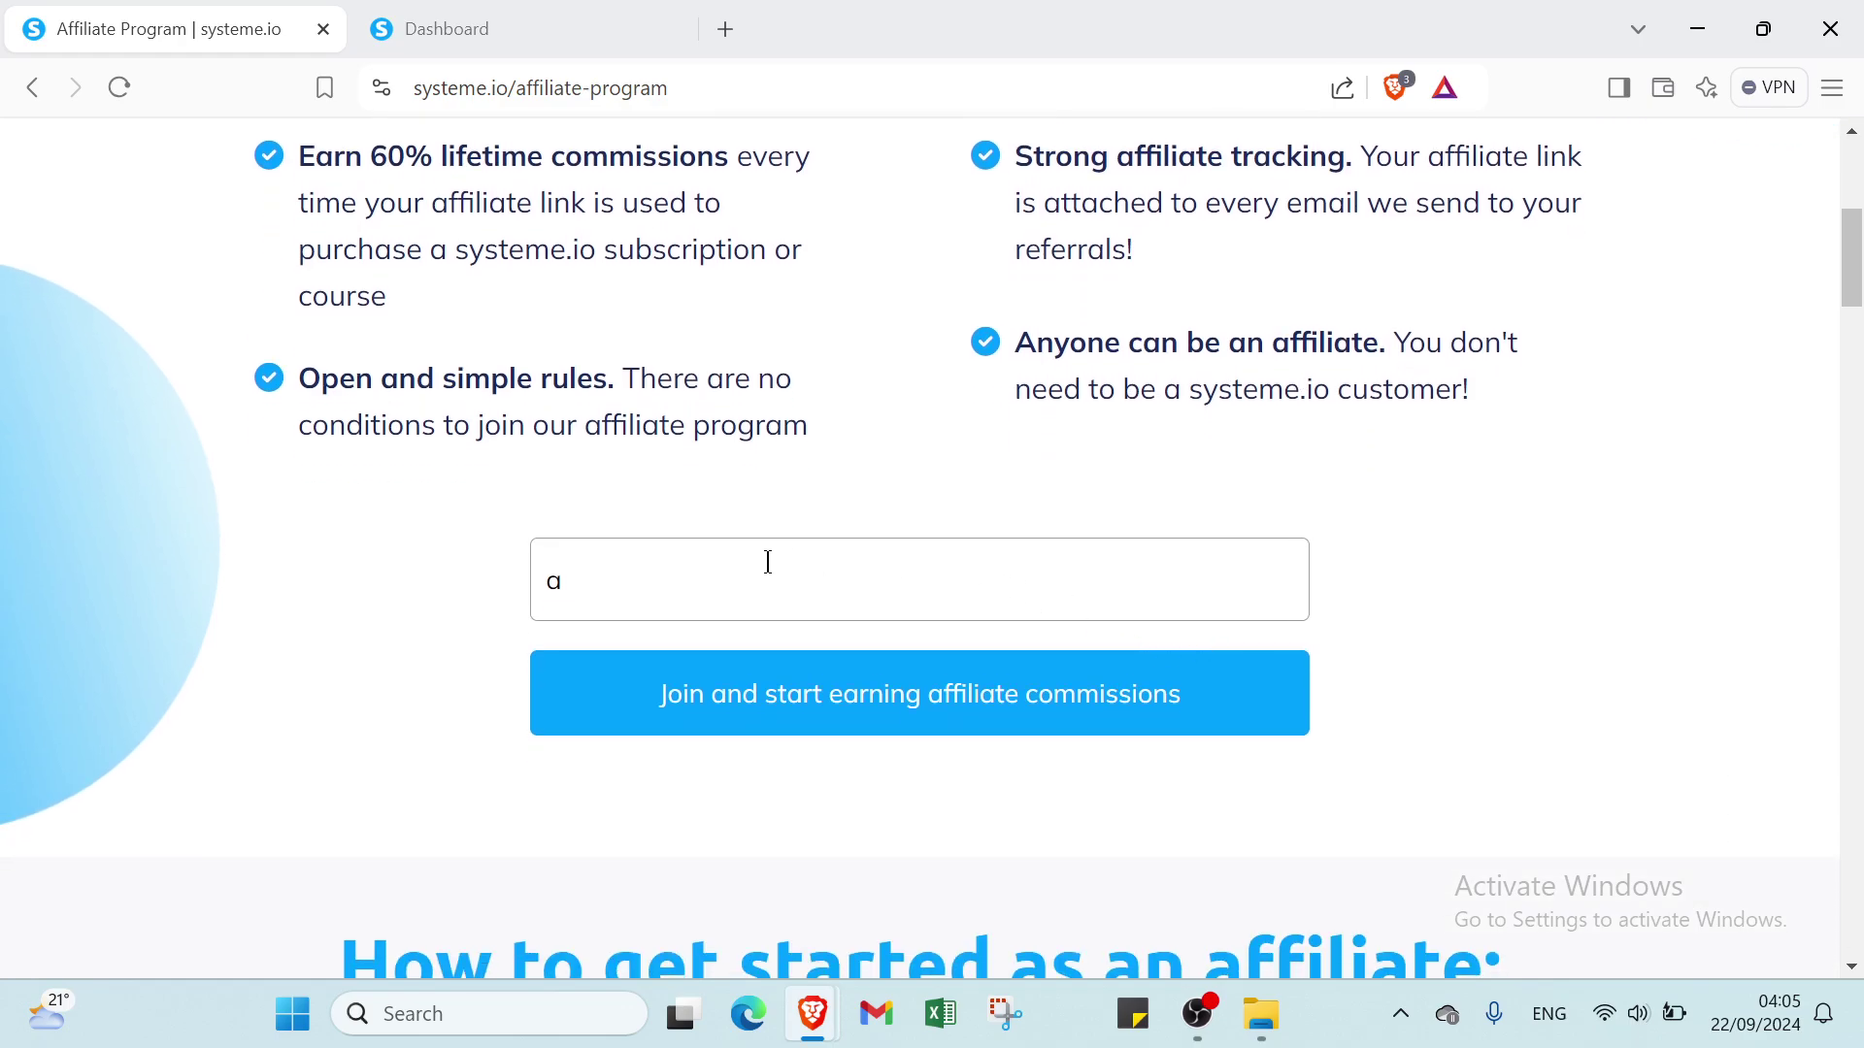
{"action": "key", "text": "ctrl+a"}
{"action": "key", "text": "BackSpace"}
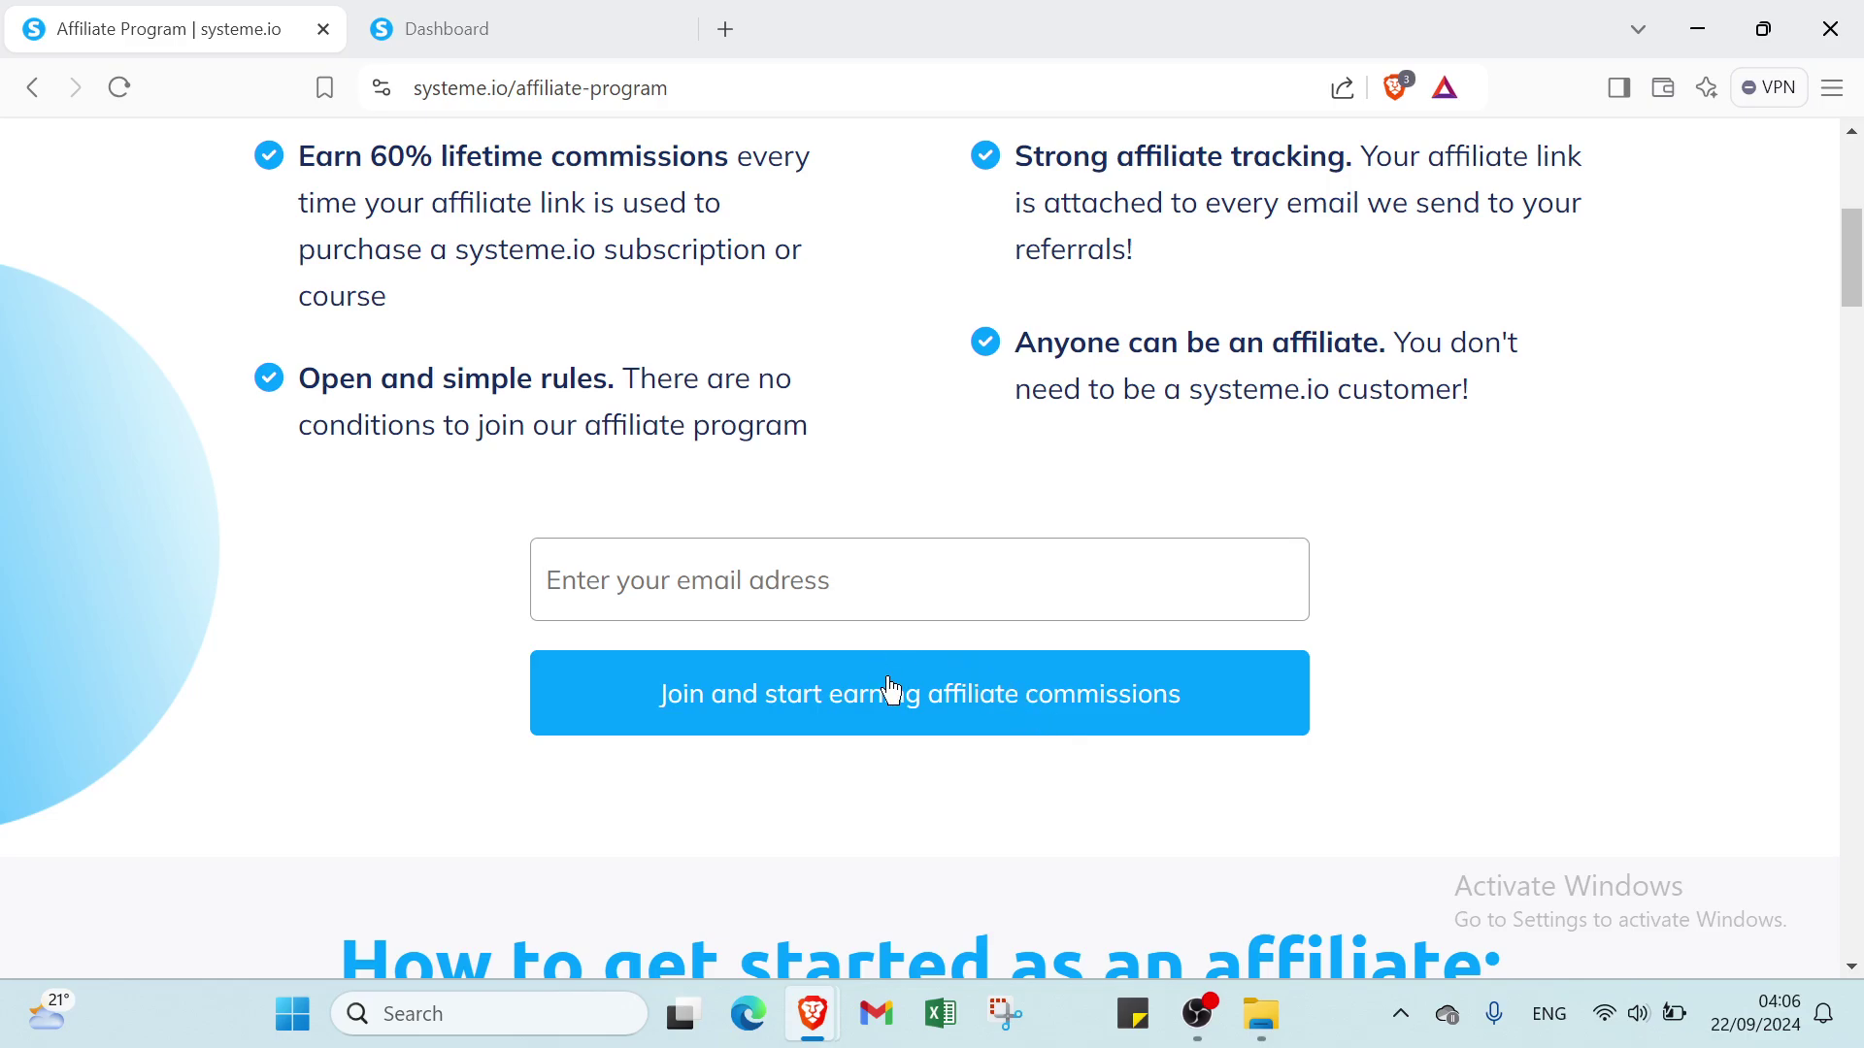
{"action": "scroll", "coordinate": [889, 717], "scroll_direction": "up", "scroll_amount": 4}
{"action": "scroll", "coordinate": [888, 717], "scroll_direction": "down", "scroll_amount": 7}
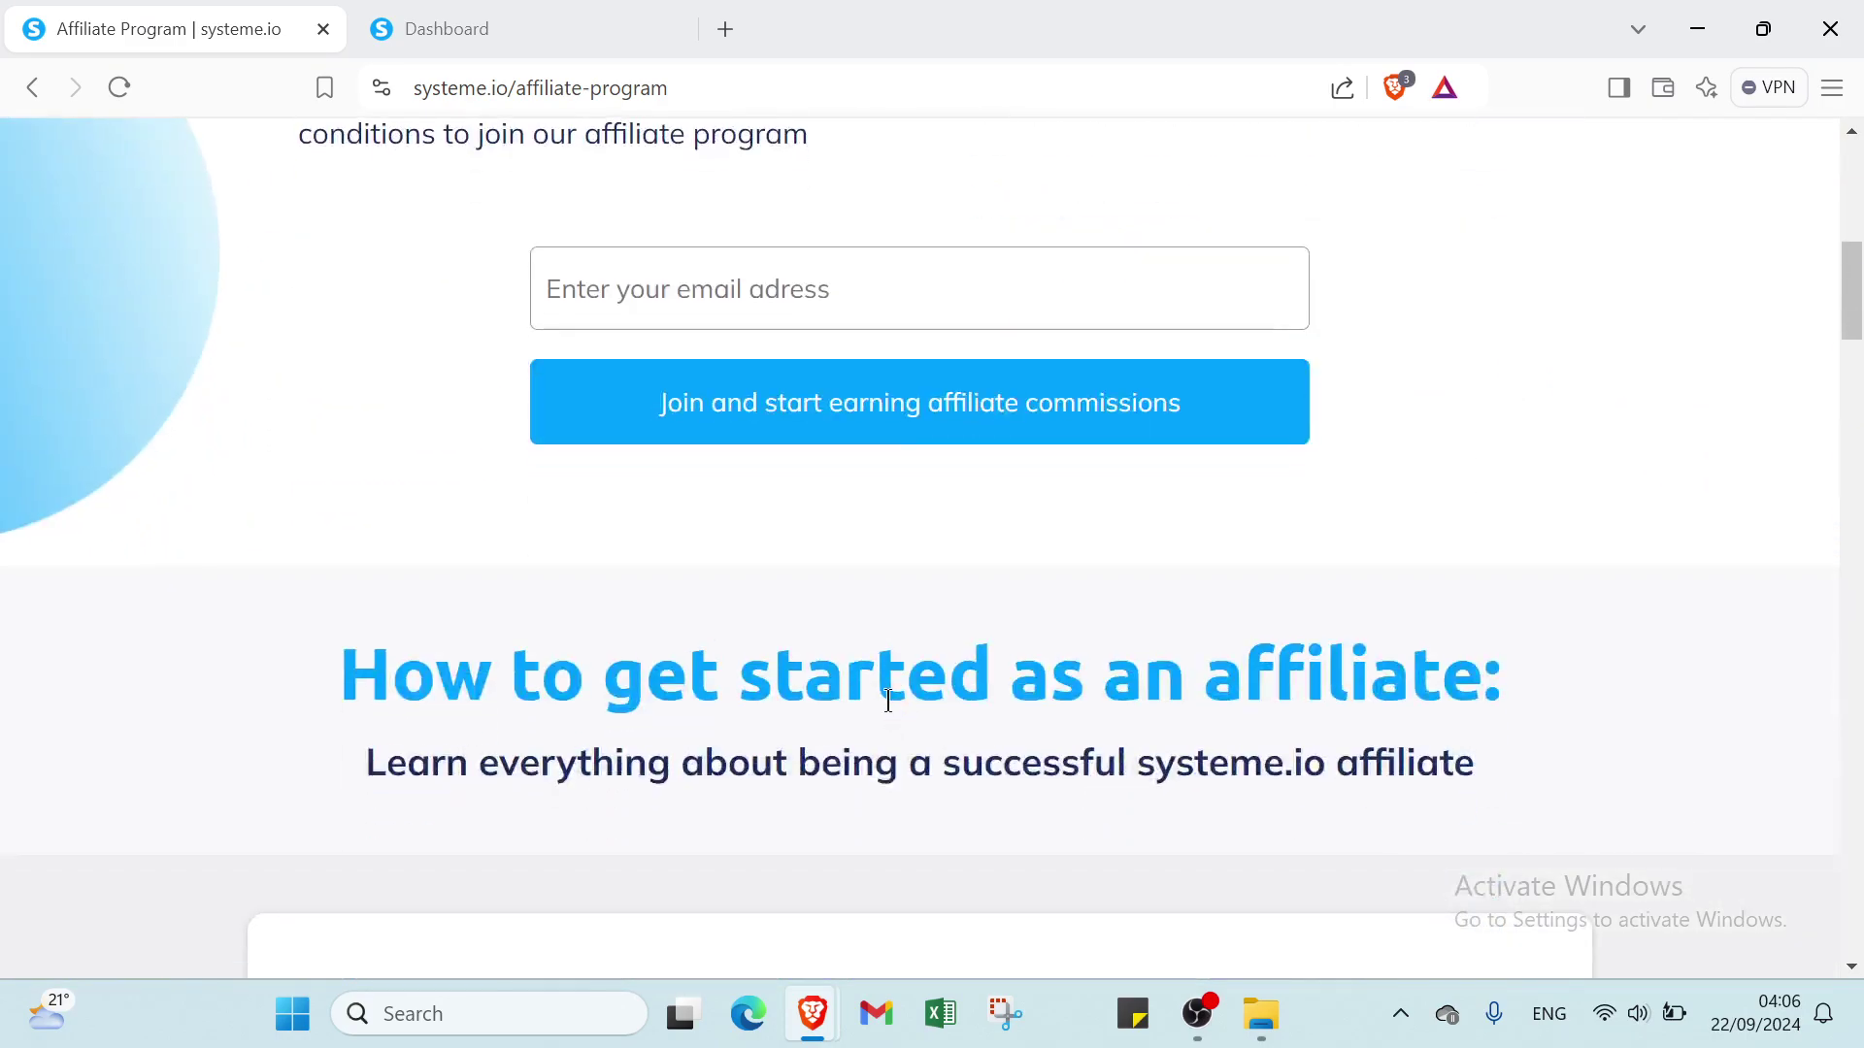
{"action": "scroll", "coordinate": [886, 692], "scroll_direction": "up", "scroll_amount": 1}
{"action": "scroll", "coordinate": [886, 692], "scroll_direction": "down", "scroll_amount": 4}
{"action": "scroll", "coordinate": [887, 692], "scroll_direction": "down", "scroll_amount": 3}
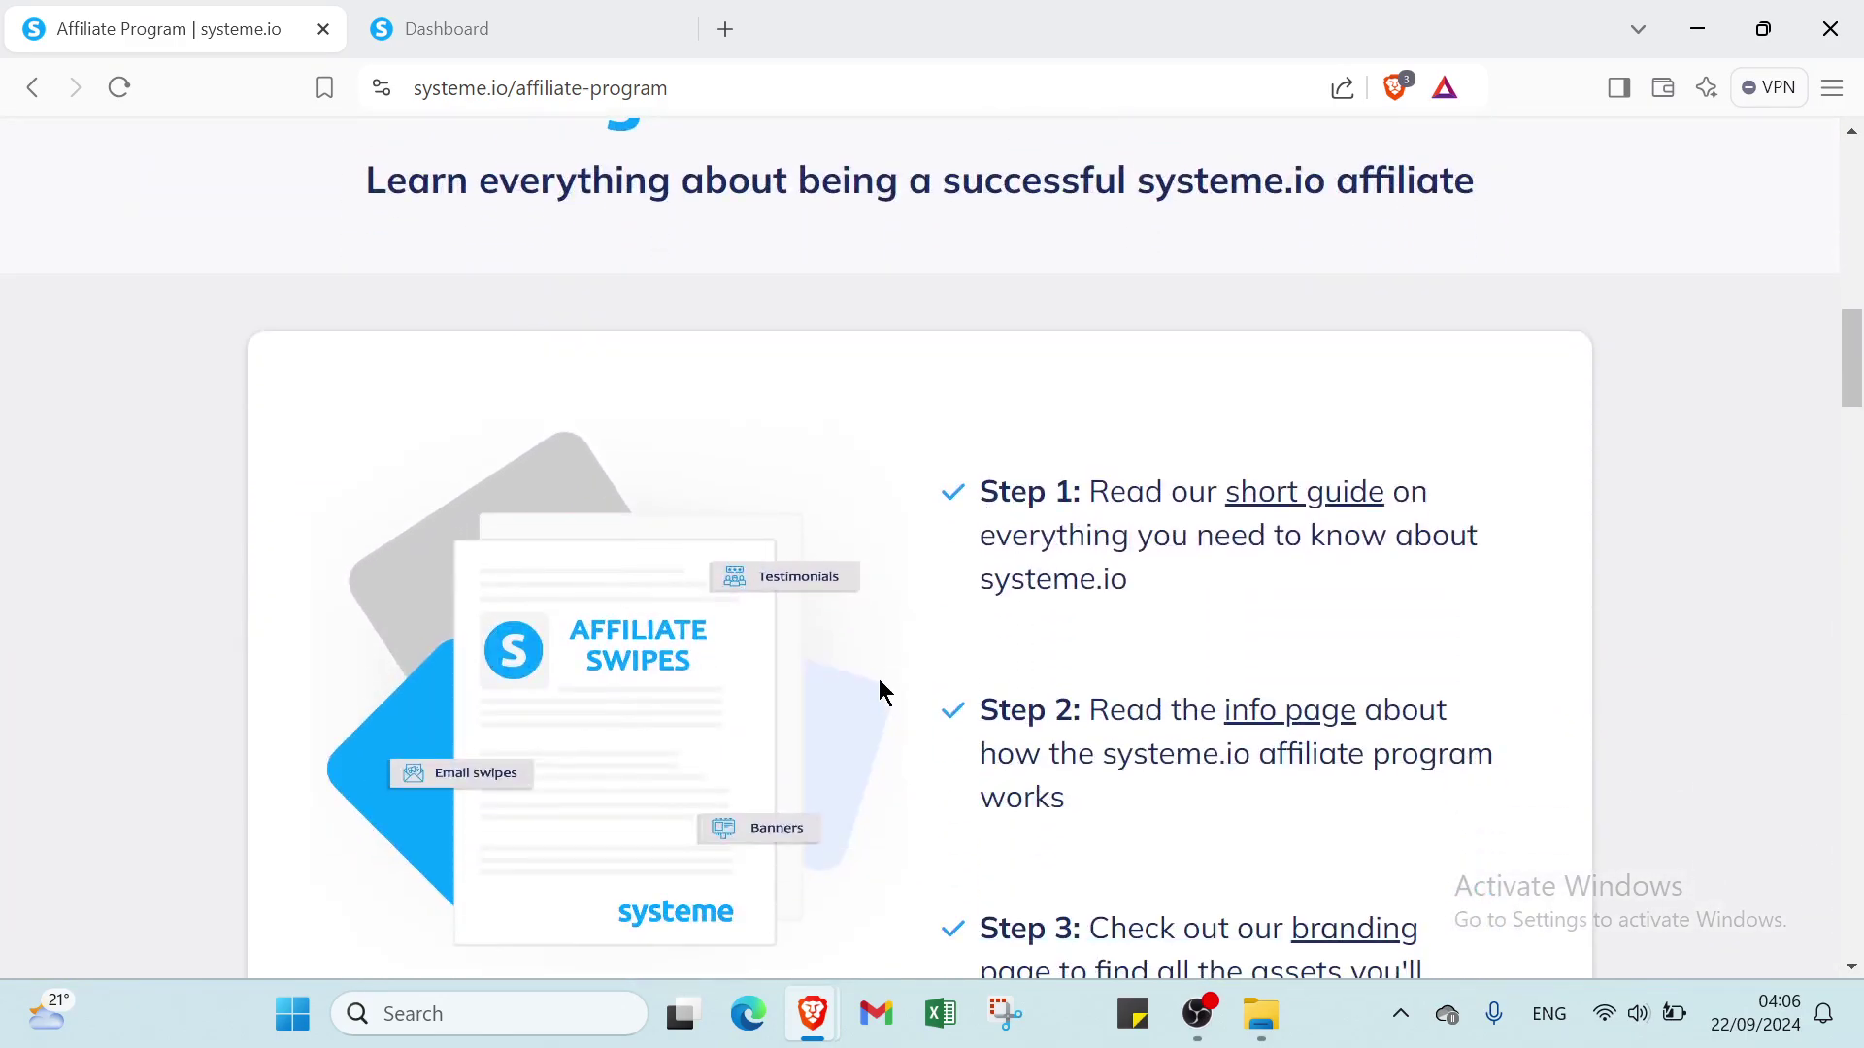
{"action": "scroll", "coordinate": [877, 677], "scroll_direction": "down", "scroll_amount": 2}
{"action": "scroll", "coordinate": [897, 578], "scroll_direction": "up", "scroll_amount": 7}
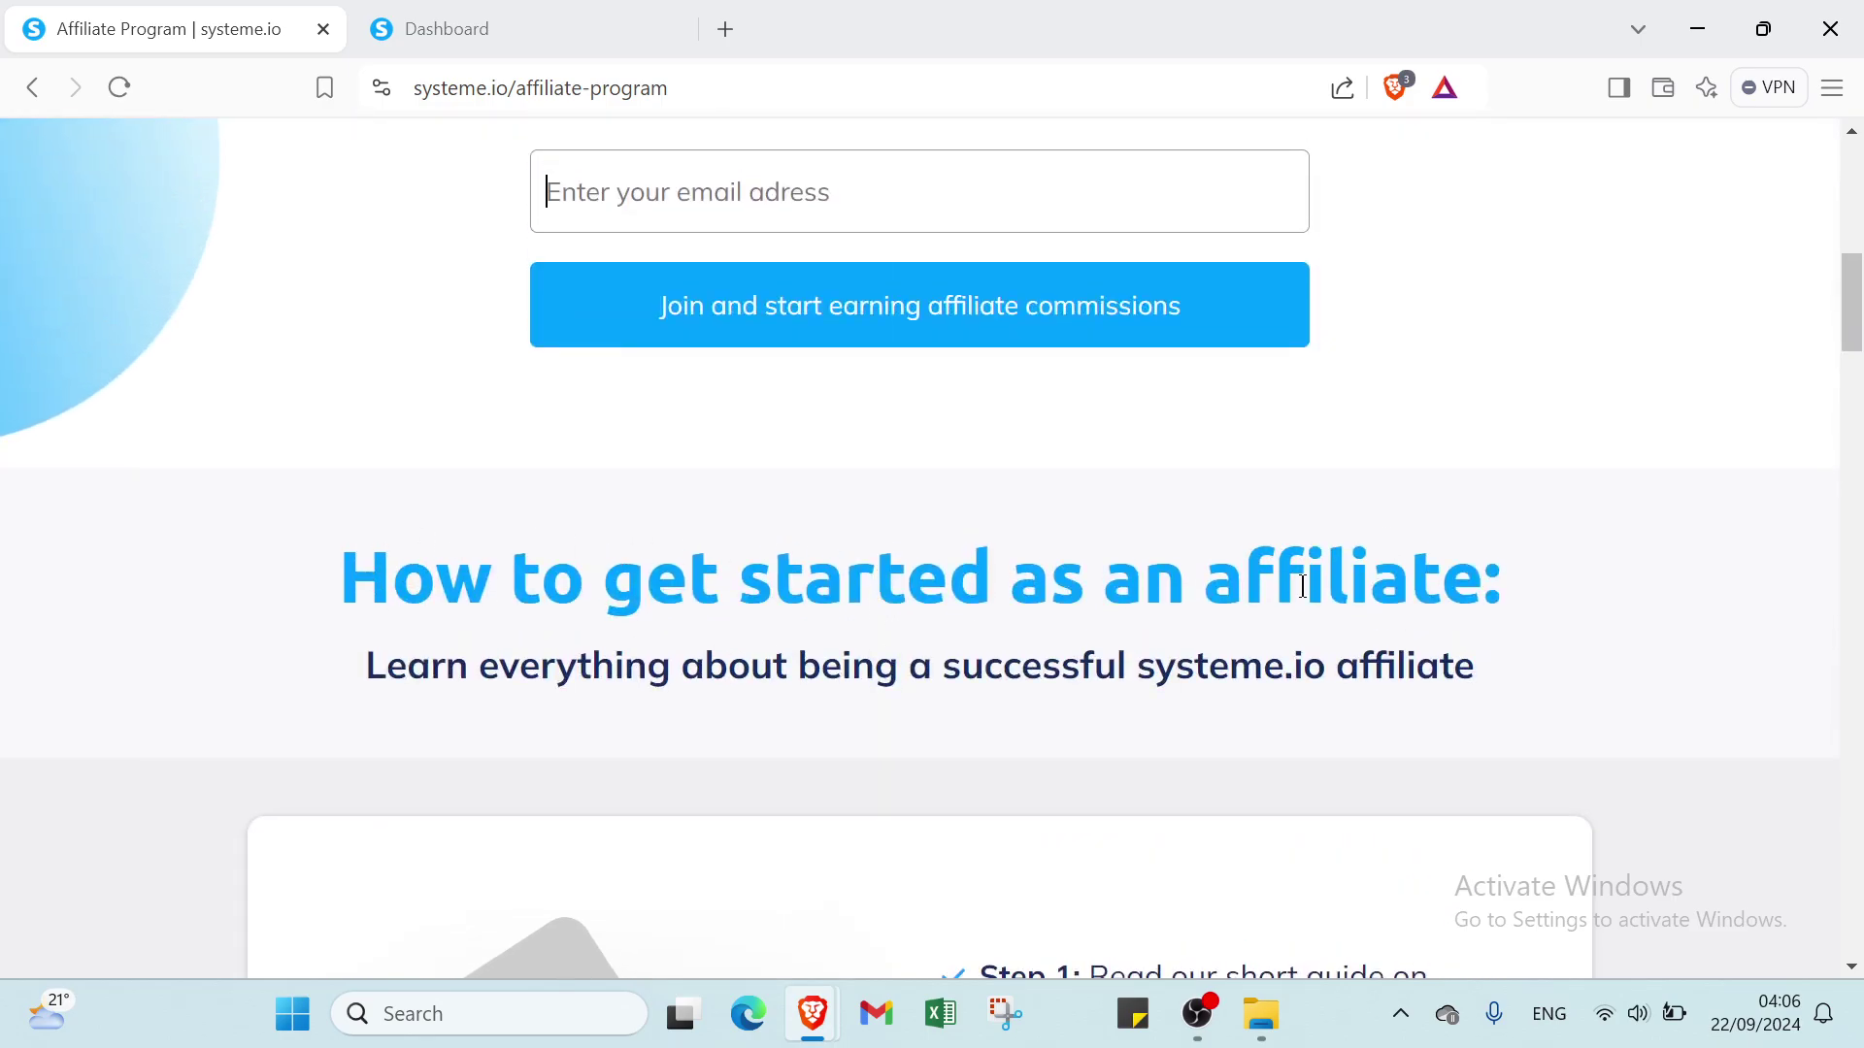
{"action": "scroll", "coordinate": [511, 694], "scroll_direction": "down", "scroll_amount": 1}
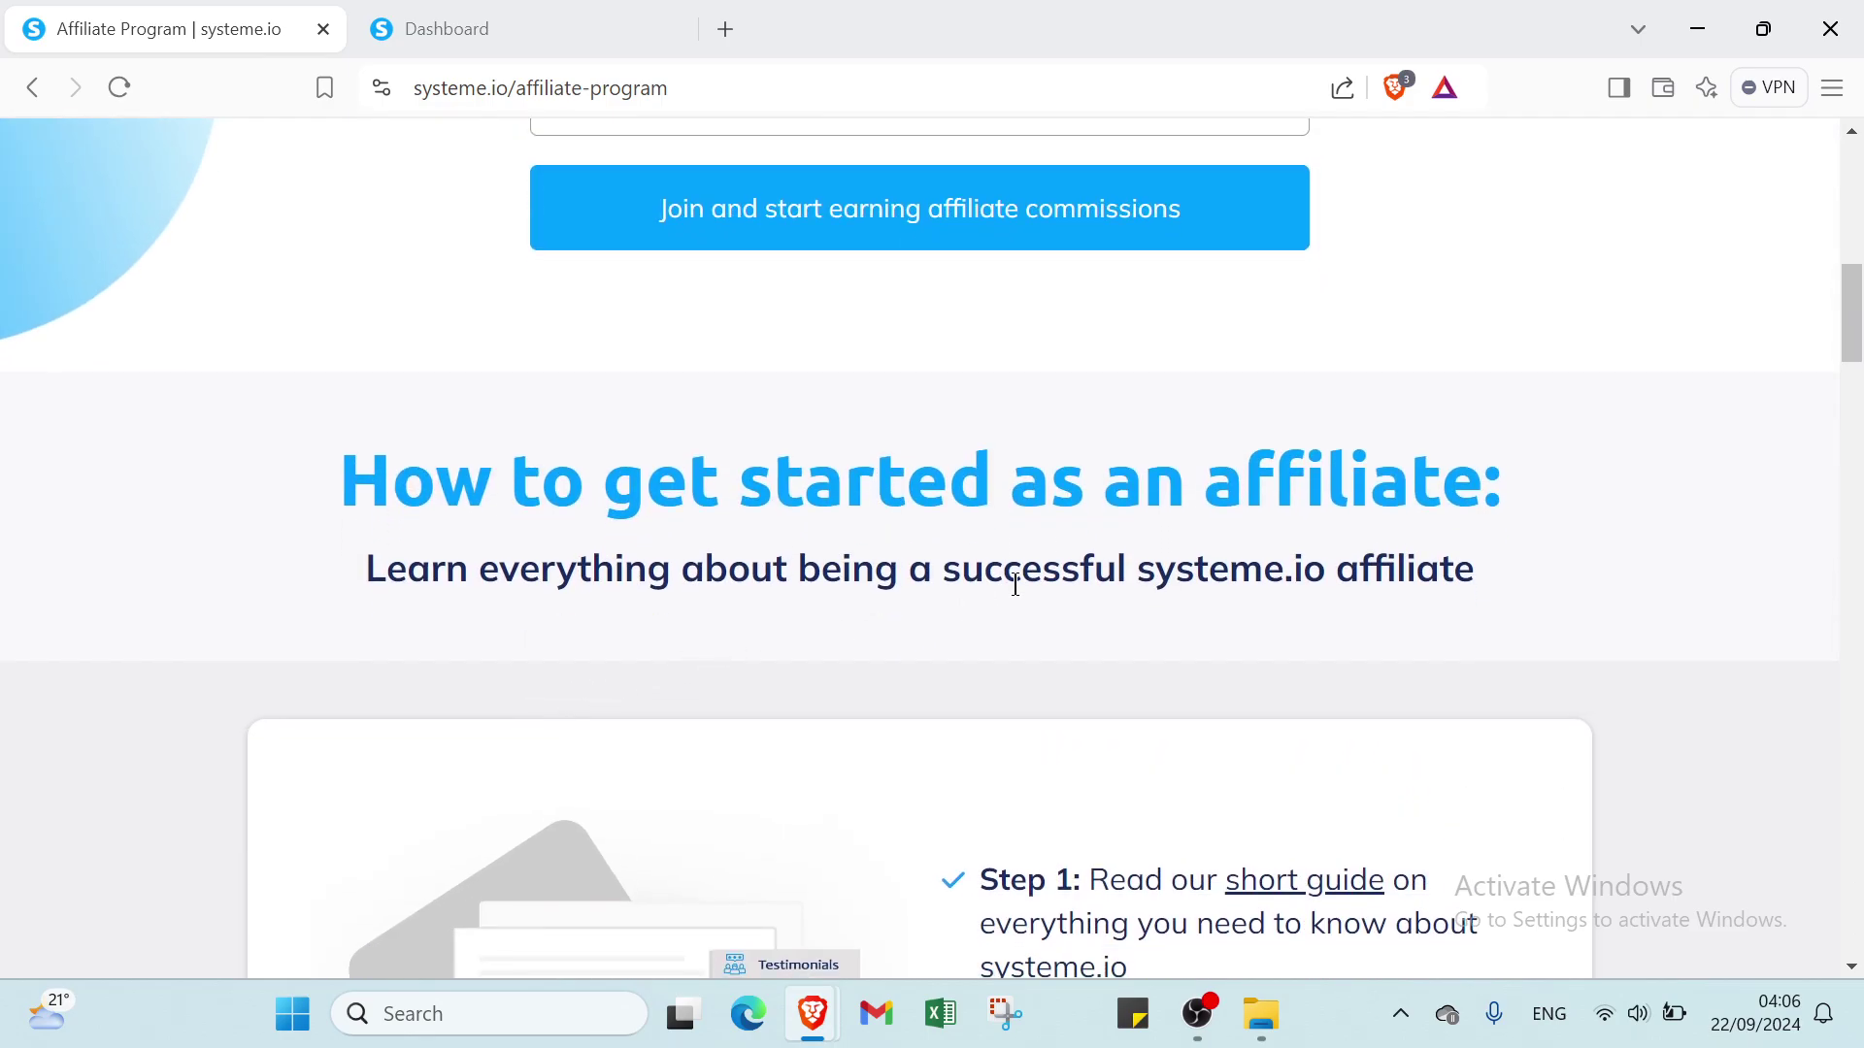
{"action": "scroll", "coordinate": [1273, 595], "scroll_direction": "down", "scroll_amount": 5}
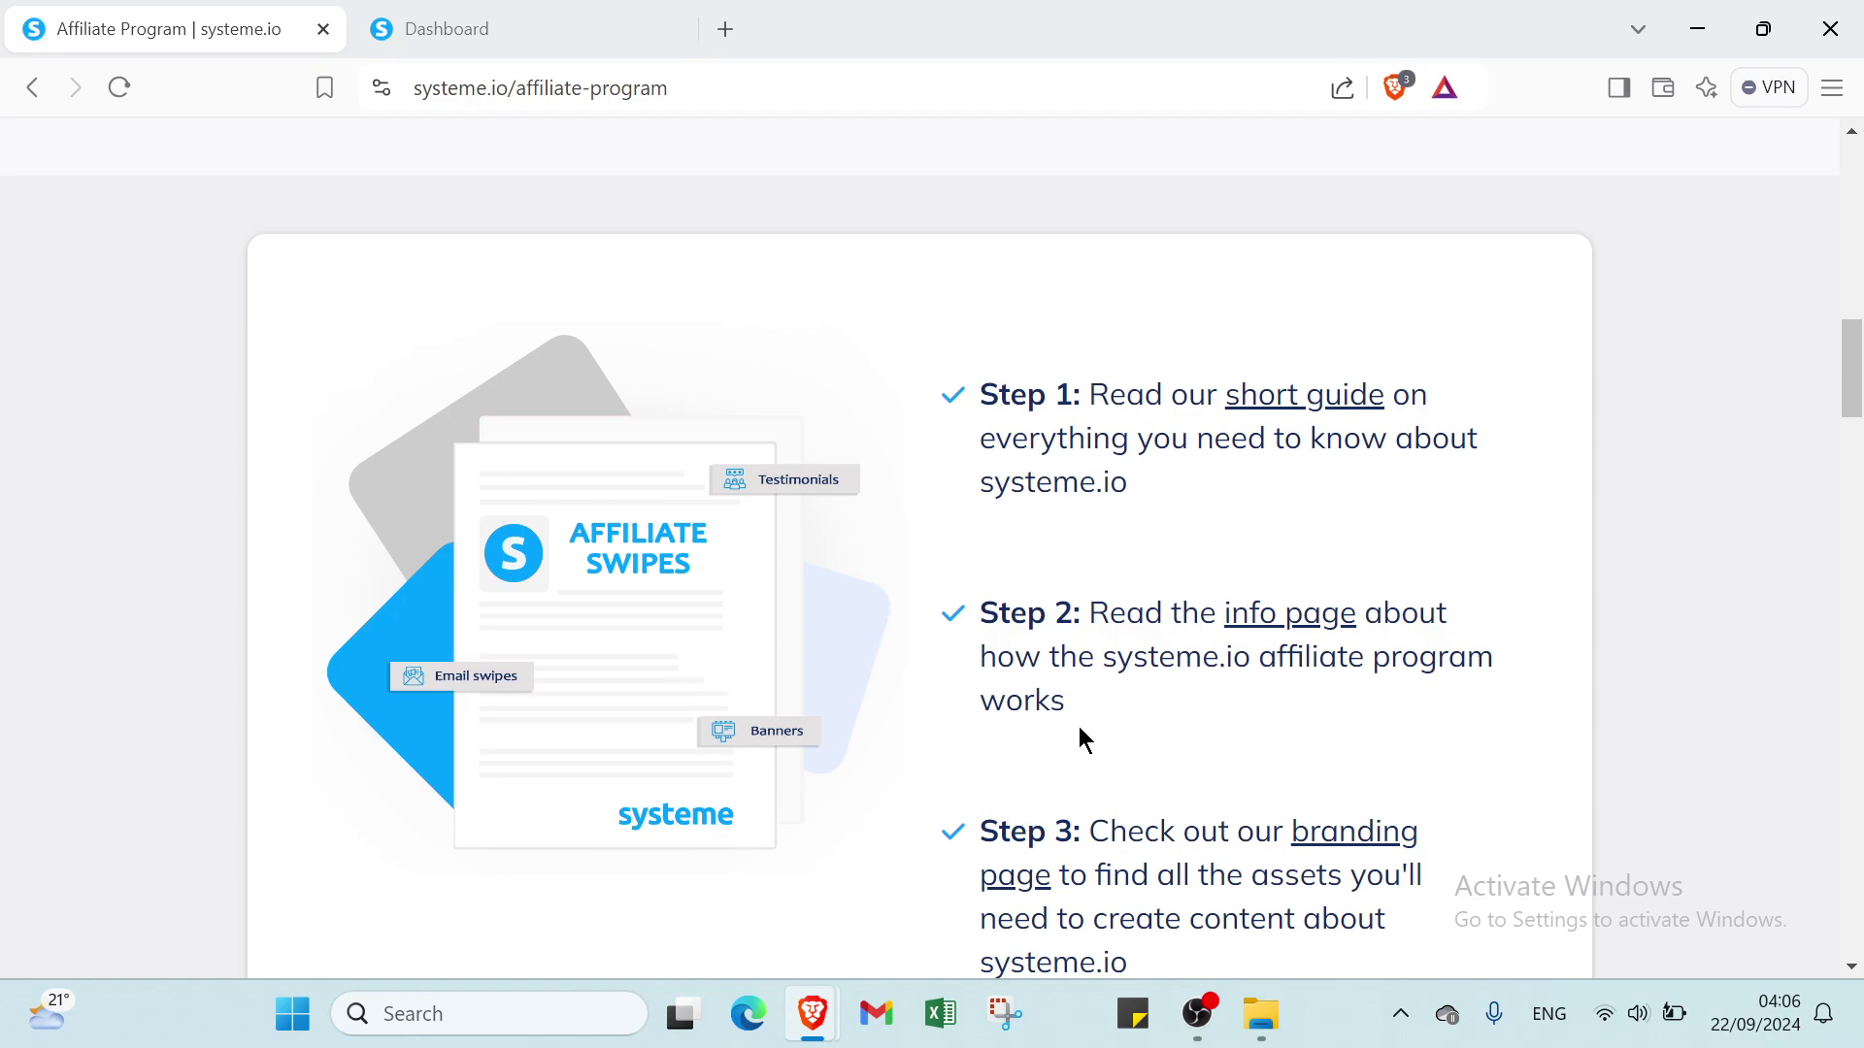
{"action": "scroll", "coordinate": [1080, 726], "scroll_direction": "down", "scroll_amount": 3}
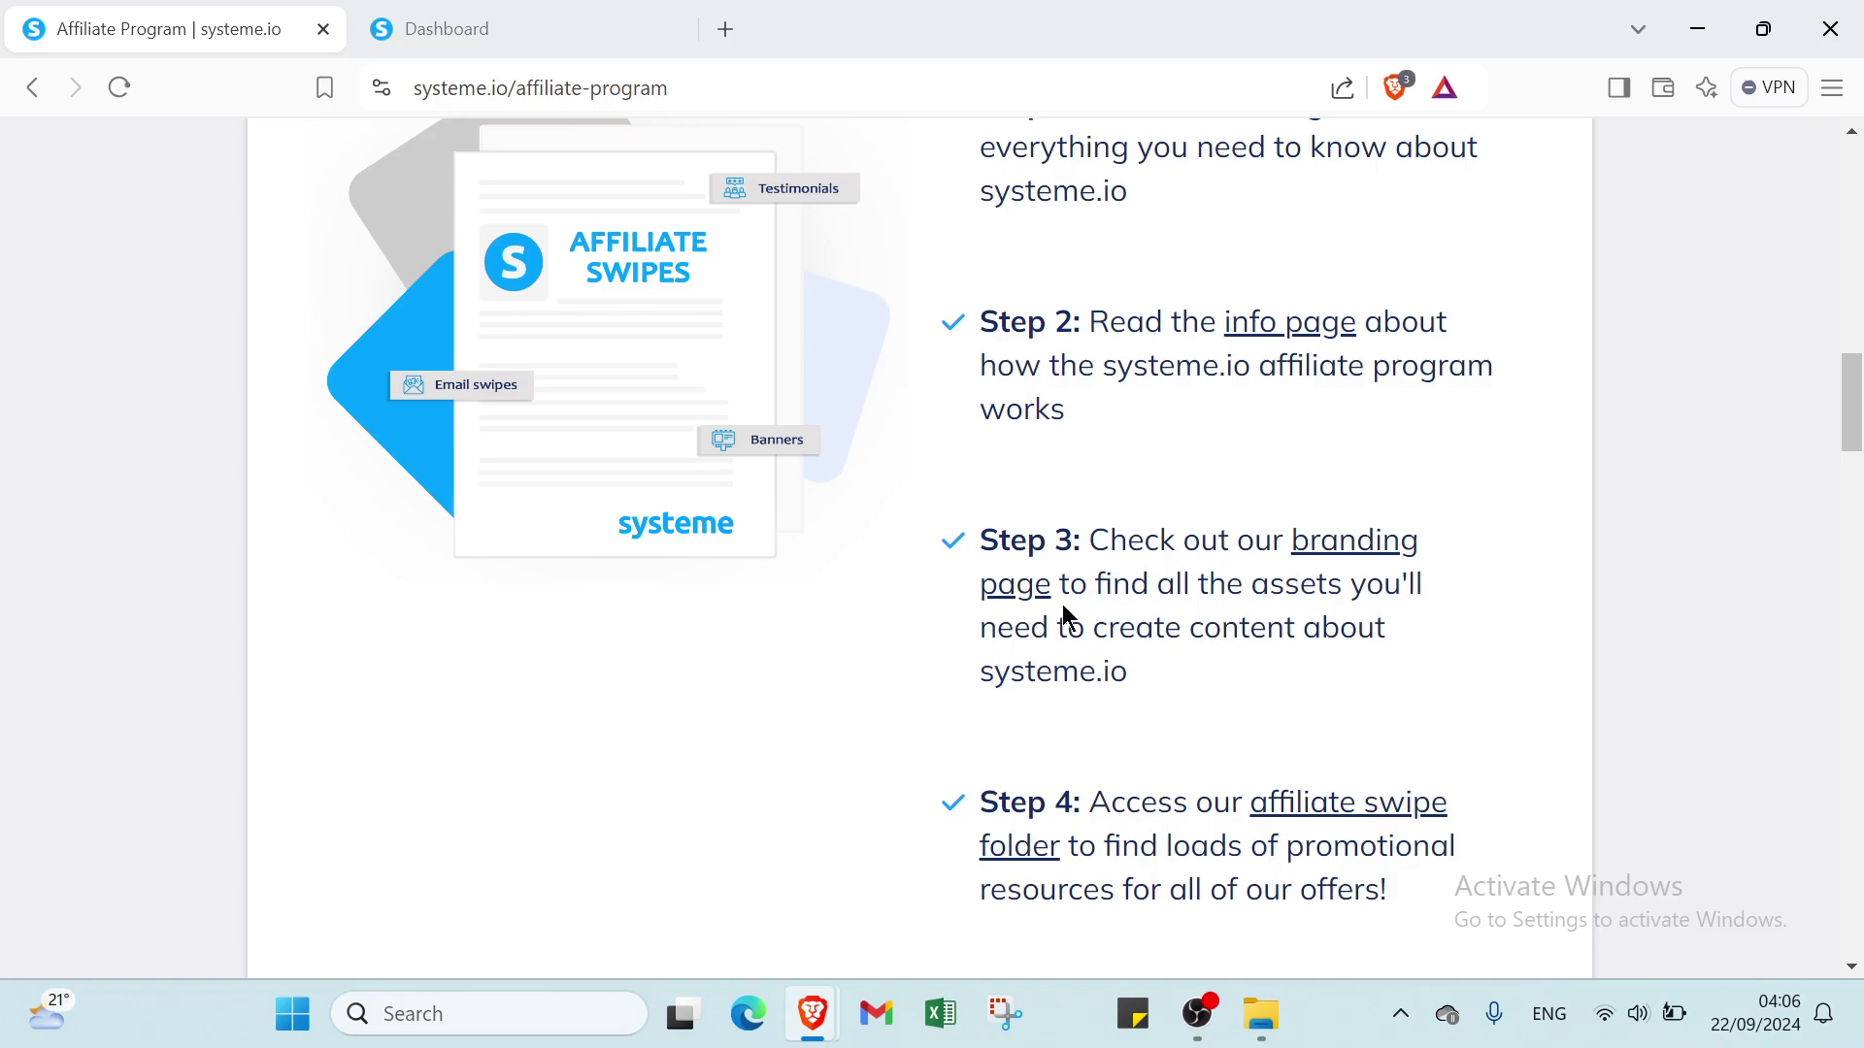
{"action": "scroll", "coordinate": [1116, 701], "scroll_direction": "down", "scroll_amount": 3}
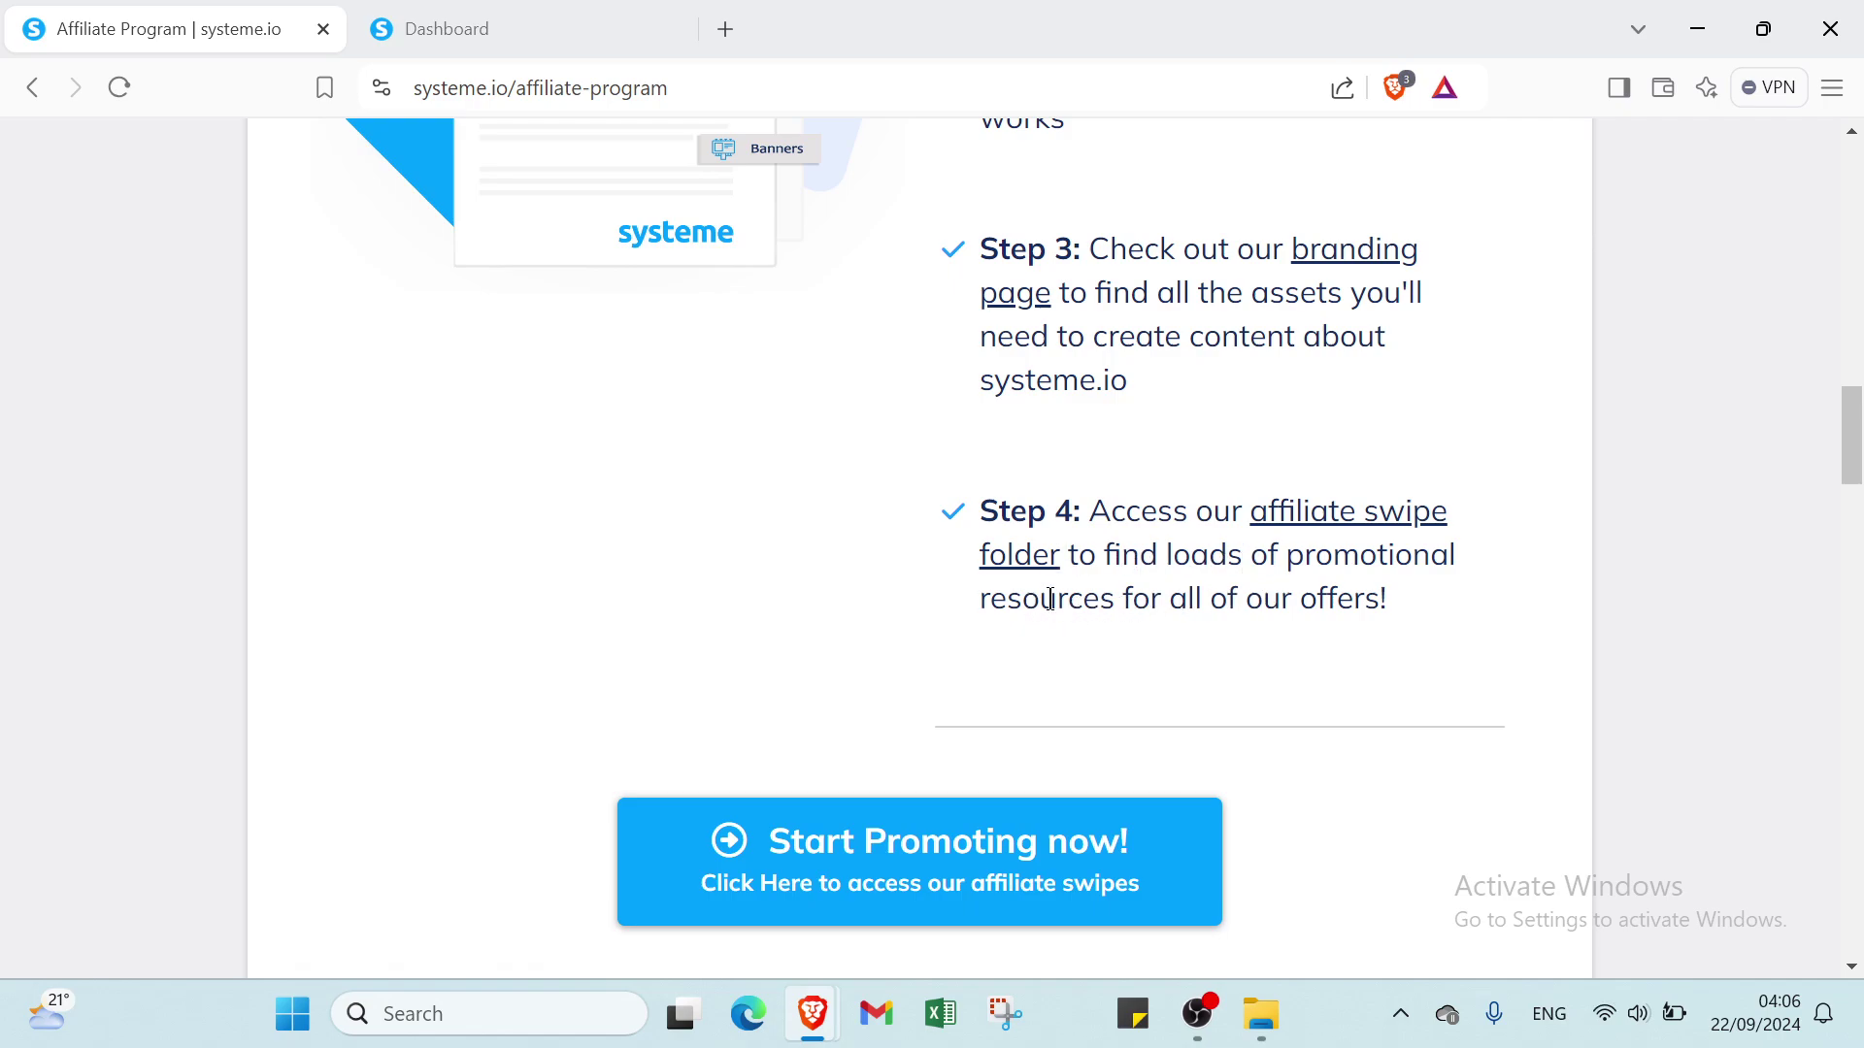
{"action": "scroll", "coordinate": [1316, 627], "scroll_direction": "down", "scroll_amount": 6}
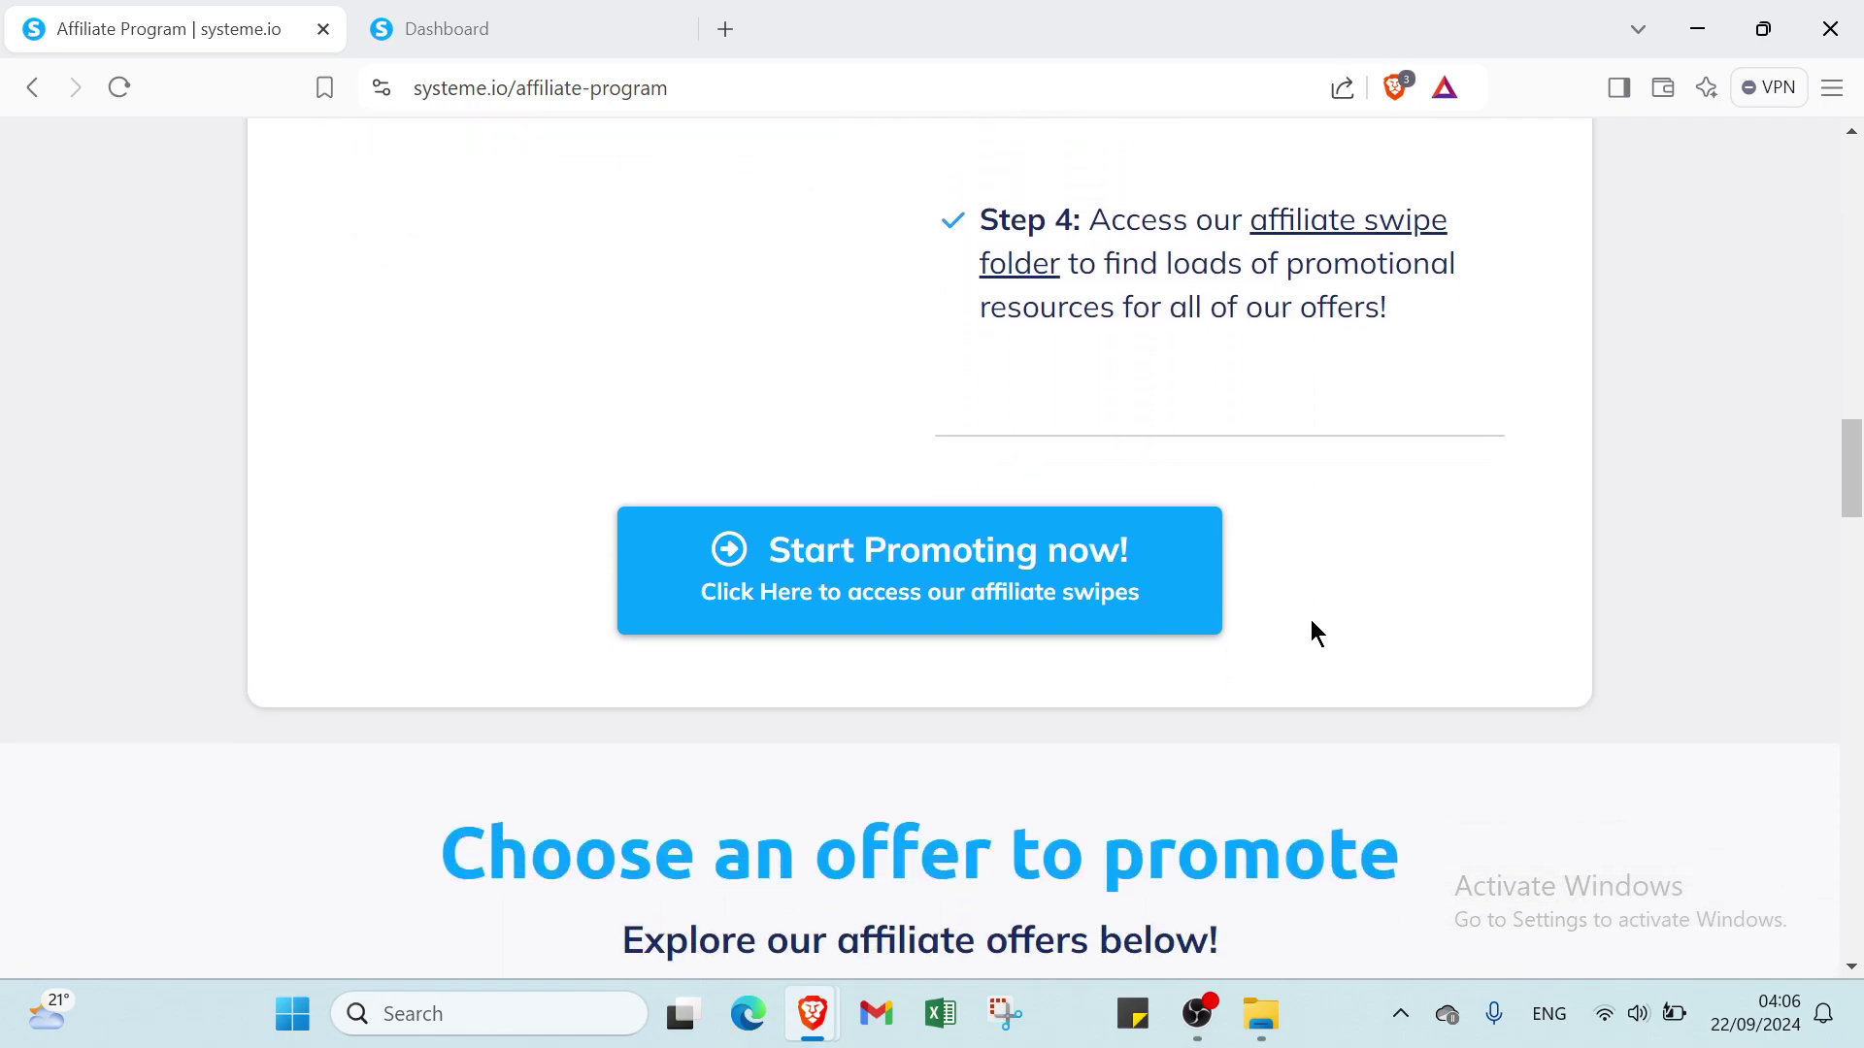
{"action": "scroll", "coordinate": [1221, 589], "scroll_direction": "down", "scroll_amount": 2}
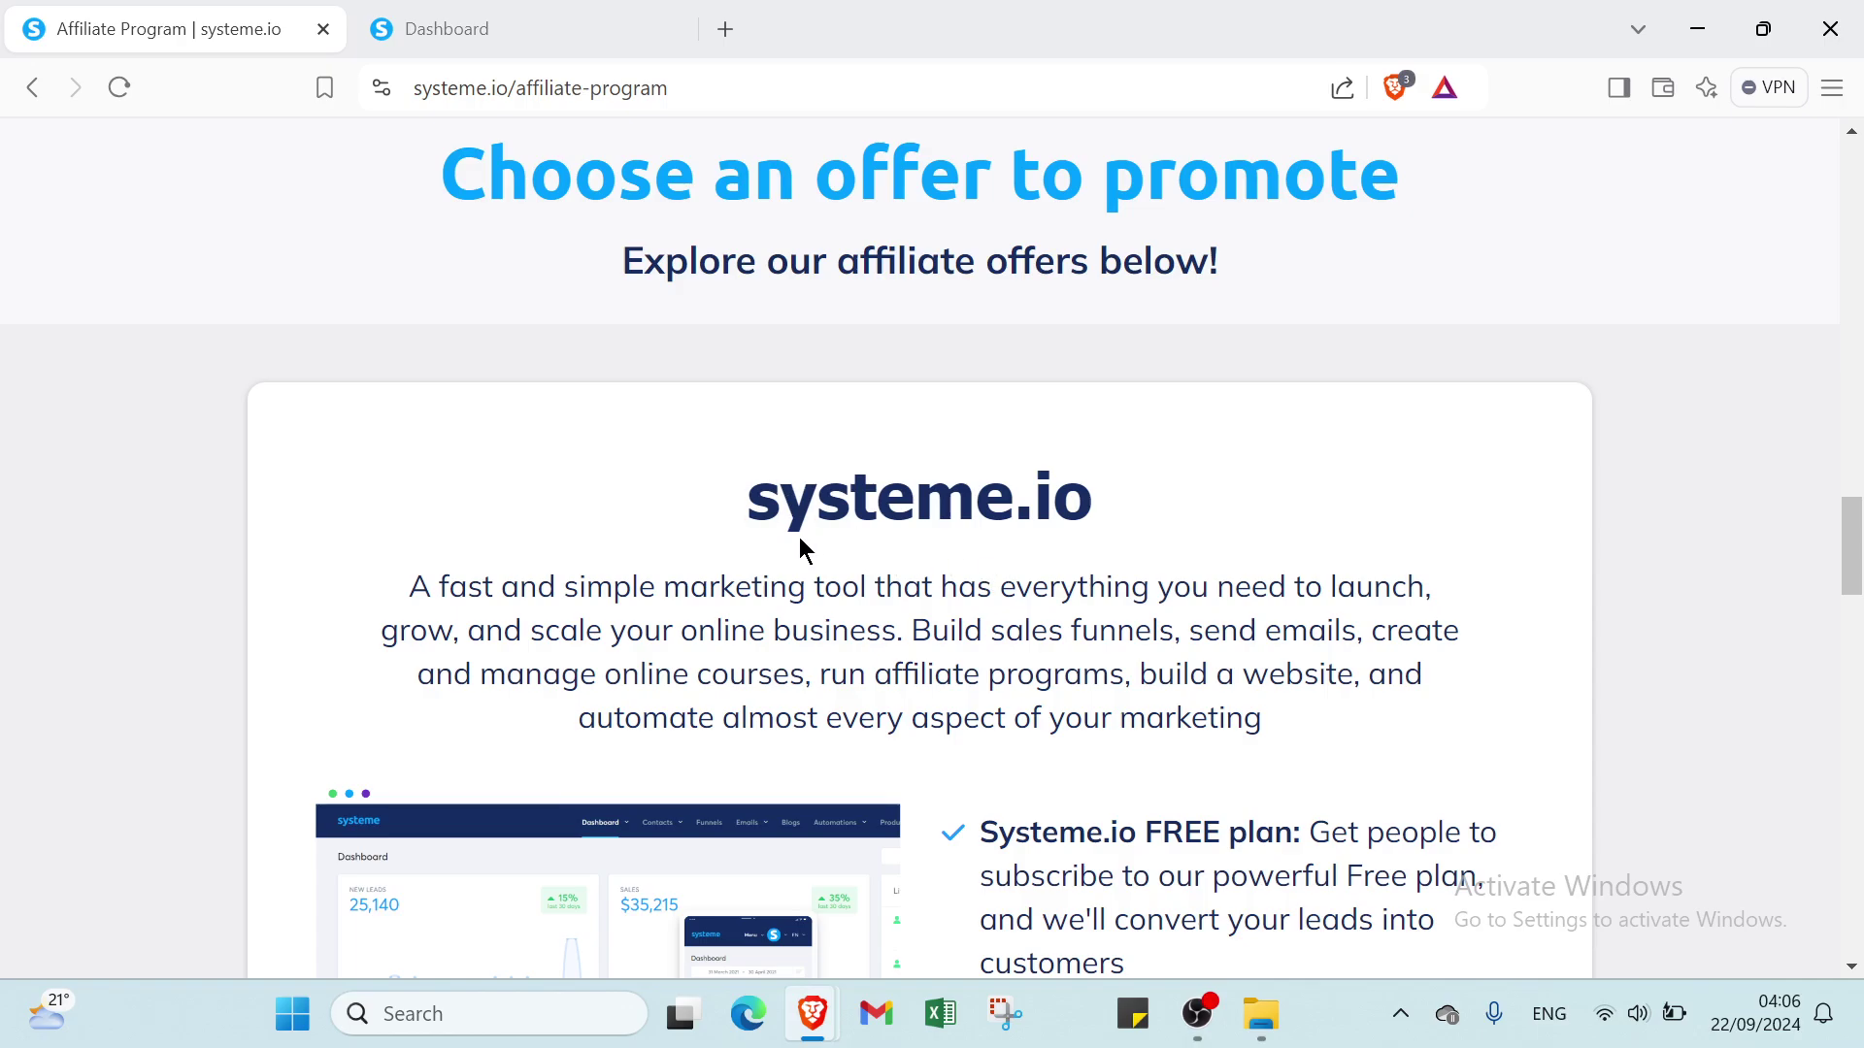
{"action": "scroll", "coordinate": [895, 510], "scroll_direction": "down", "scroll_amount": 1}
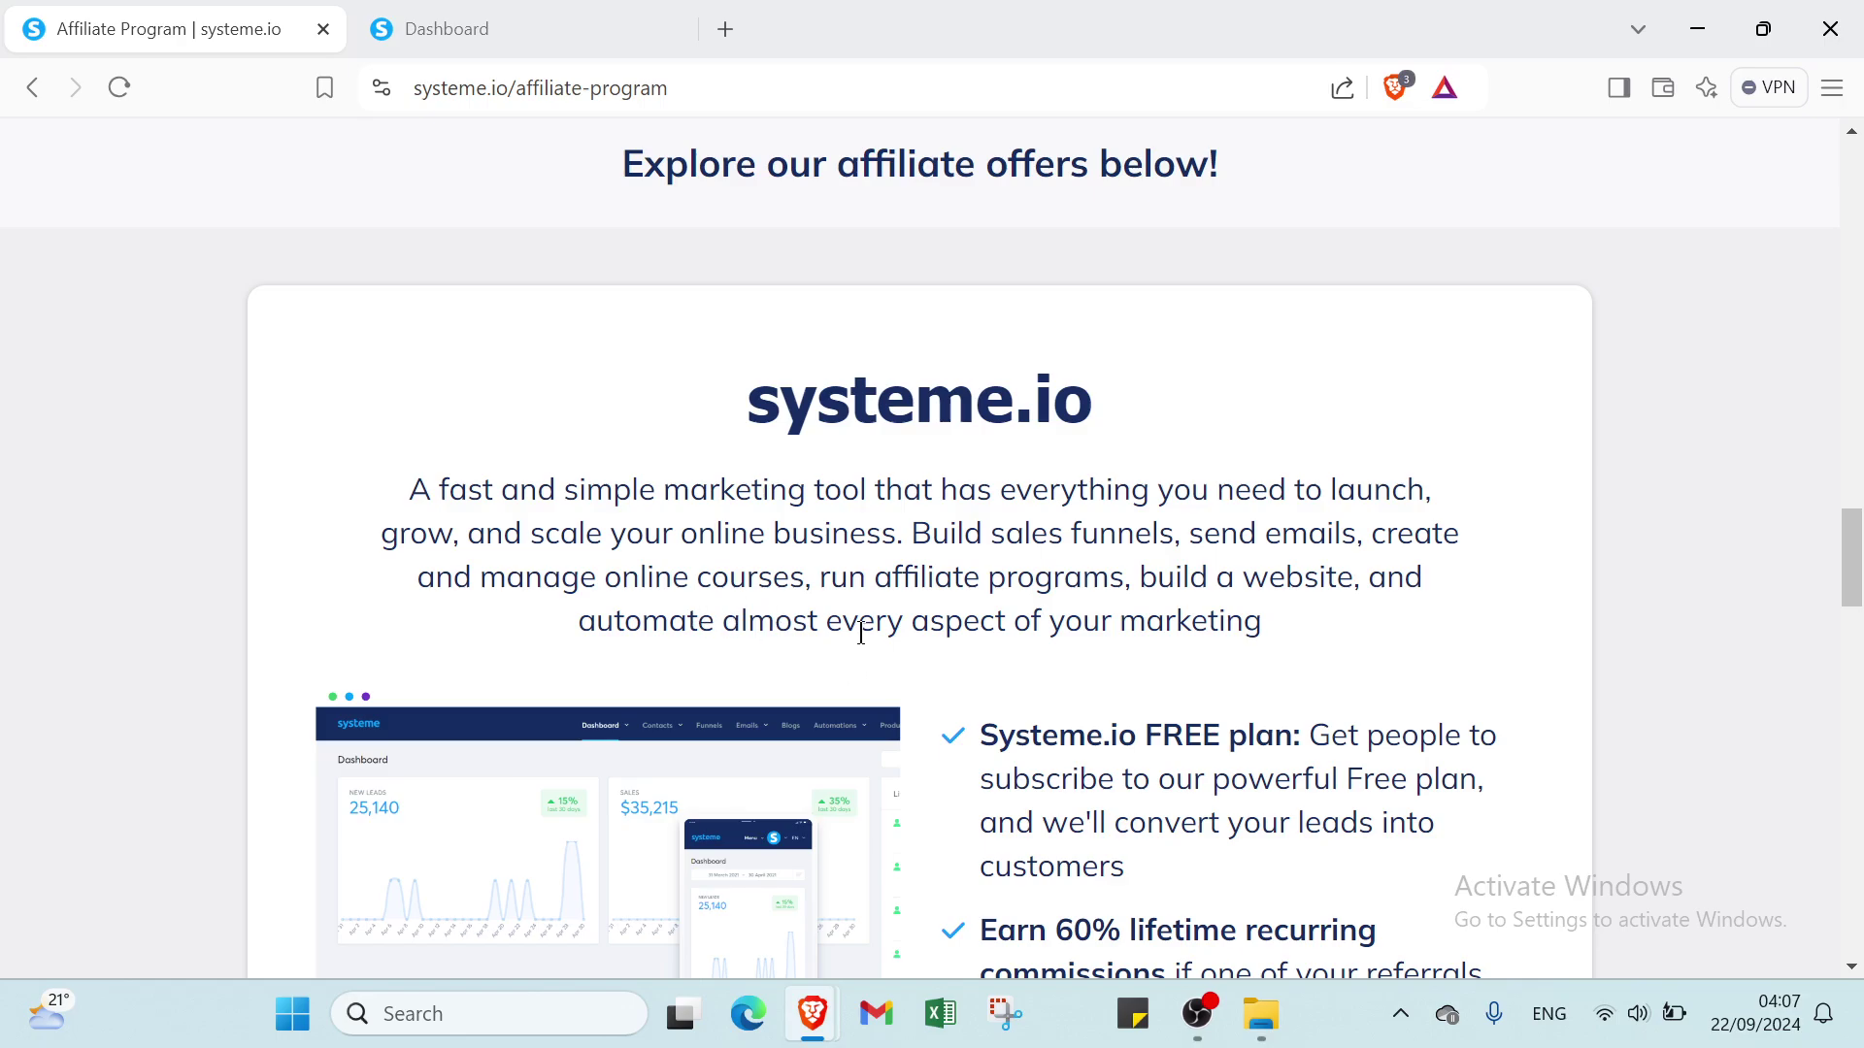
{"action": "scroll", "coordinate": [1123, 666], "scroll_direction": "down", "scroll_amount": 2}
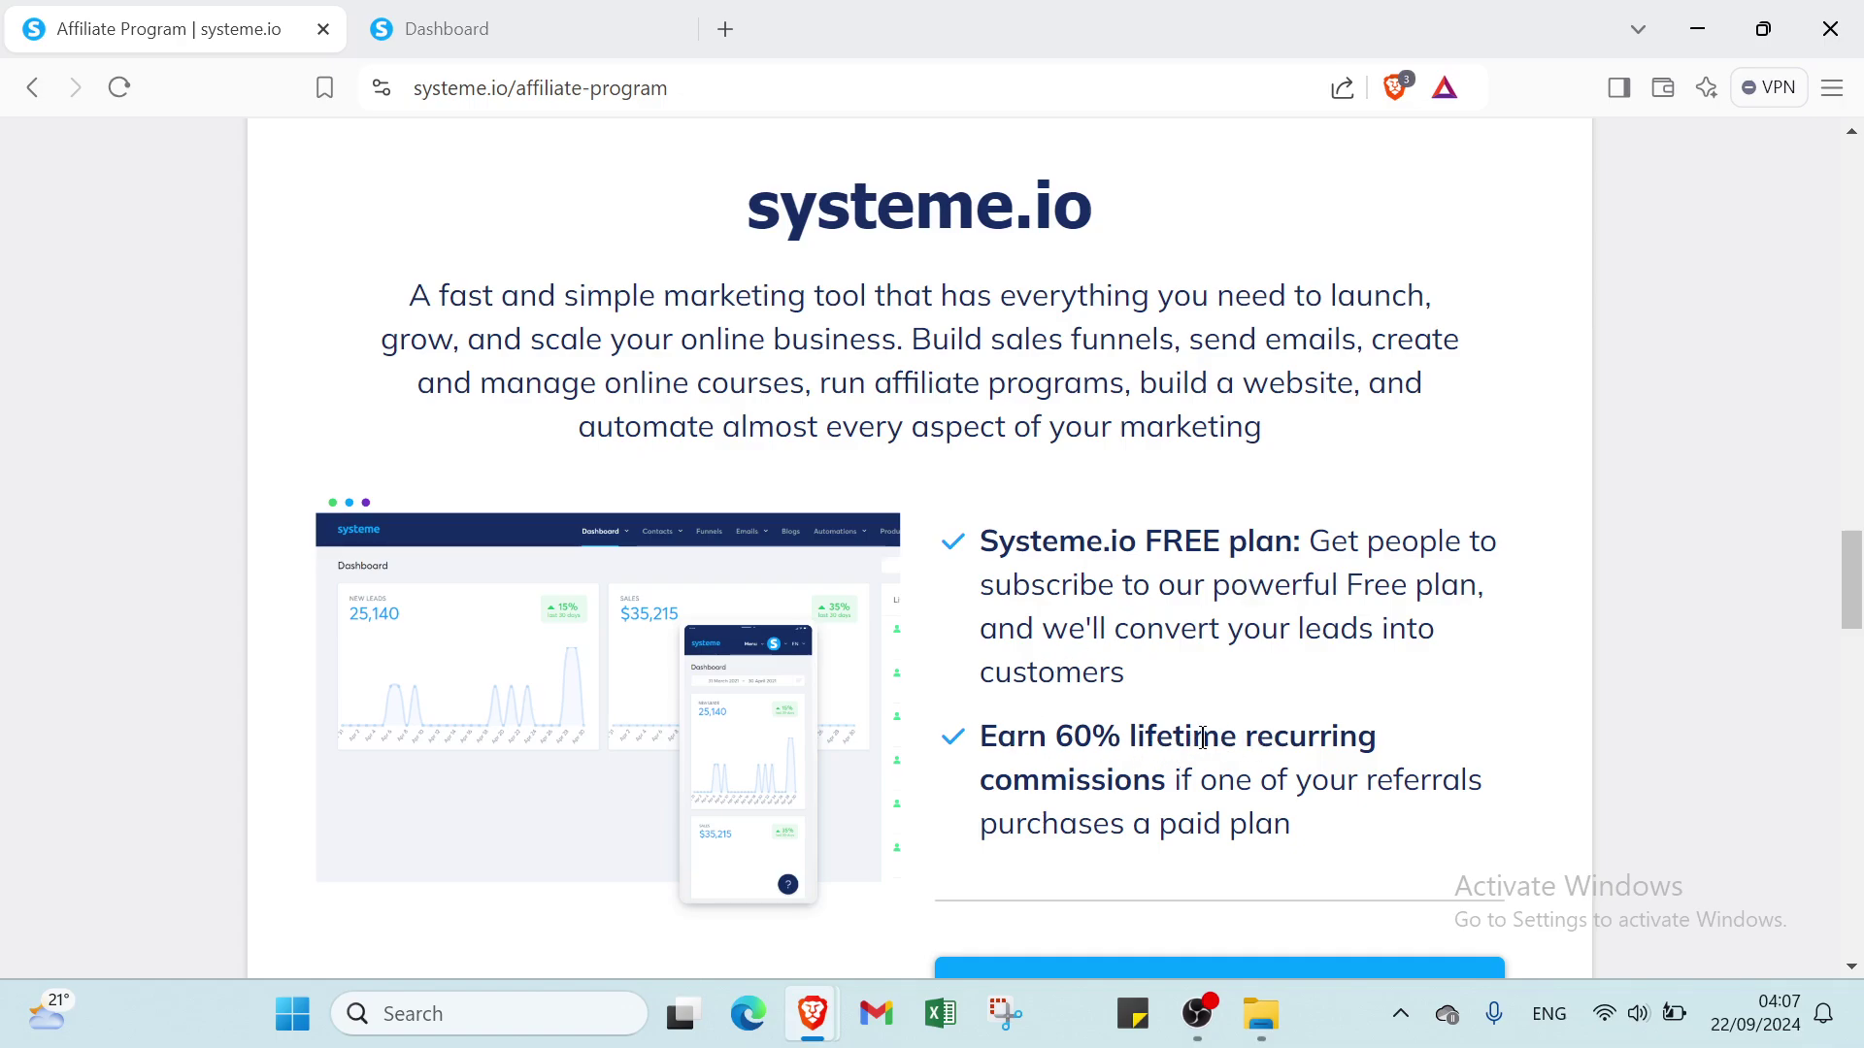
{"action": "scroll", "coordinate": [1077, 774], "scroll_direction": "down", "scroll_amount": 2}
{"action": "scroll", "coordinate": [1014, 632], "scroll_direction": "down", "scroll_amount": 20}
{"action": "scroll", "coordinate": [998, 638], "scroll_direction": "down", "scroll_amount": 8}
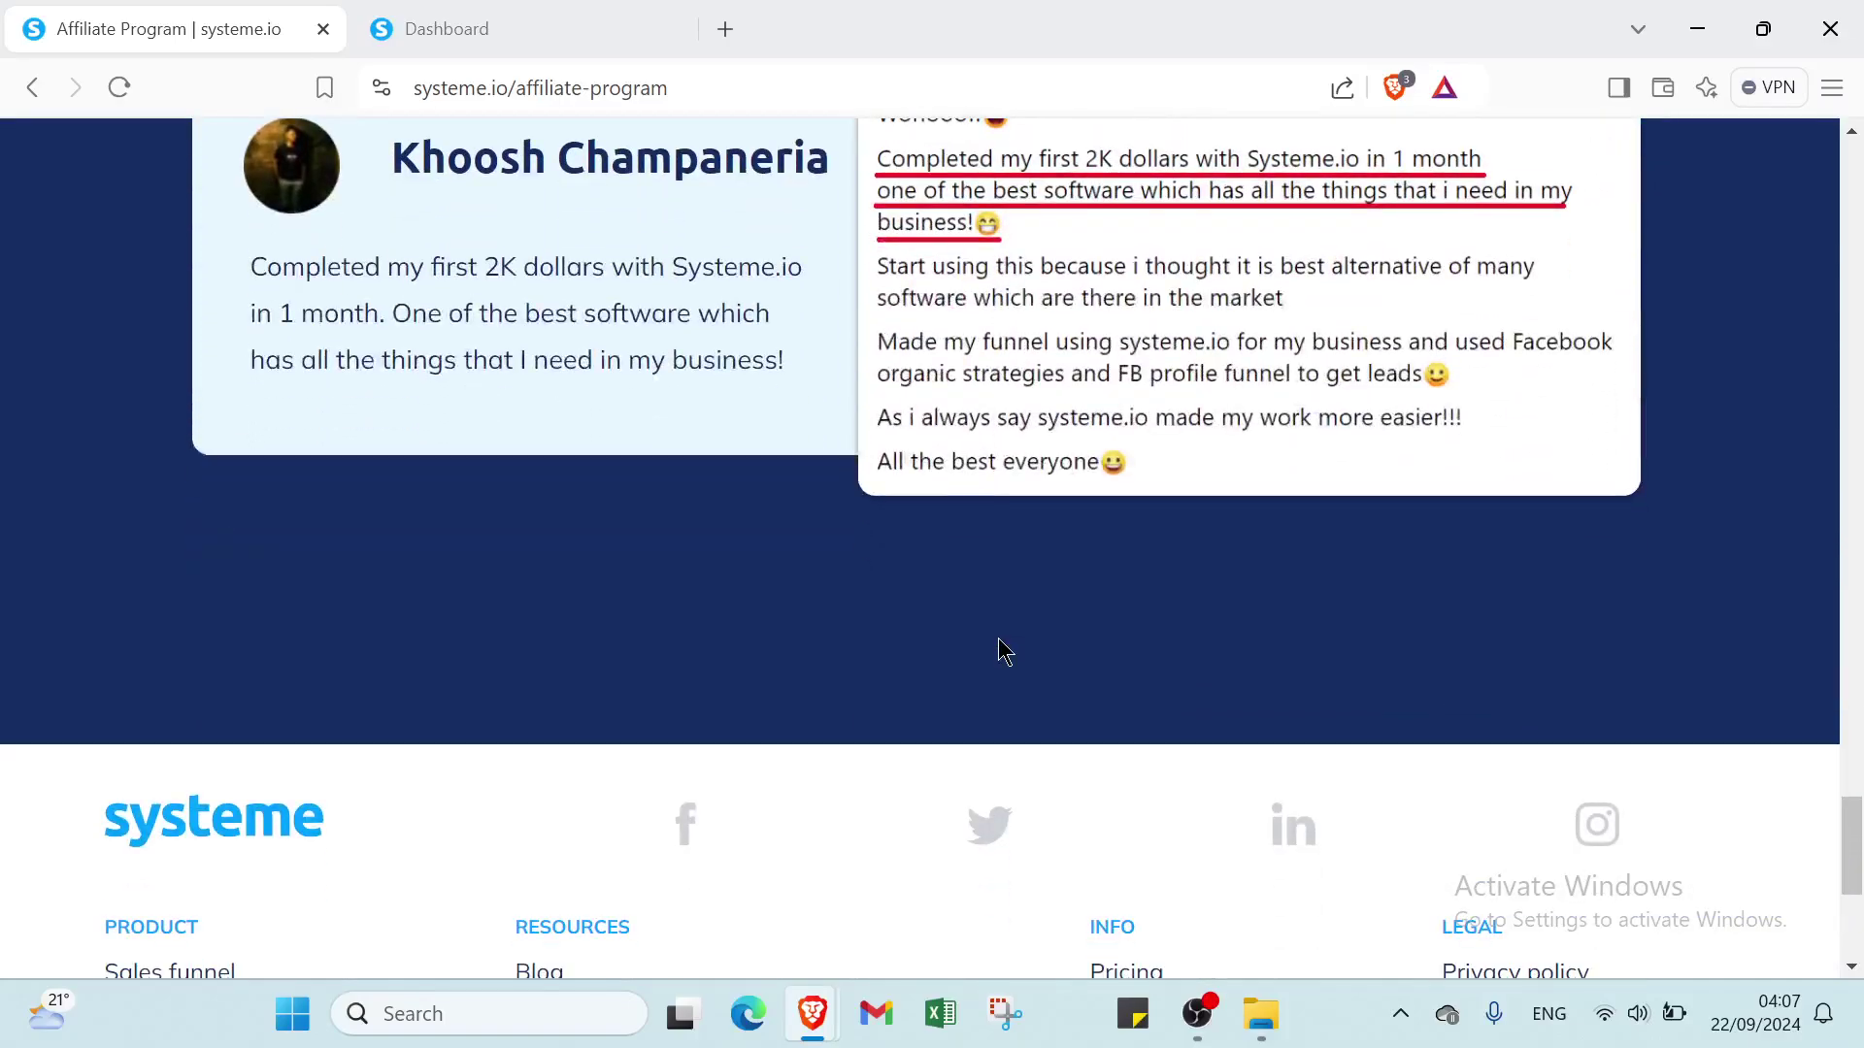
{"action": "scroll", "coordinate": [998, 640], "scroll_direction": "up", "scroll_amount": 11}
{"action": "scroll", "coordinate": [999, 647], "scroll_direction": "up", "scroll_amount": 15}
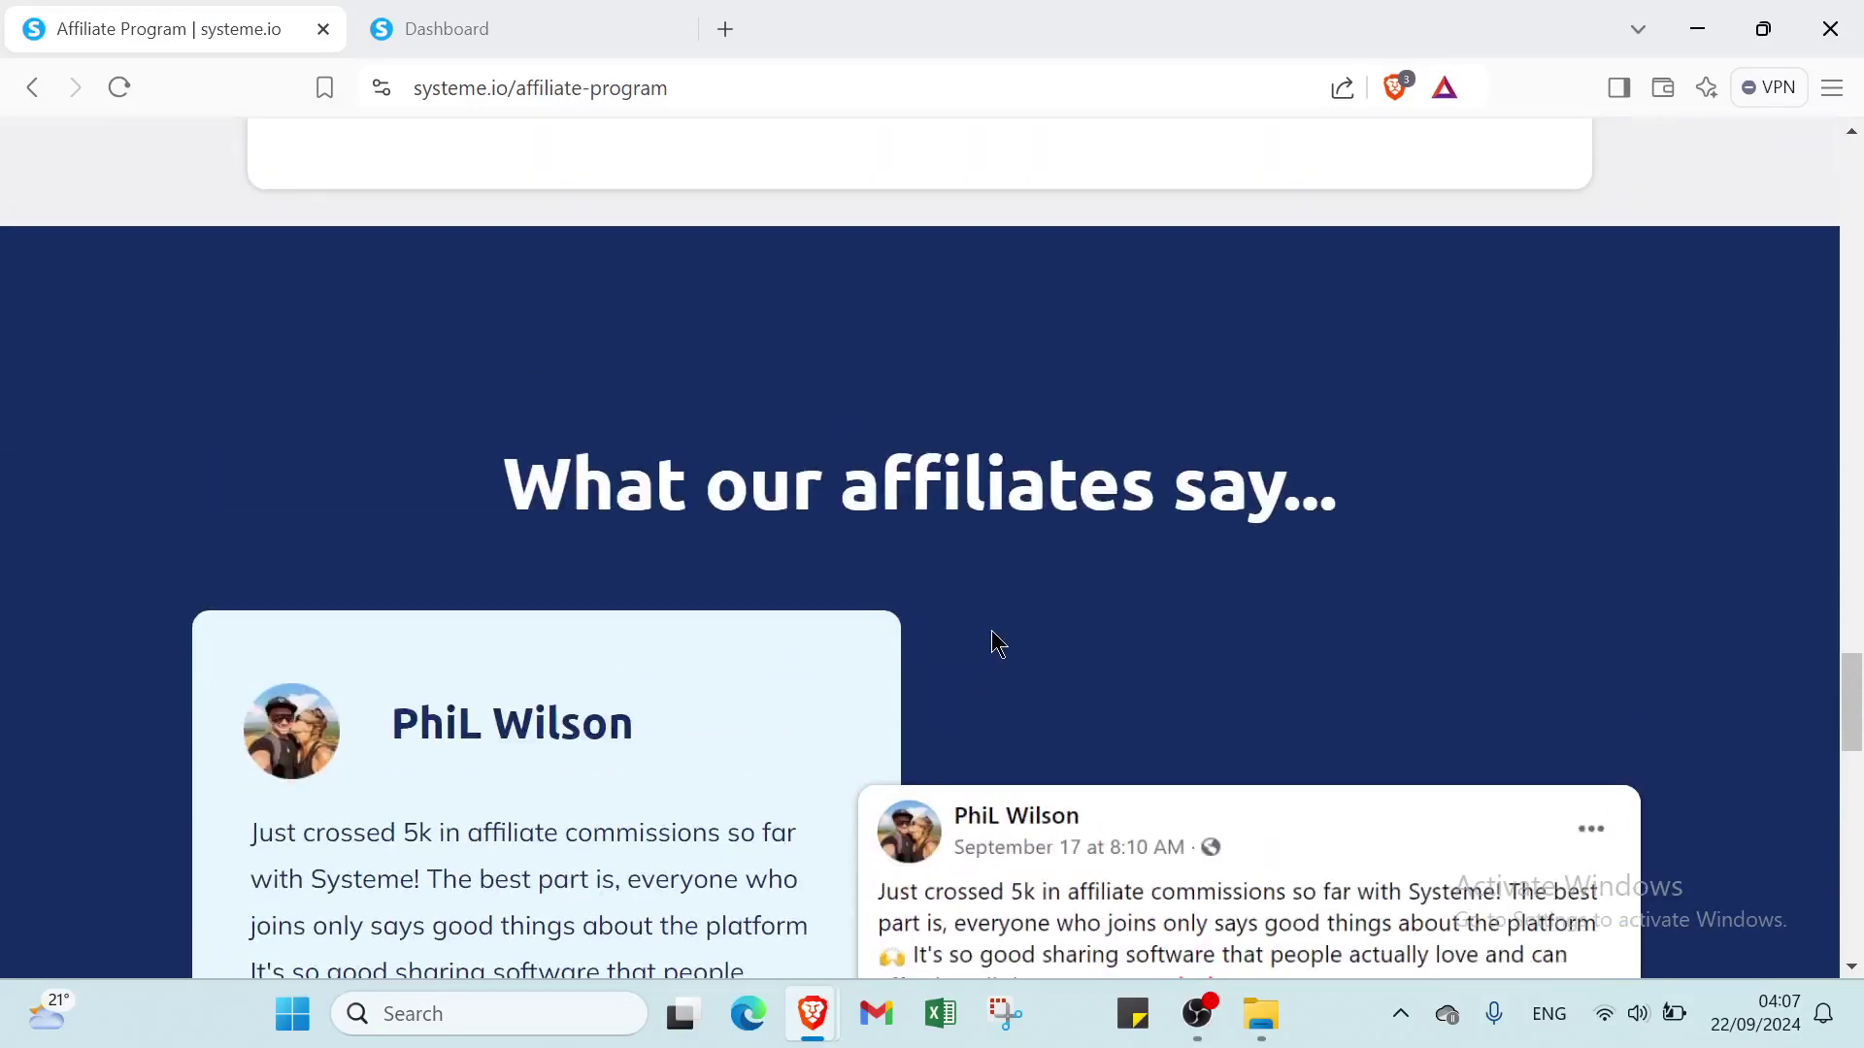
{"action": "scroll", "coordinate": [971, 607], "scroll_direction": "up", "scroll_amount": 15}
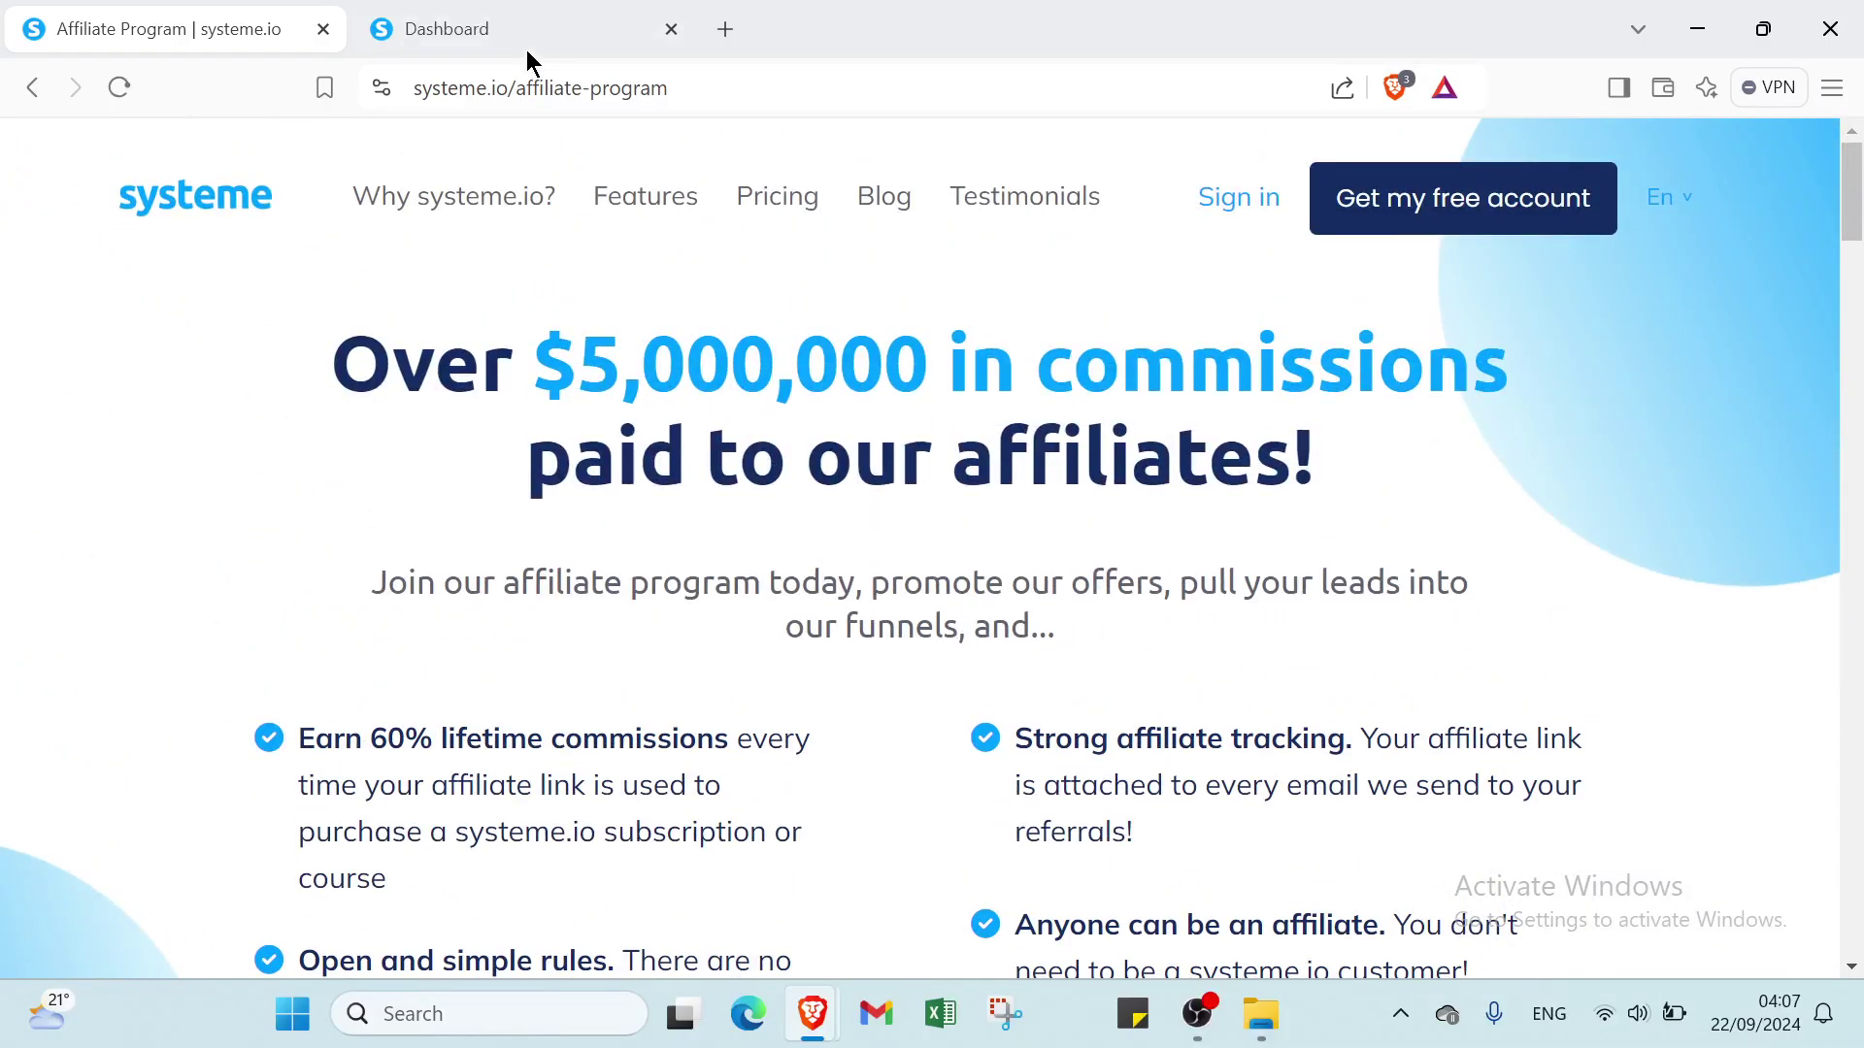
{"action": "left_click", "coordinate": [519, 29]}
{"action": "left_click", "coordinate": [235, 29]}
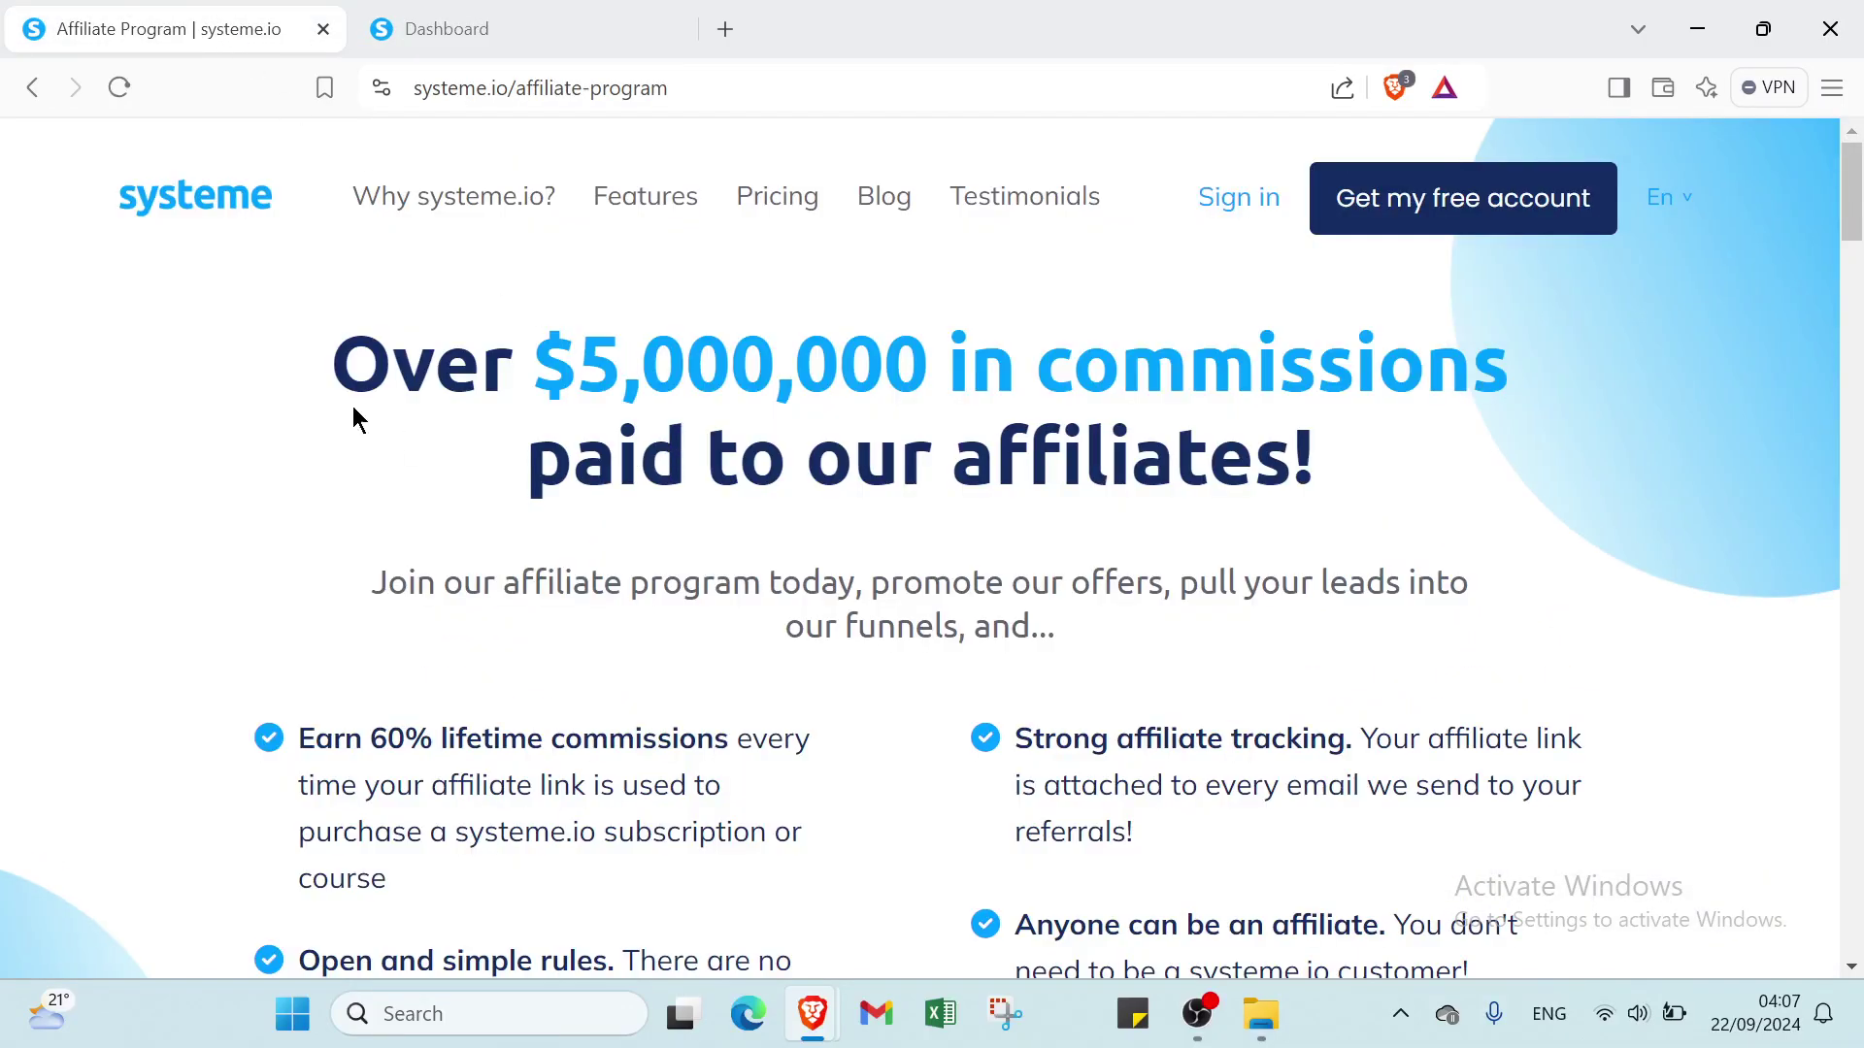
Step: Load the homepage via the systeme logo, then return to the Dashboard tab
{"action": "left_click", "coordinate": [179, 197]}
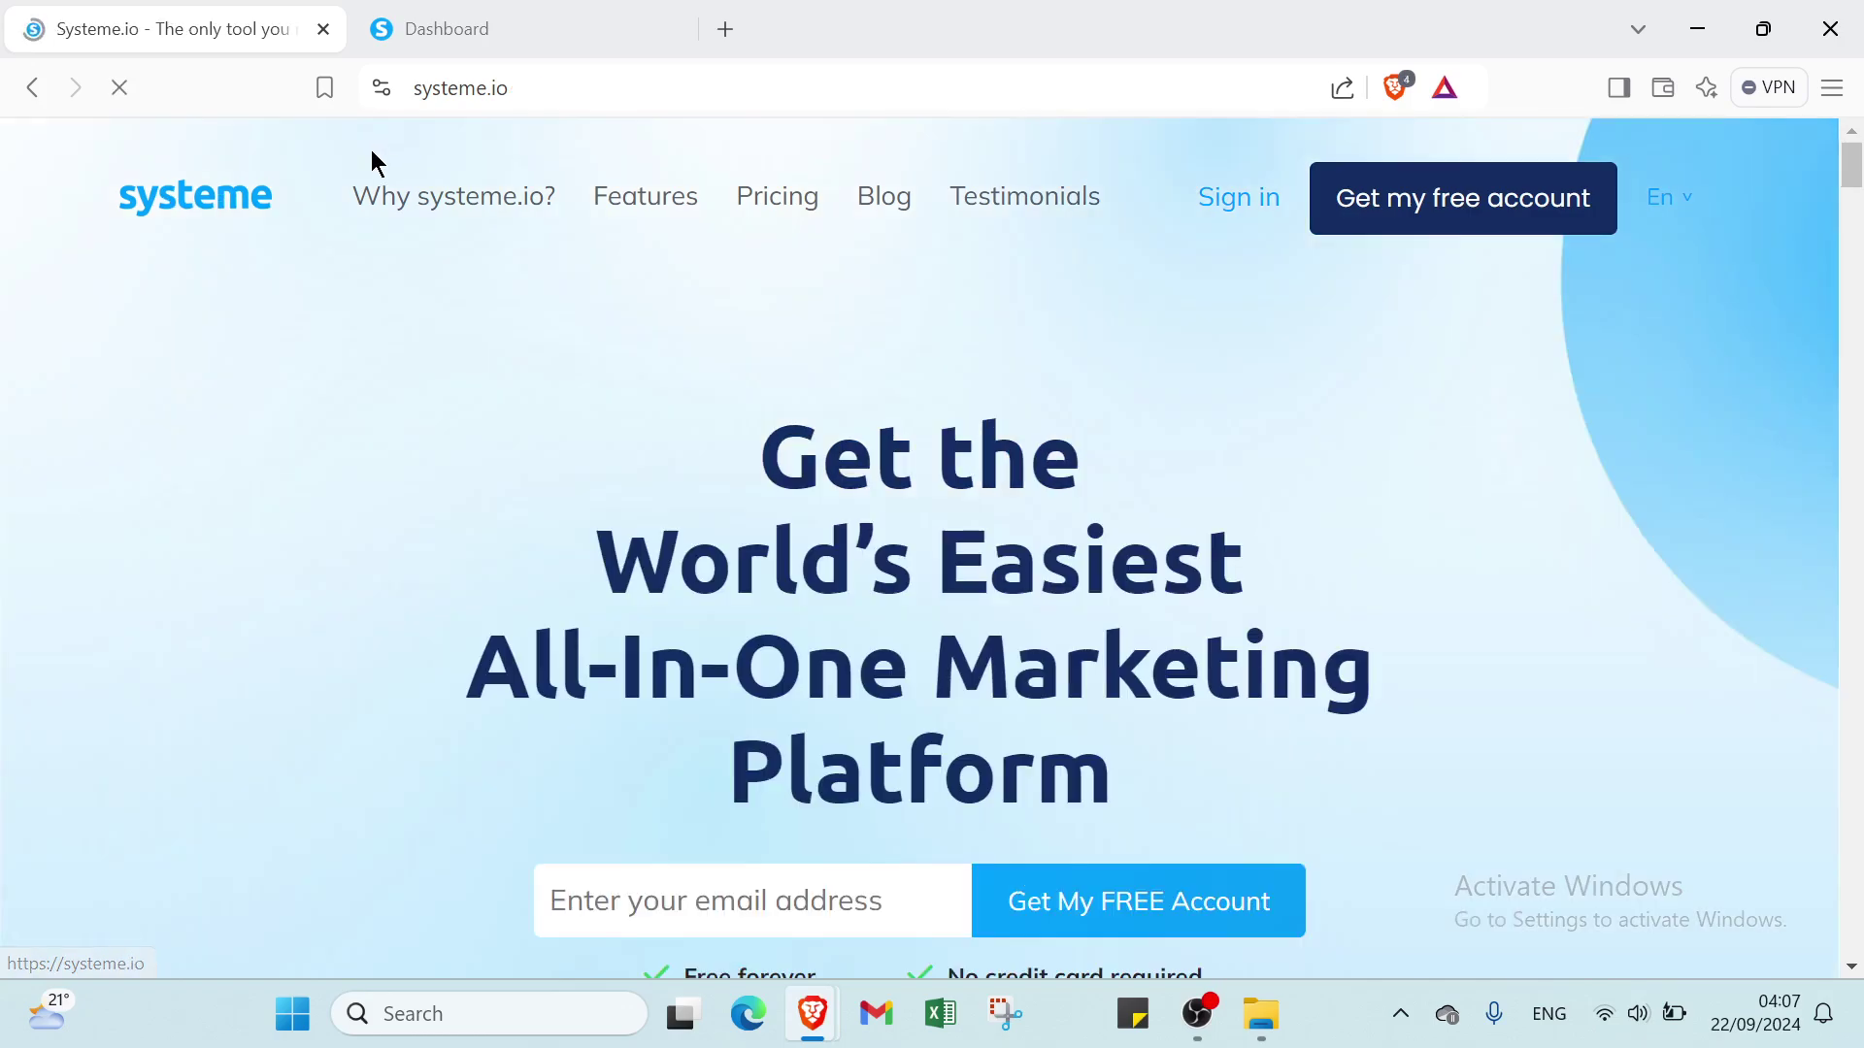
{"action": "left_click", "coordinate": [408, 29]}
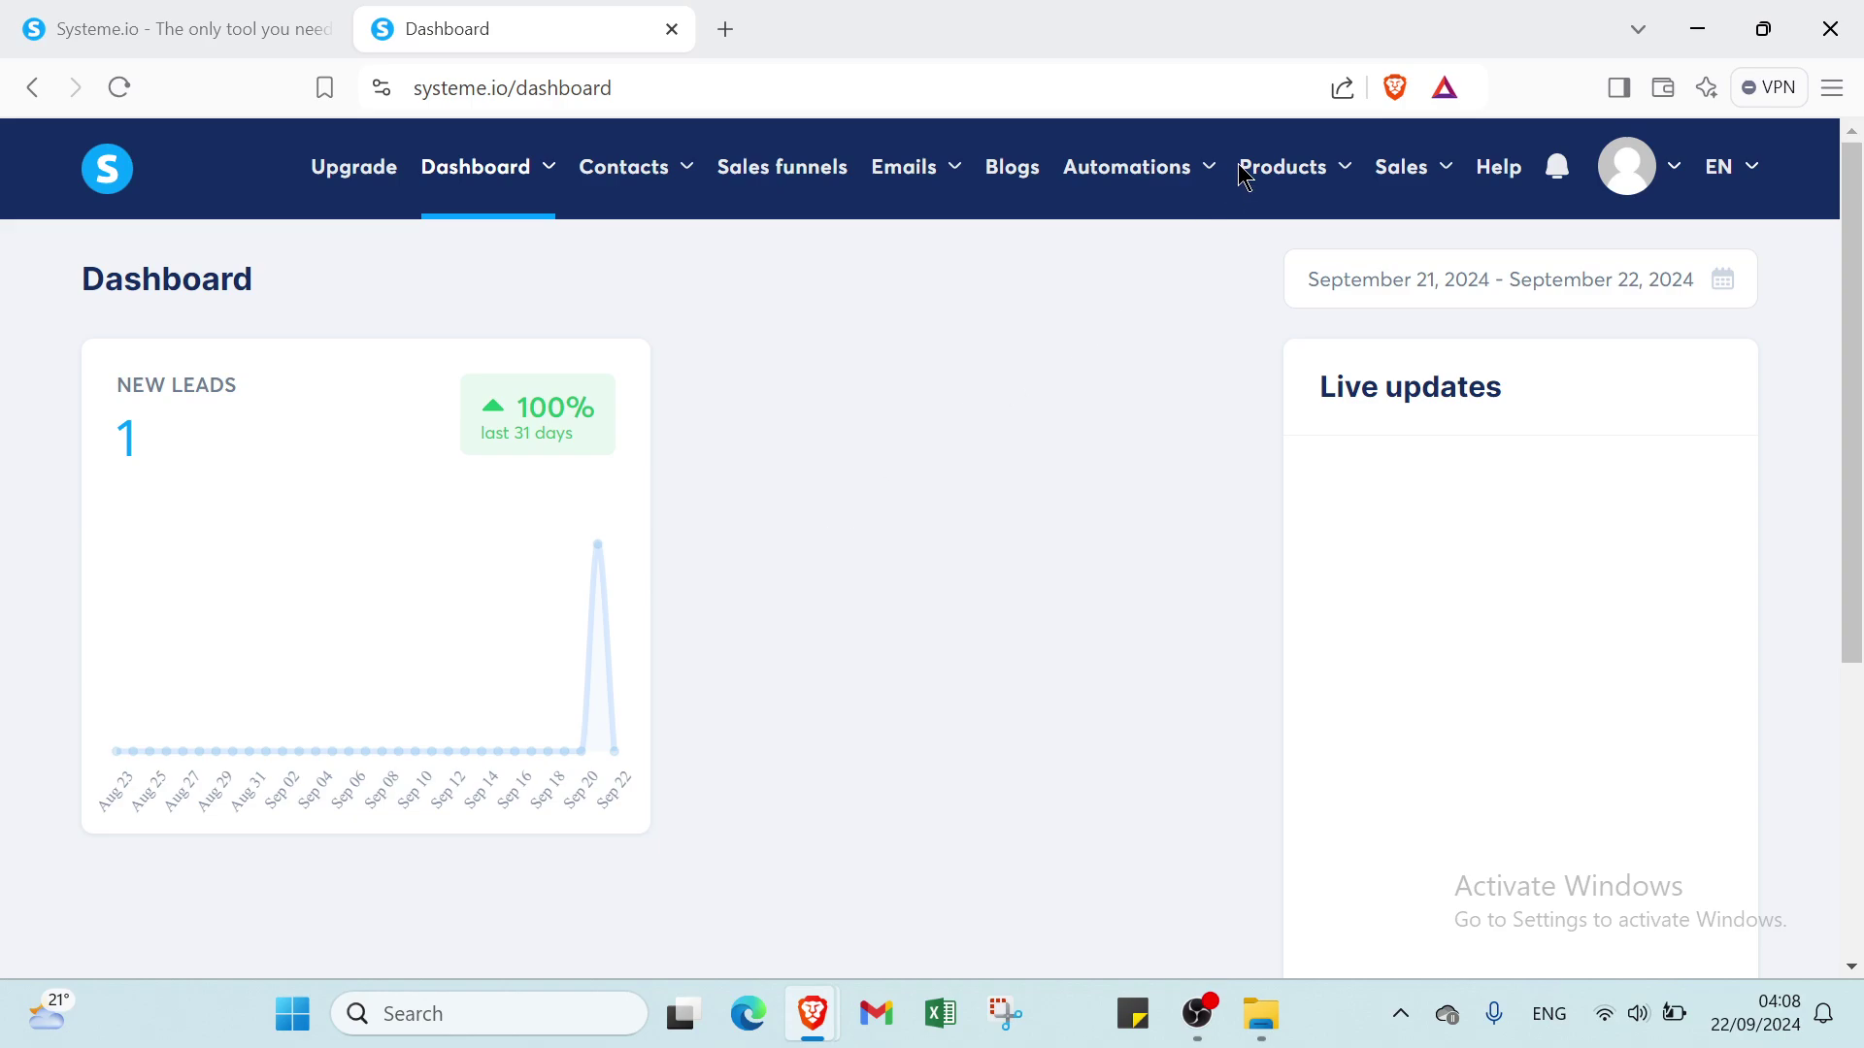
Step: Start a new physical product from Products > Physical products, visiting the Name and Description fields
{"action": "mouse_move", "coordinate": [1264, 179]}
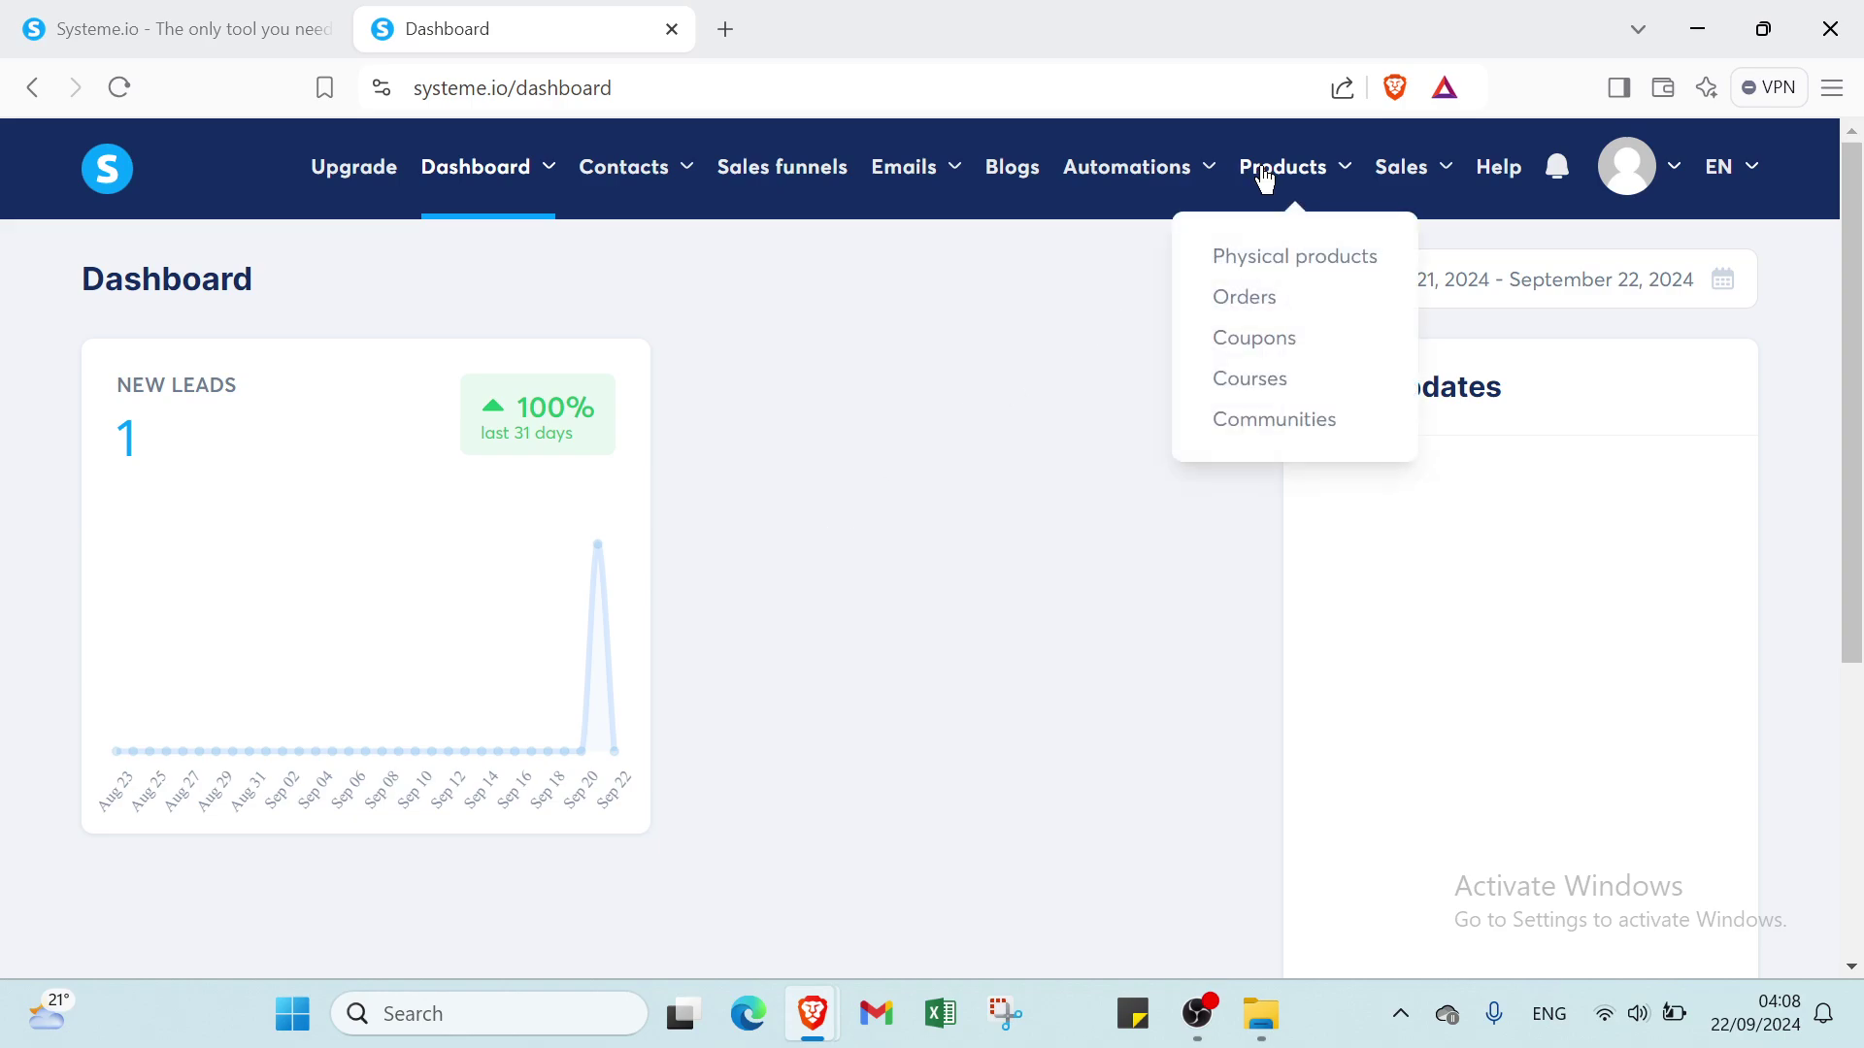
{"action": "left_click", "coordinate": [1281, 262]}
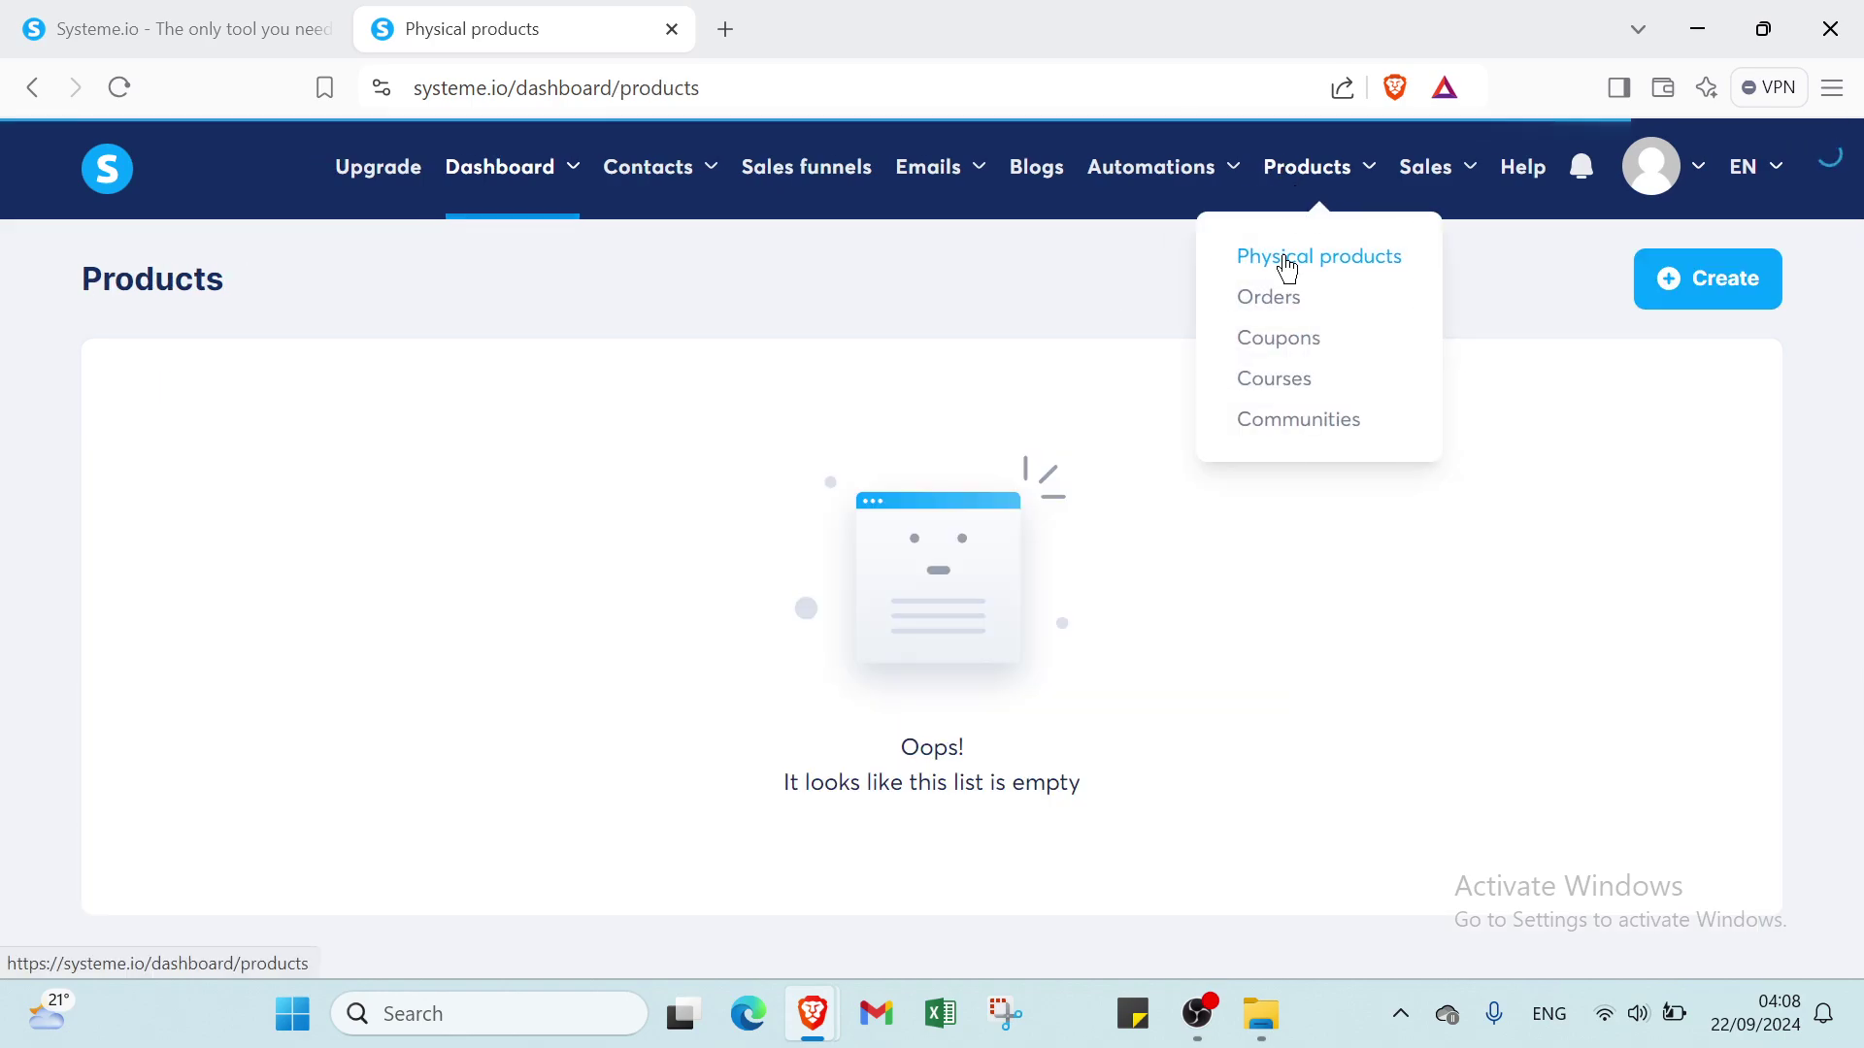
{"action": "left_click", "coordinate": [1692, 293]}
{"action": "left_click", "coordinate": [653, 387]}
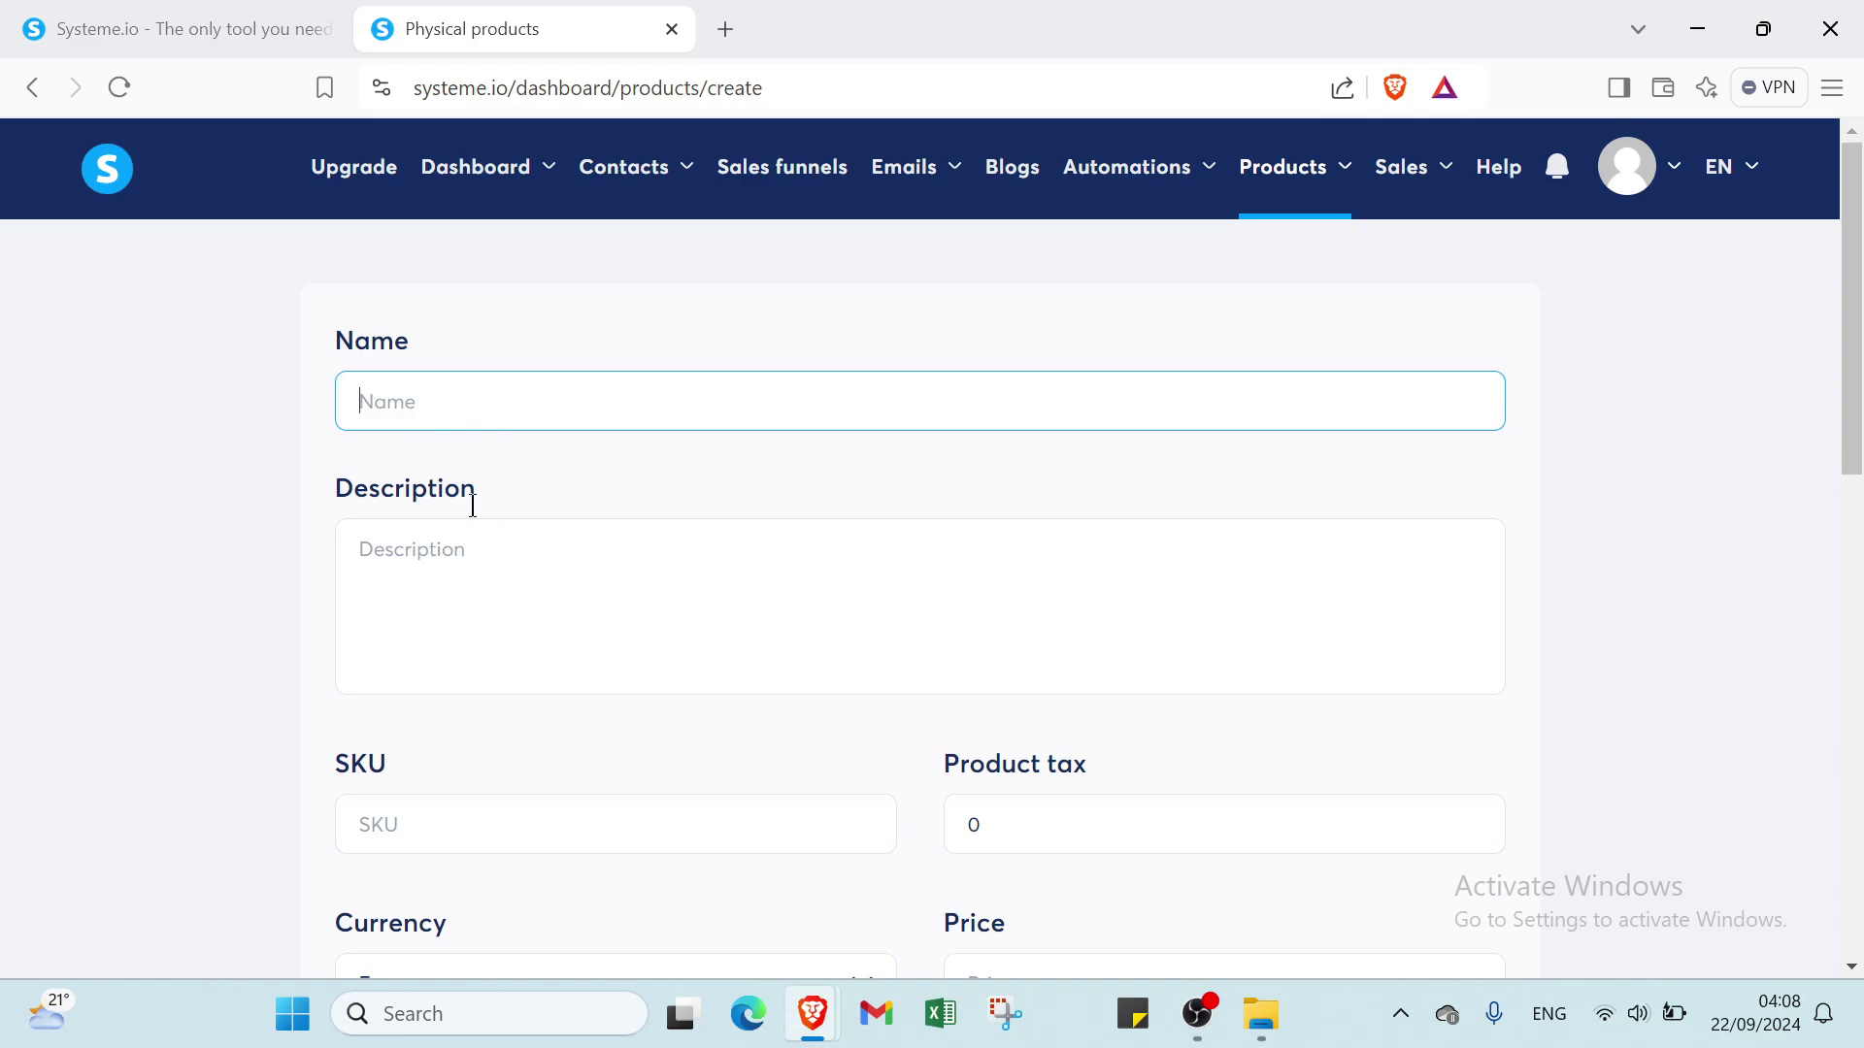
{"action": "left_click", "coordinate": [457, 532]}
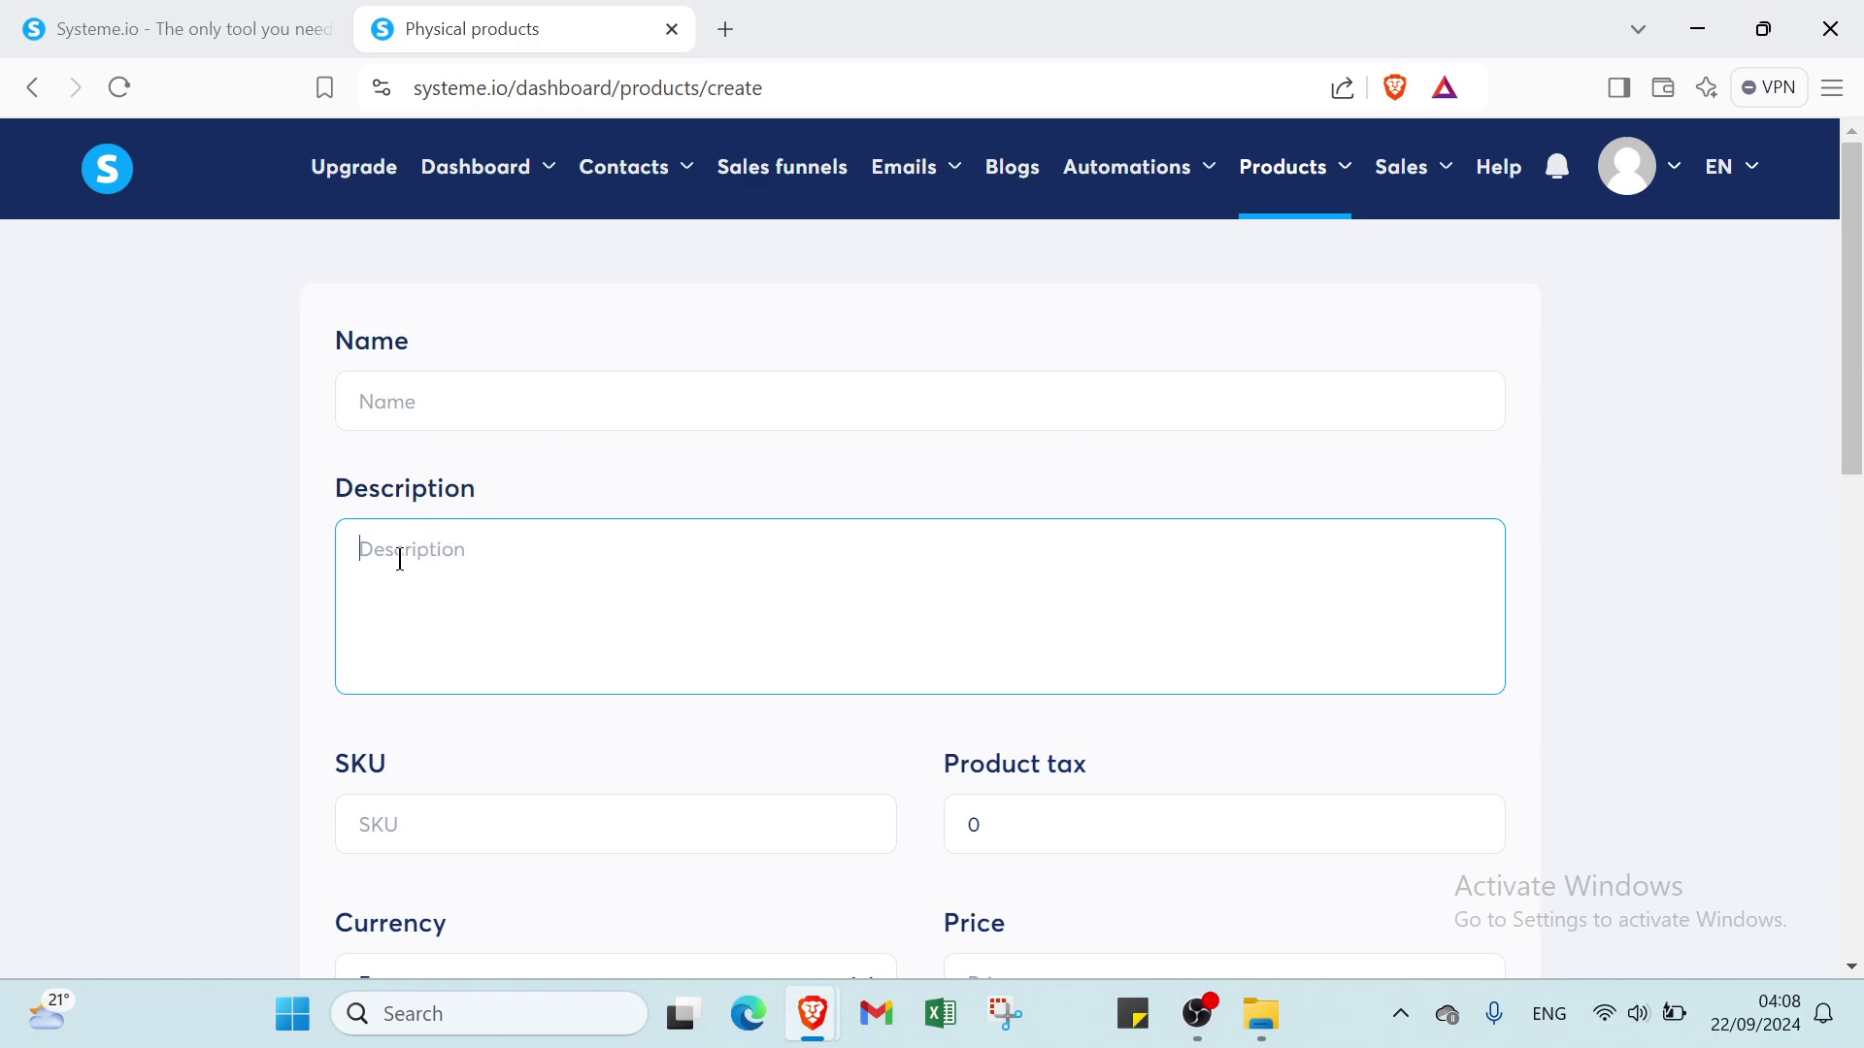
Step: Keep Euro as the currency and tick 'Limit stock for this product'
{"action": "scroll", "coordinate": [495, 654], "scroll_direction": "down", "scroll_amount": 3}
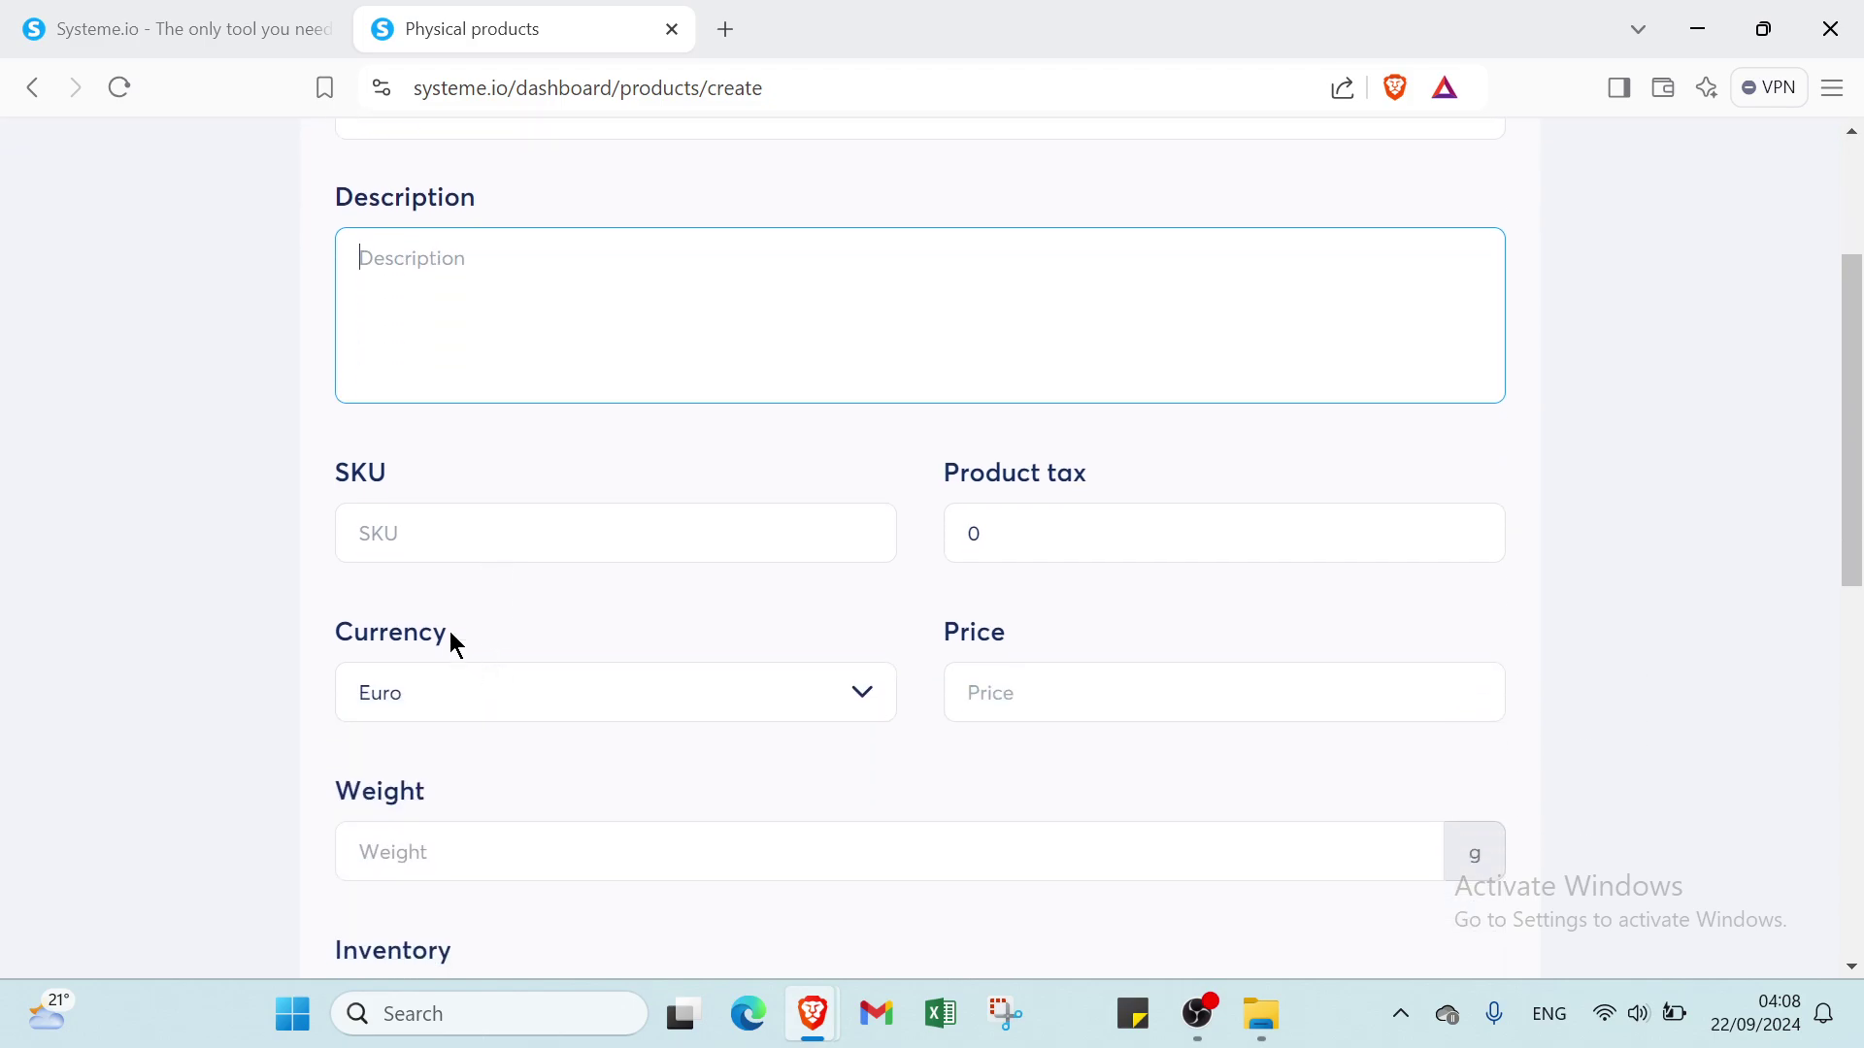
{"action": "left_click", "coordinate": [477, 701]}
{"action": "left_click", "coordinate": [475, 697]}
{"action": "left_click", "coordinate": [474, 696]}
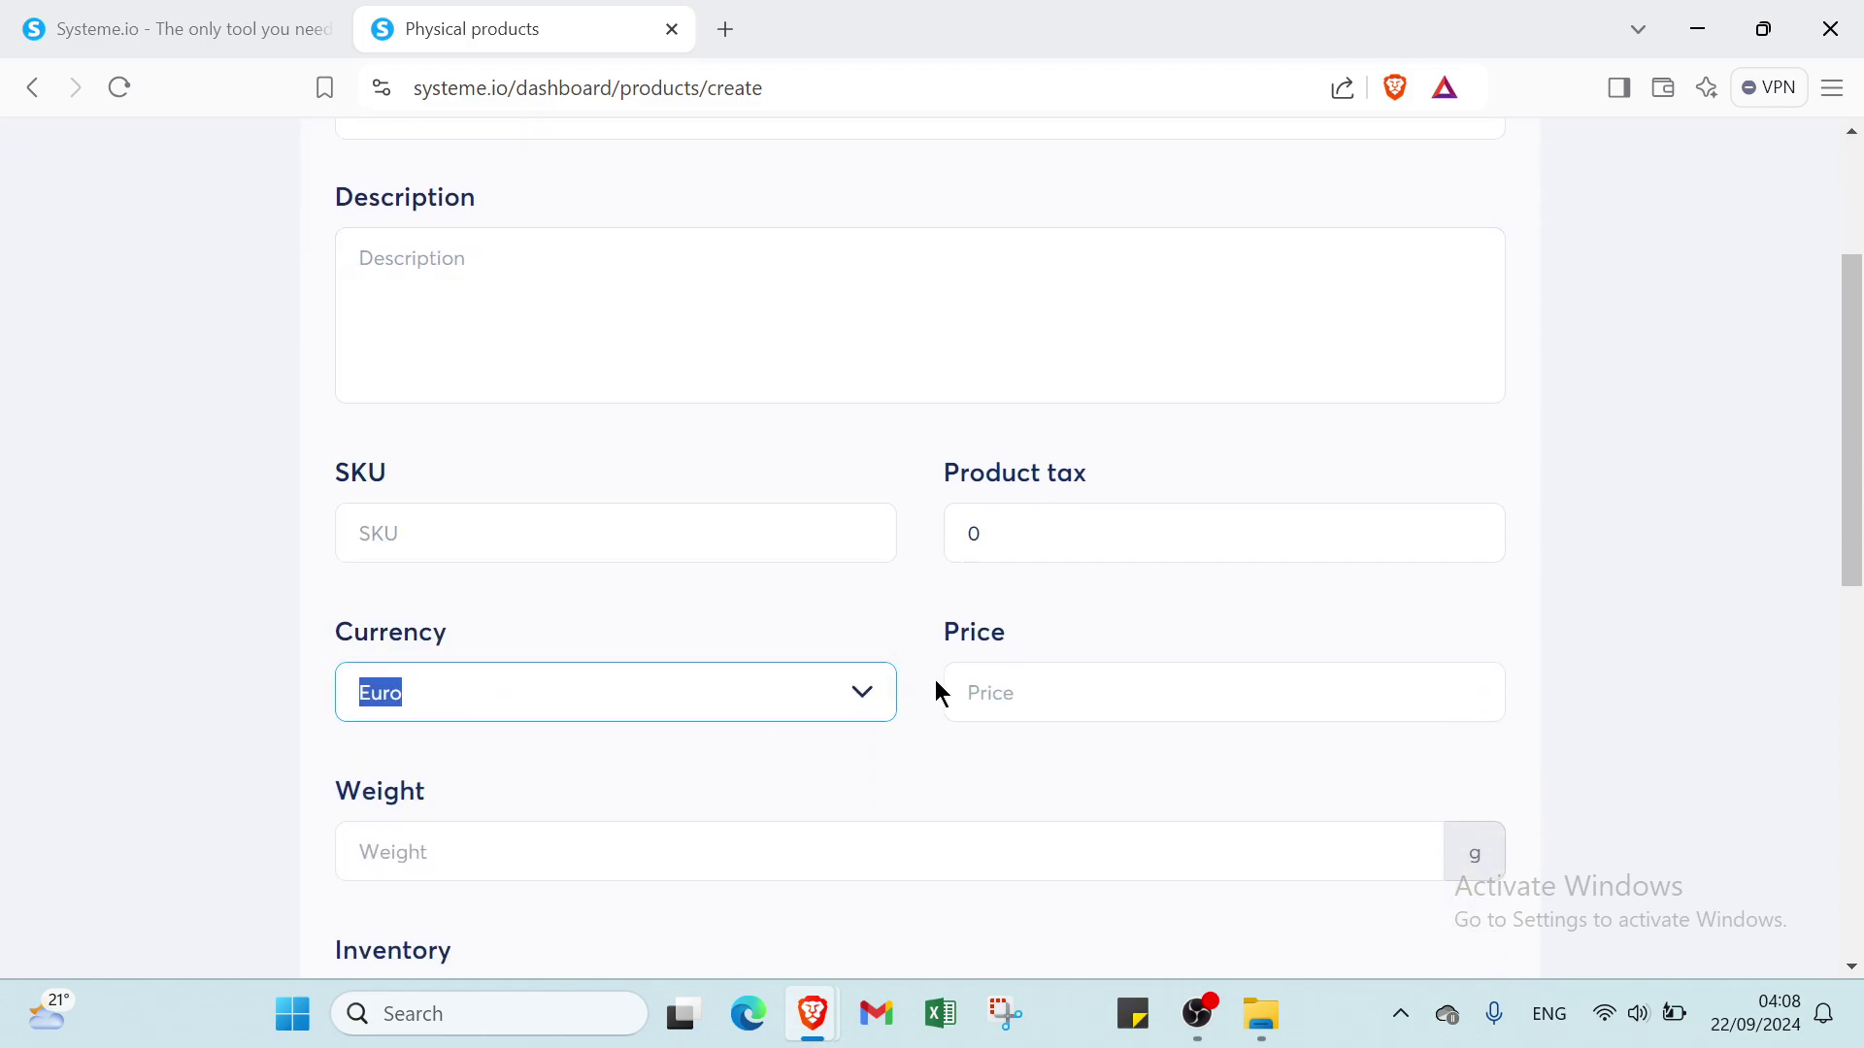
{"action": "scroll", "coordinate": [610, 690], "scroll_direction": "down", "scroll_amount": 4}
{"action": "left_click", "coordinate": [447, 469]}
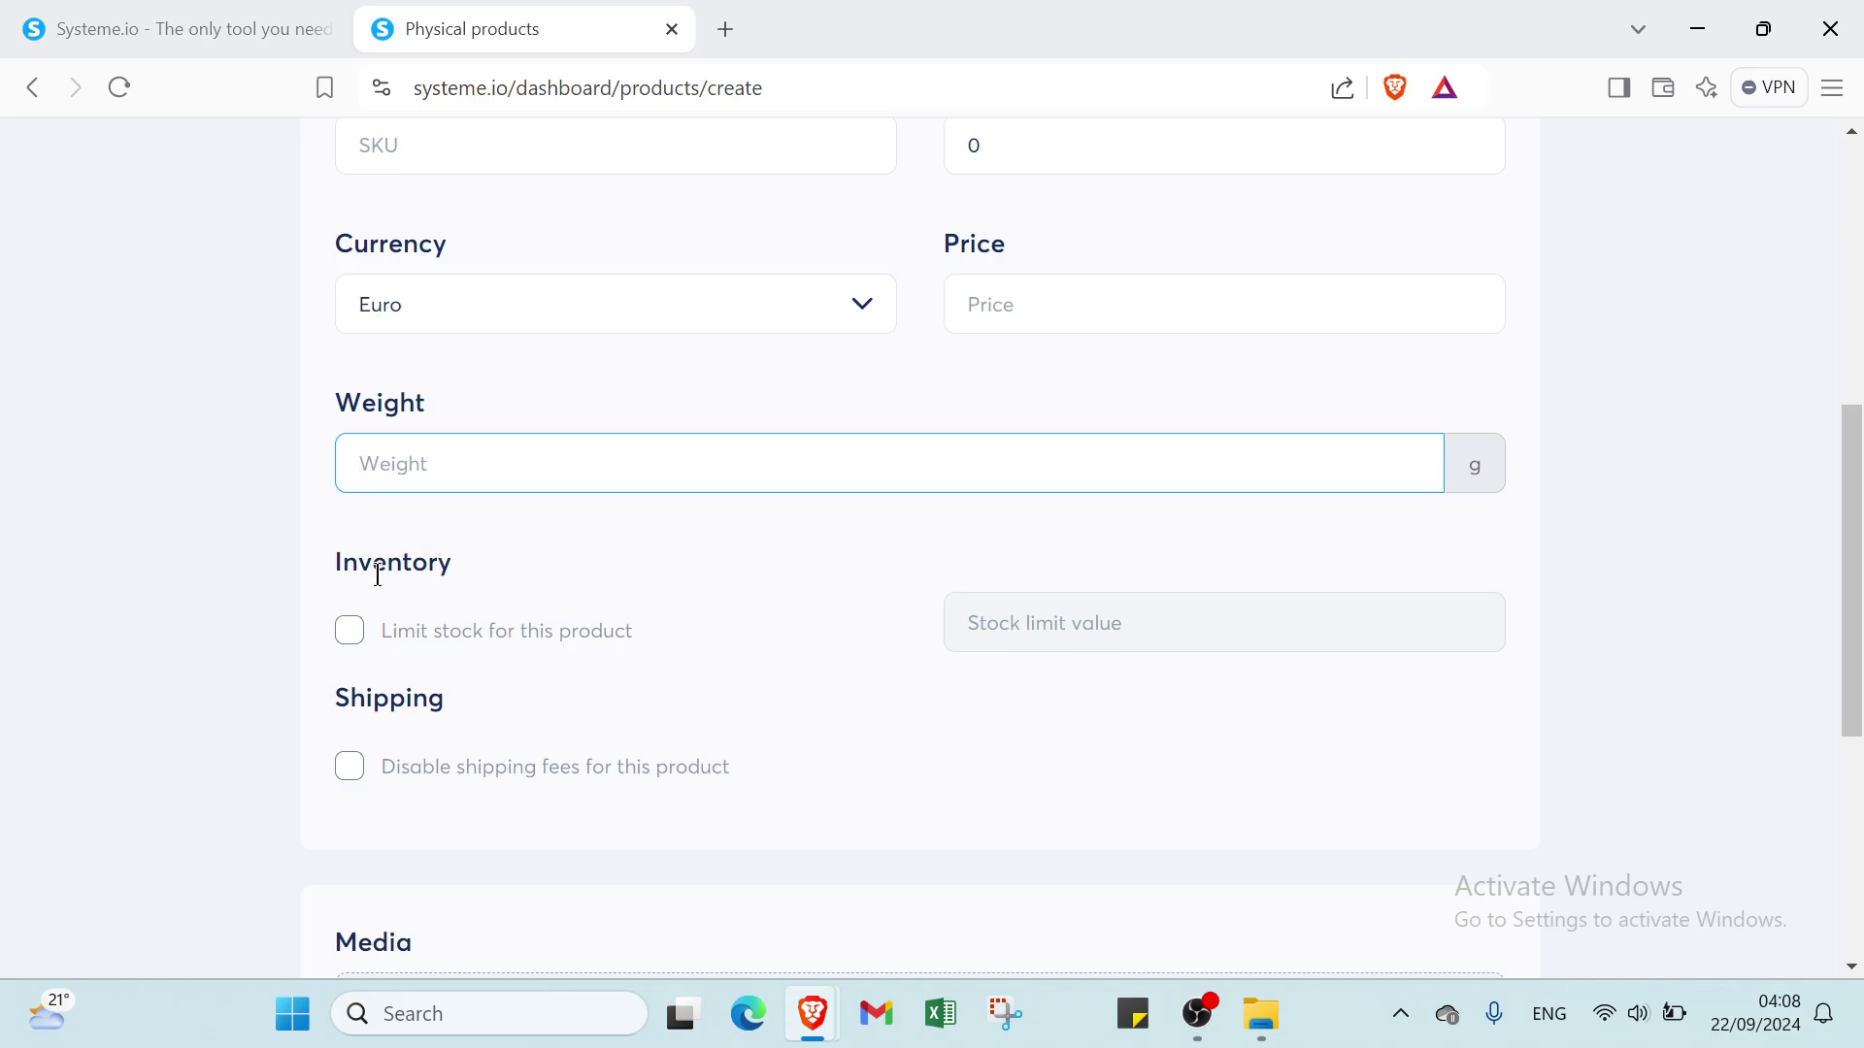
{"action": "left_click", "coordinate": [427, 656]}
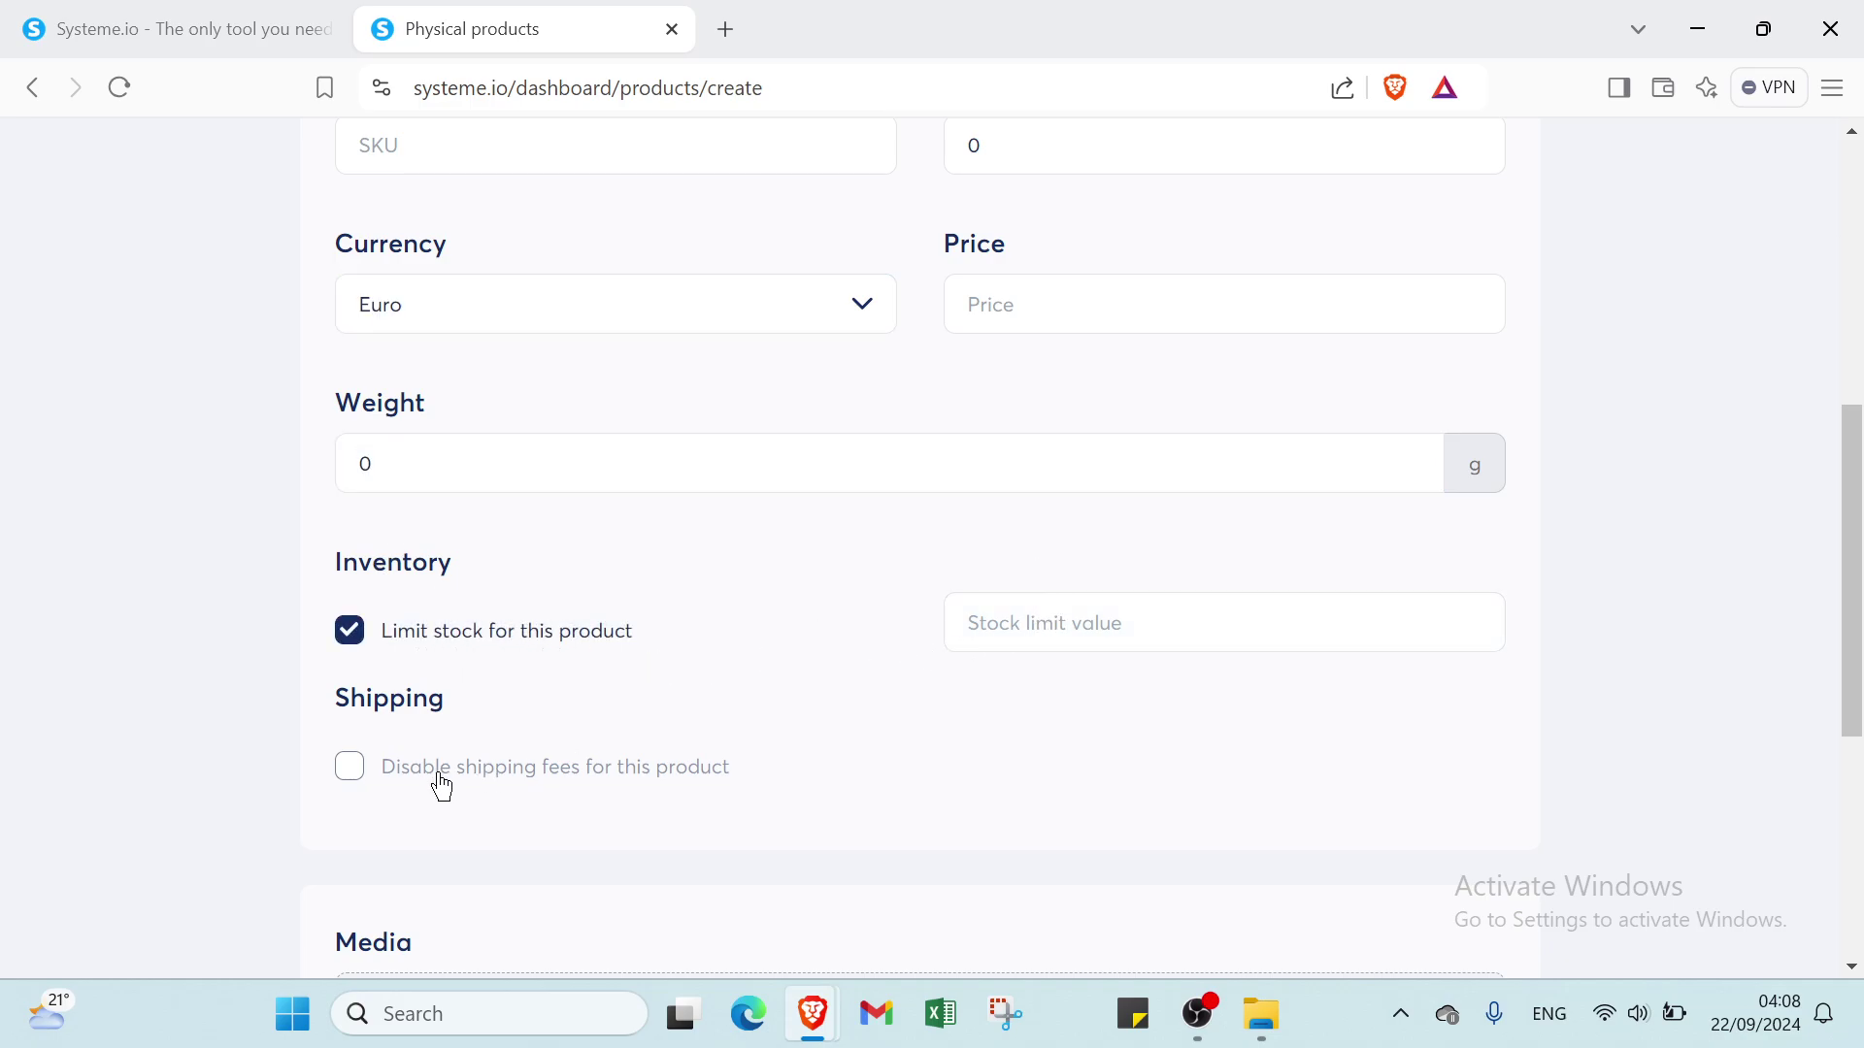
{"action": "scroll", "coordinate": [434, 783], "scroll_direction": "down", "scroll_amount": 1}
{"action": "scroll", "coordinate": [407, 699], "scroll_direction": "down", "scroll_amount": 4}
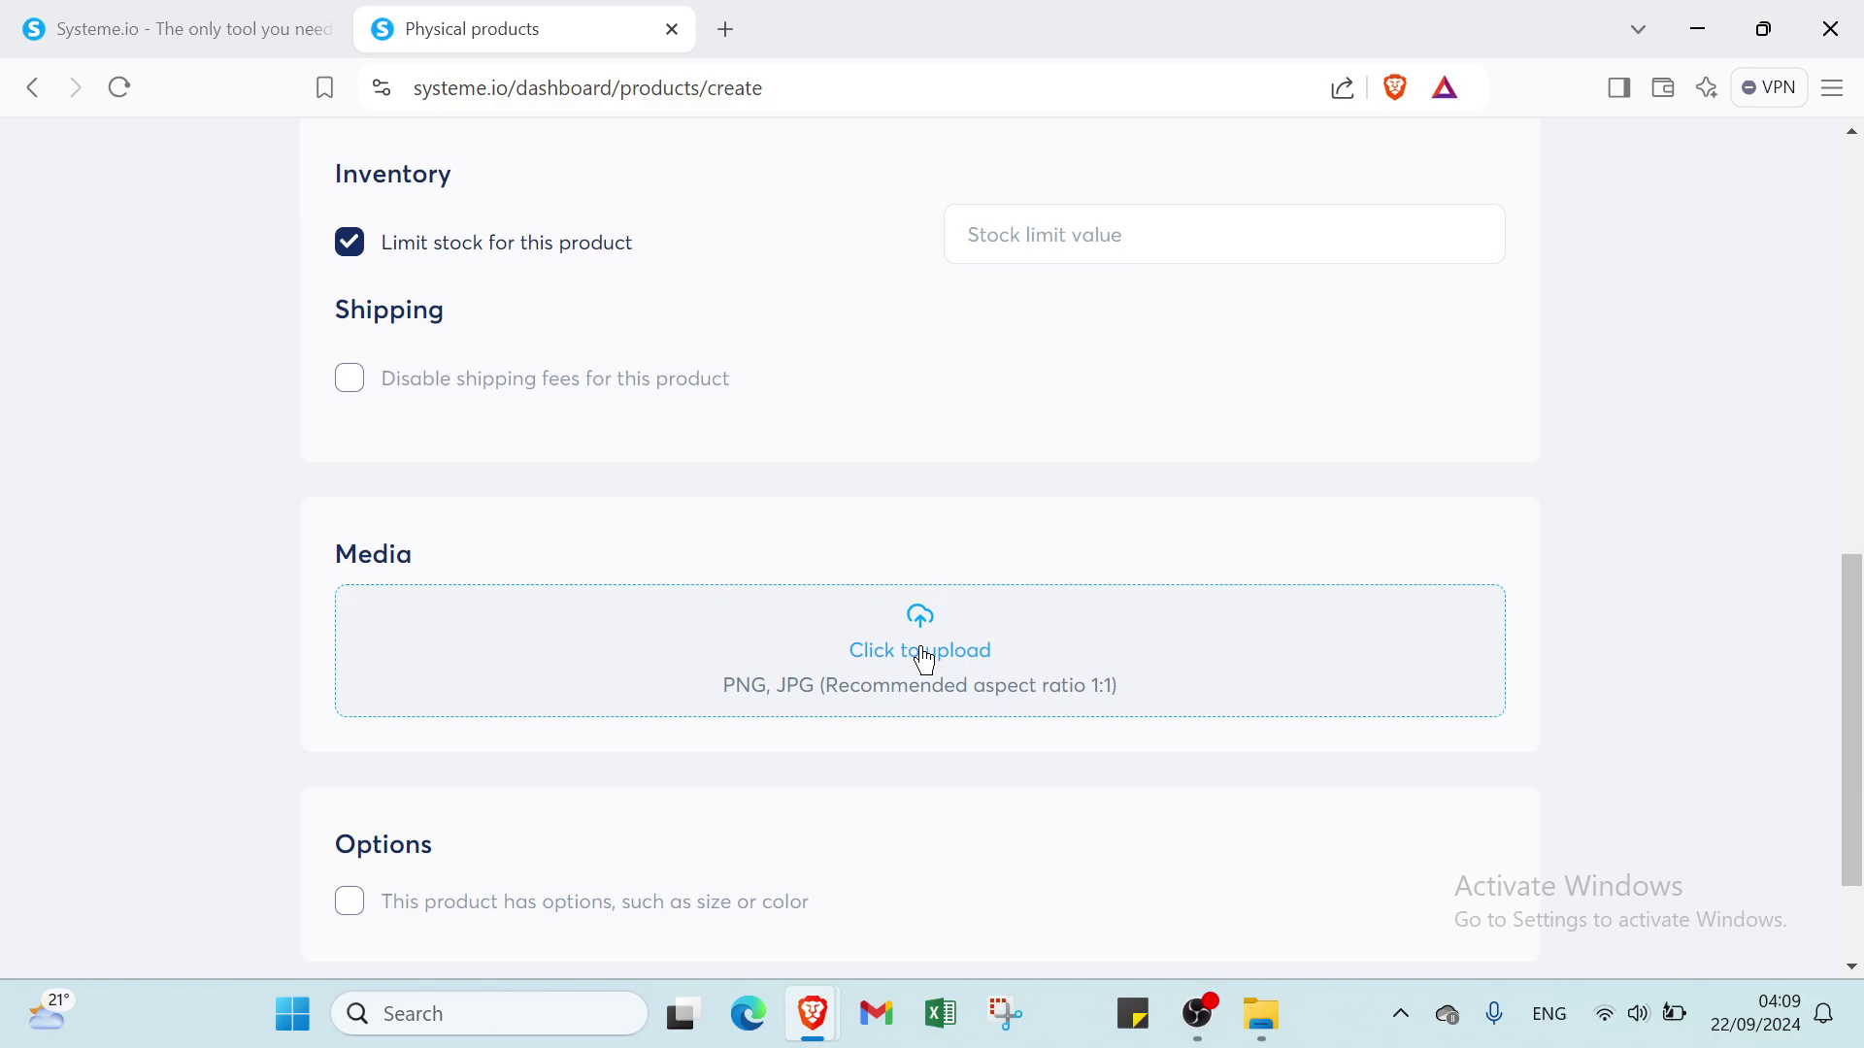
{"action": "scroll", "coordinate": [924, 660], "scroll_direction": "down", "scroll_amount": 2}
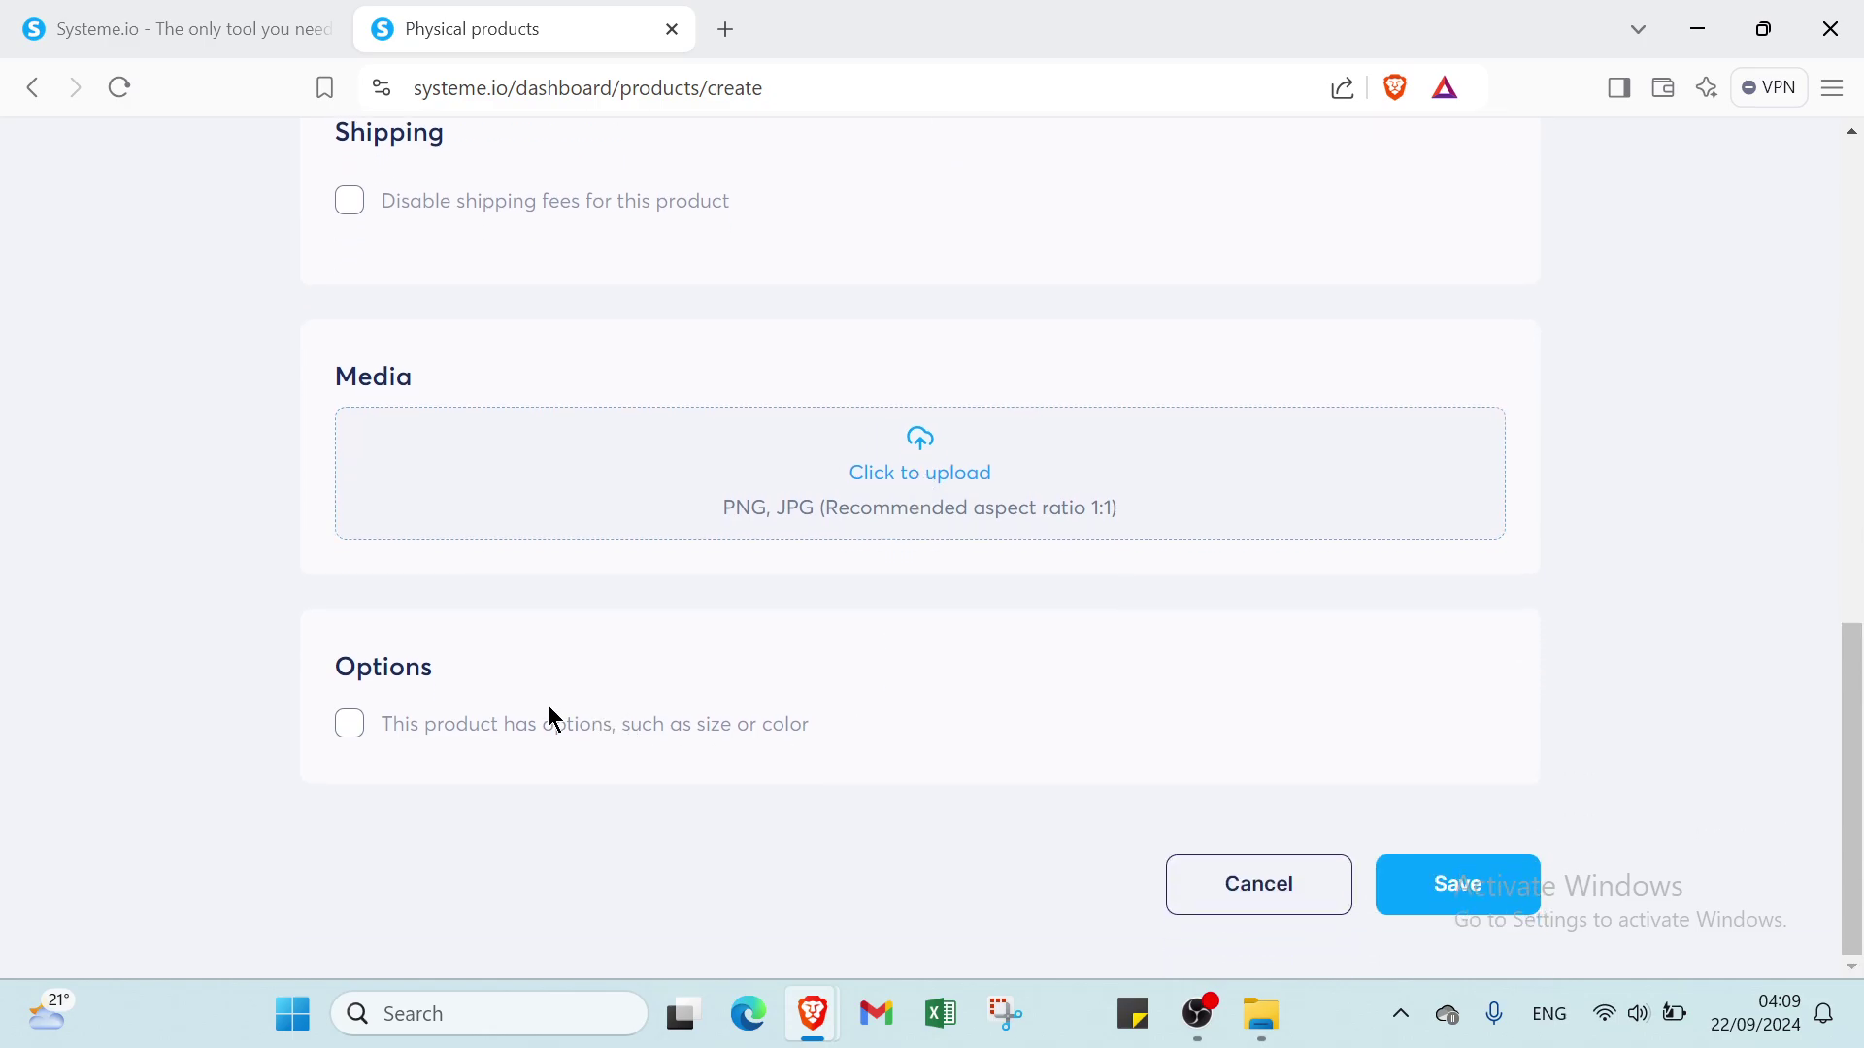
{"action": "scroll", "coordinate": [1223, 486], "scroll_direction": "up", "scroll_amount": 5}
{"action": "scroll", "coordinate": [1063, 257], "scroll_direction": "up", "scroll_amount": 5}
Step: Open a new course form, choose the brown theme, and close it unsaved
{"action": "scroll", "coordinate": [1063, 258], "scroll_direction": "up", "scroll_amount": 3}
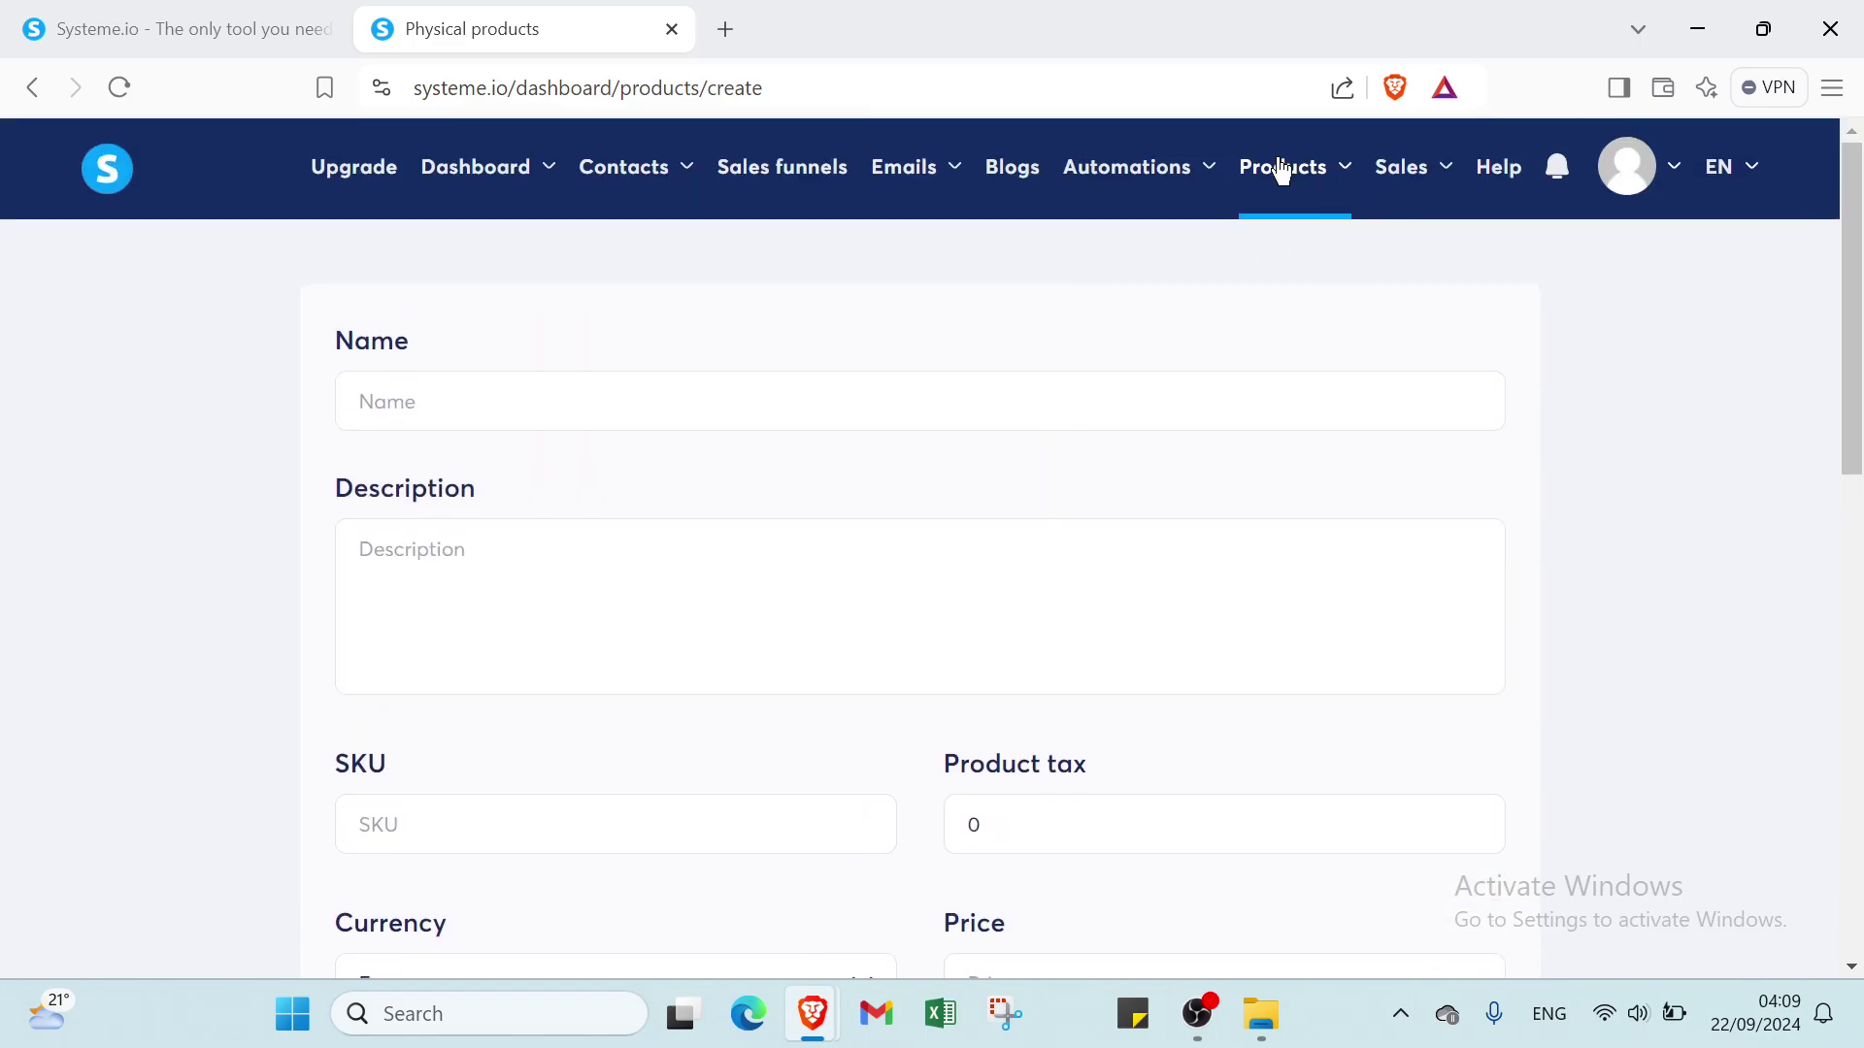
{"action": "mouse_move", "coordinate": [1281, 171]}
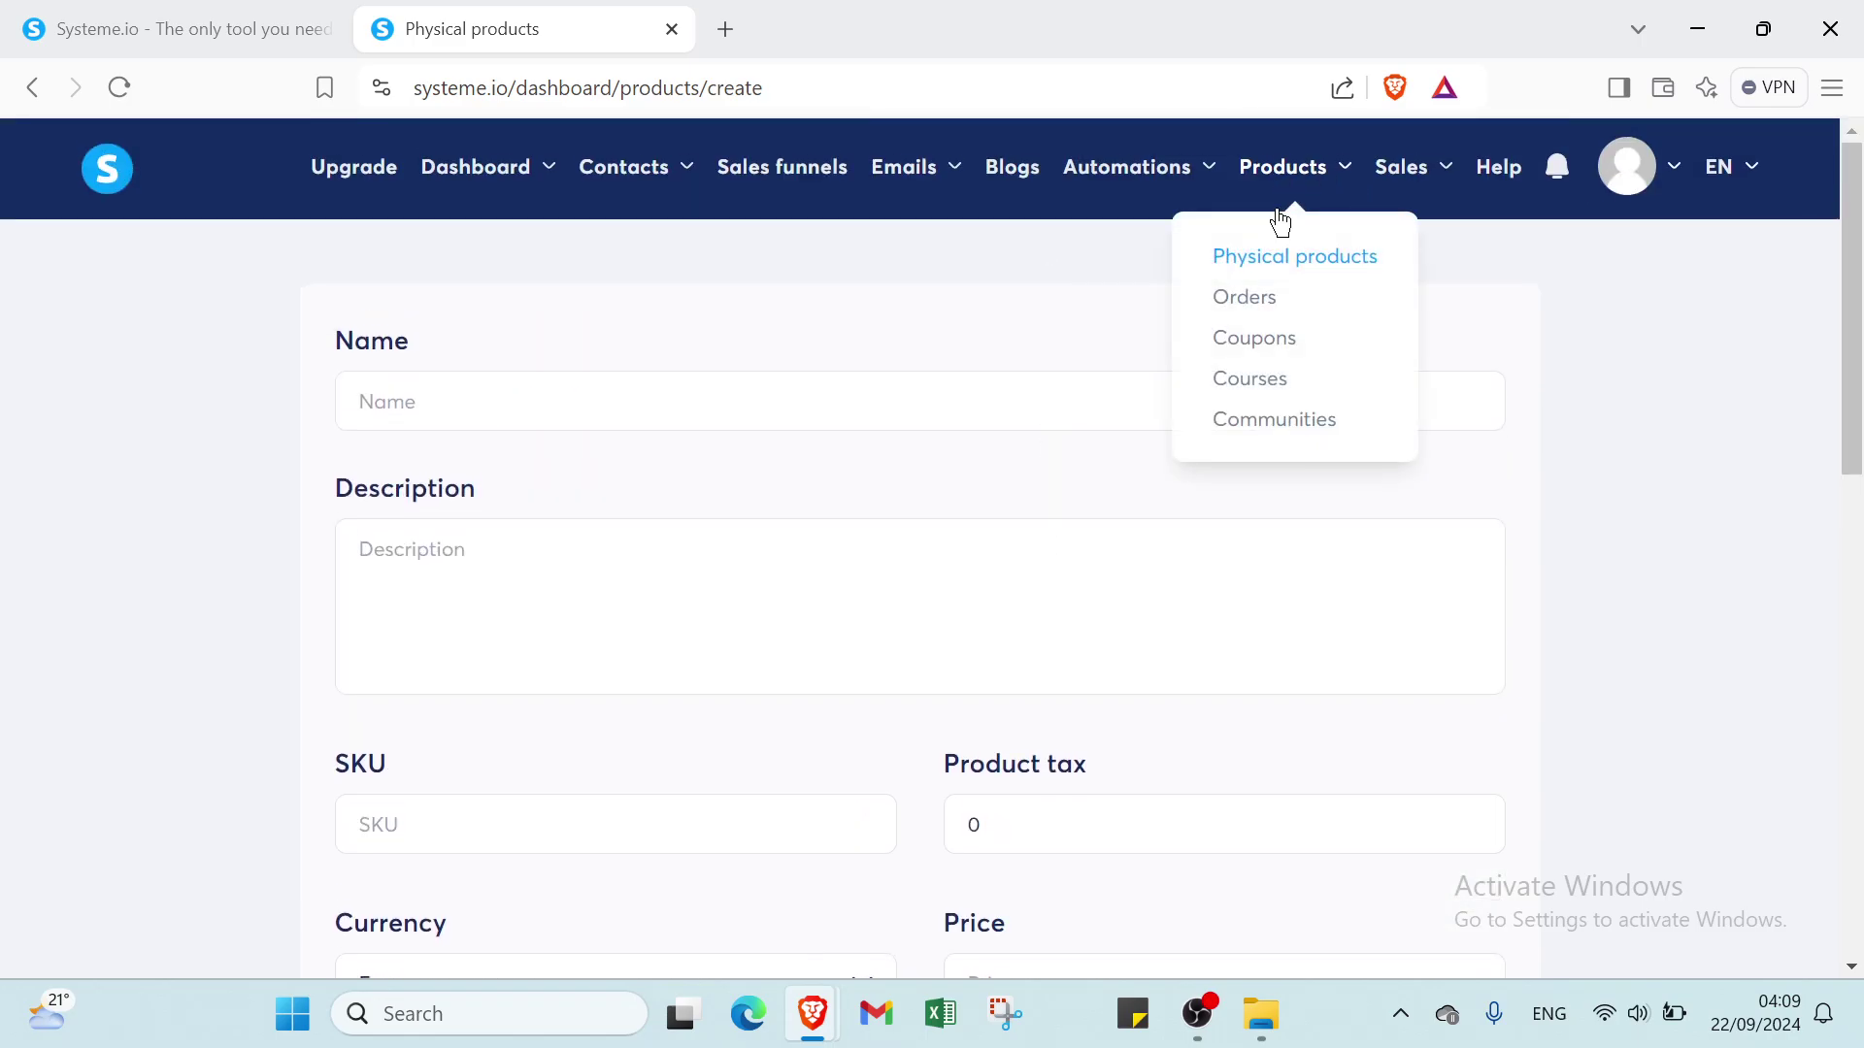
{"action": "left_click", "coordinate": [1277, 378]}
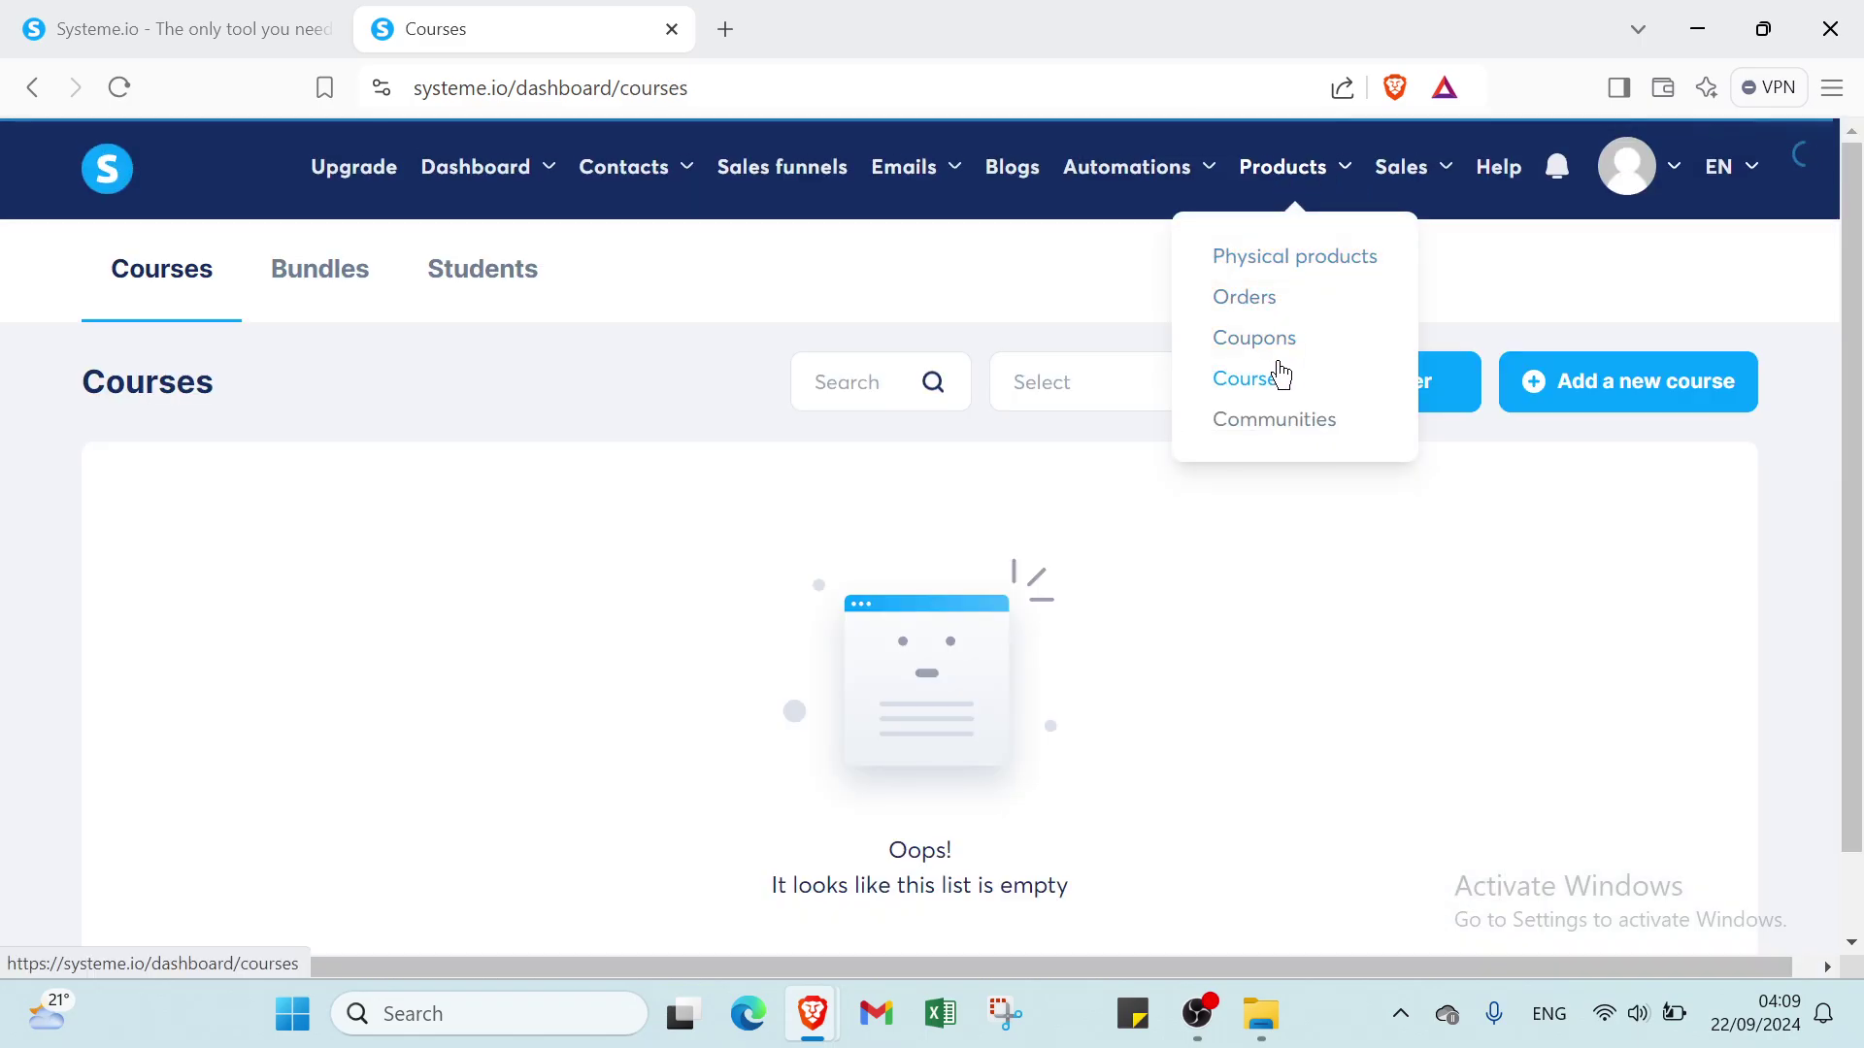
{"action": "left_click", "coordinate": [1585, 397]}
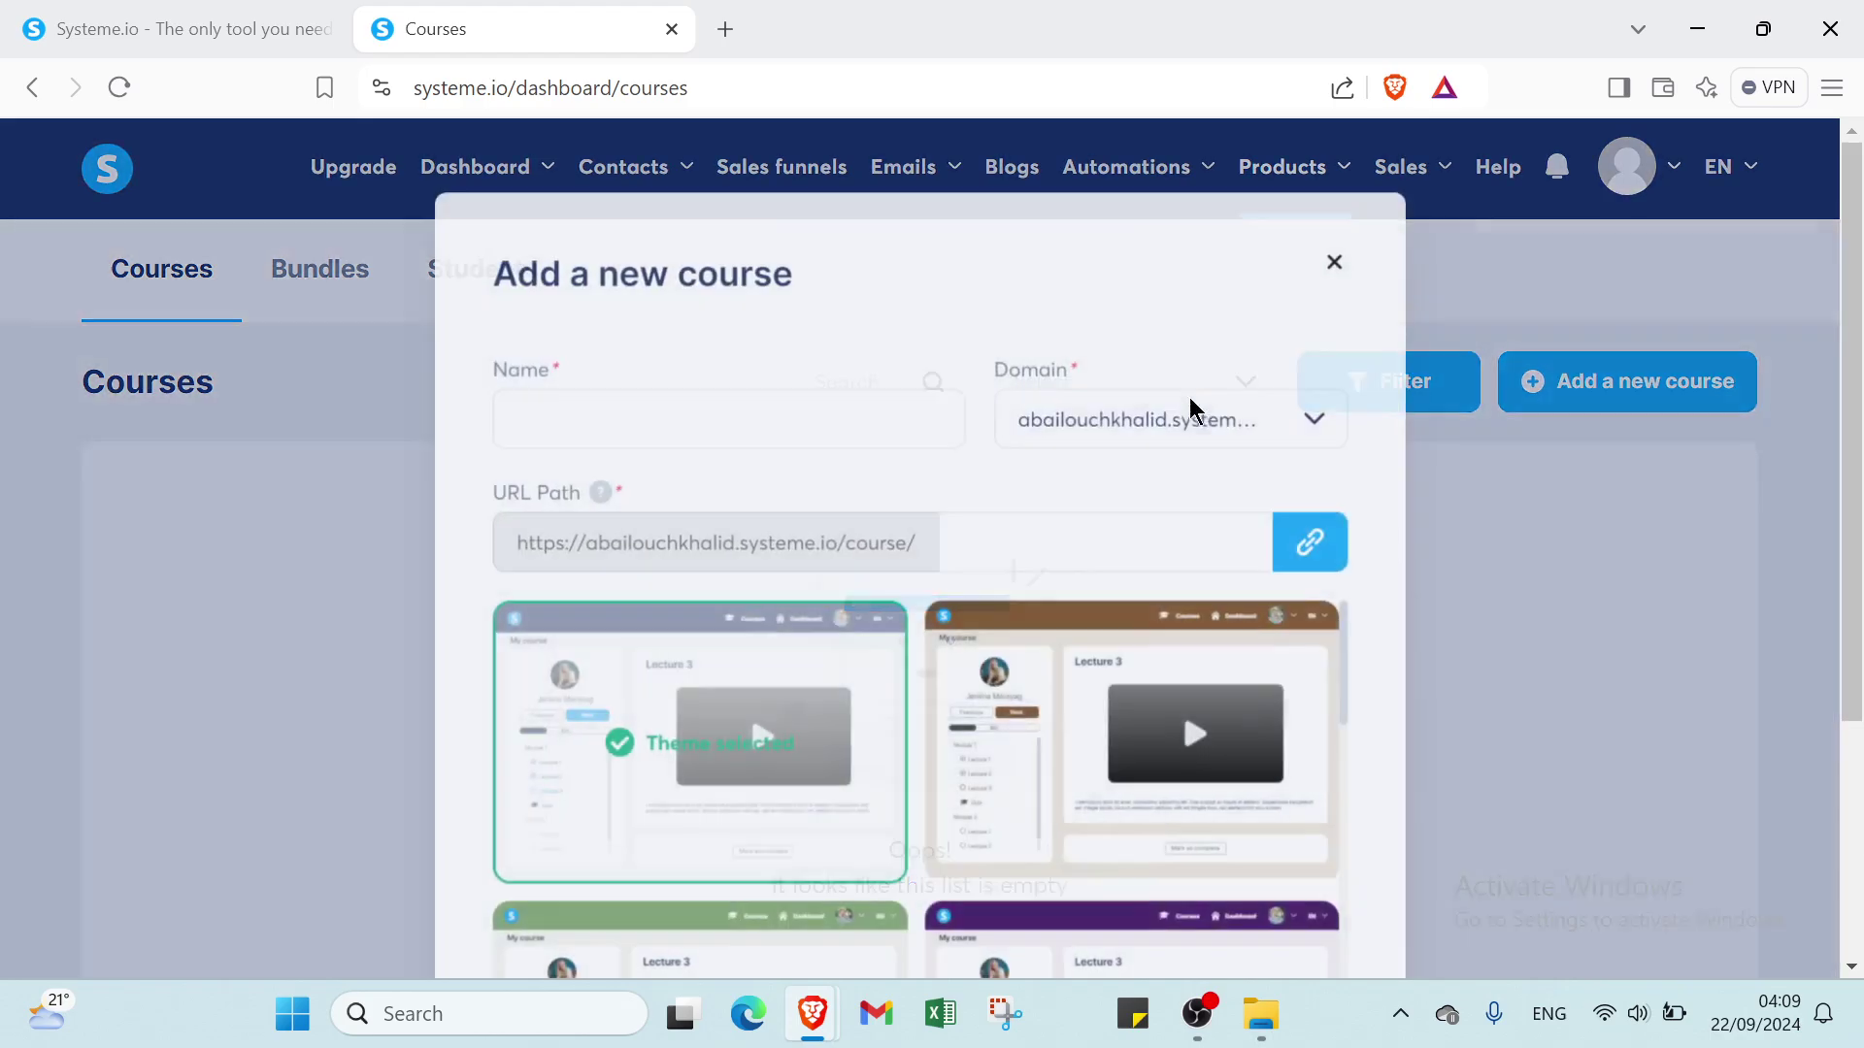
{"action": "scroll", "coordinate": [1142, 444], "scroll_direction": "down", "scroll_amount": 1}
{"action": "scroll", "coordinate": [1142, 445], "scroll_direction": "down", "scroll_amount": 3}
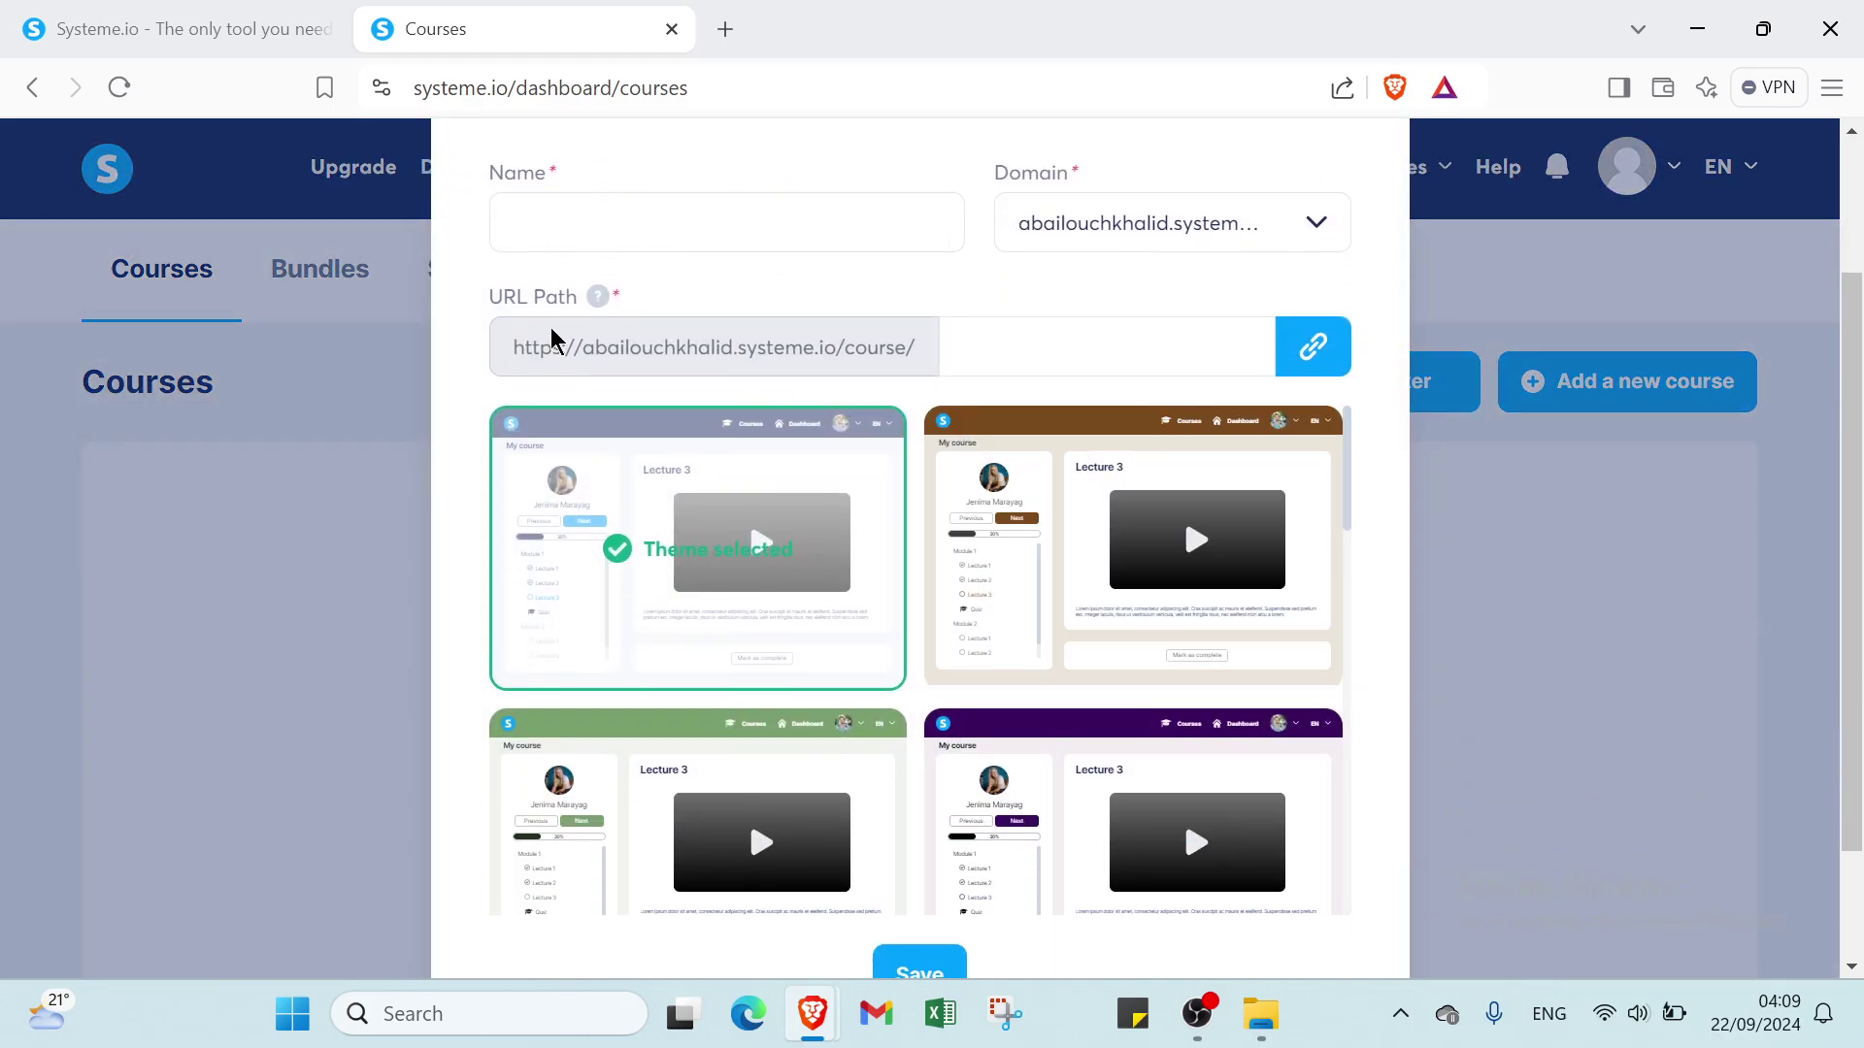
{"action": "left_click", "coordinate": [1003, 515]}
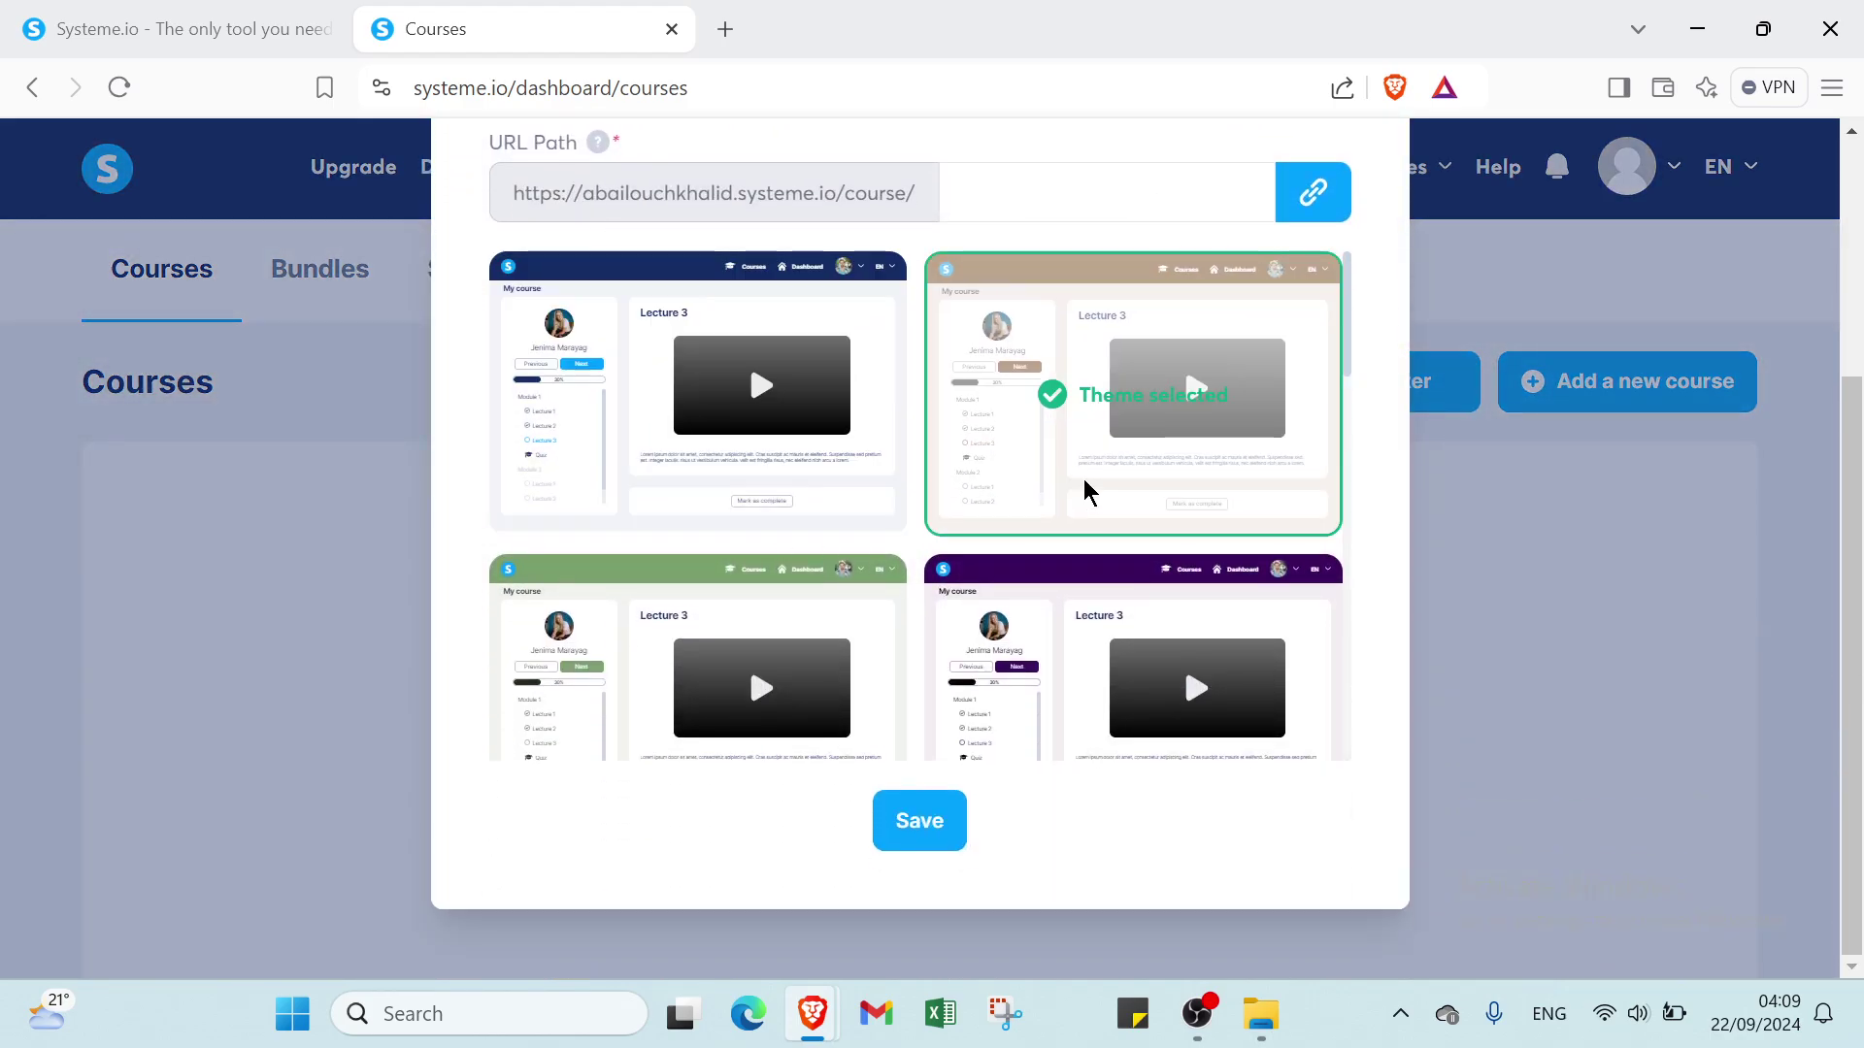
{"action": "scroll", "coordinate": [1069, 591], "scroll_direction": "down", "scroll_amount": 4}
{"action": "scroll", "coordinate": [950, 702], "scroll_direction": "up", "scroll_amount": 6}
{"action": "left_click", "coordinate": [1335, 263]}
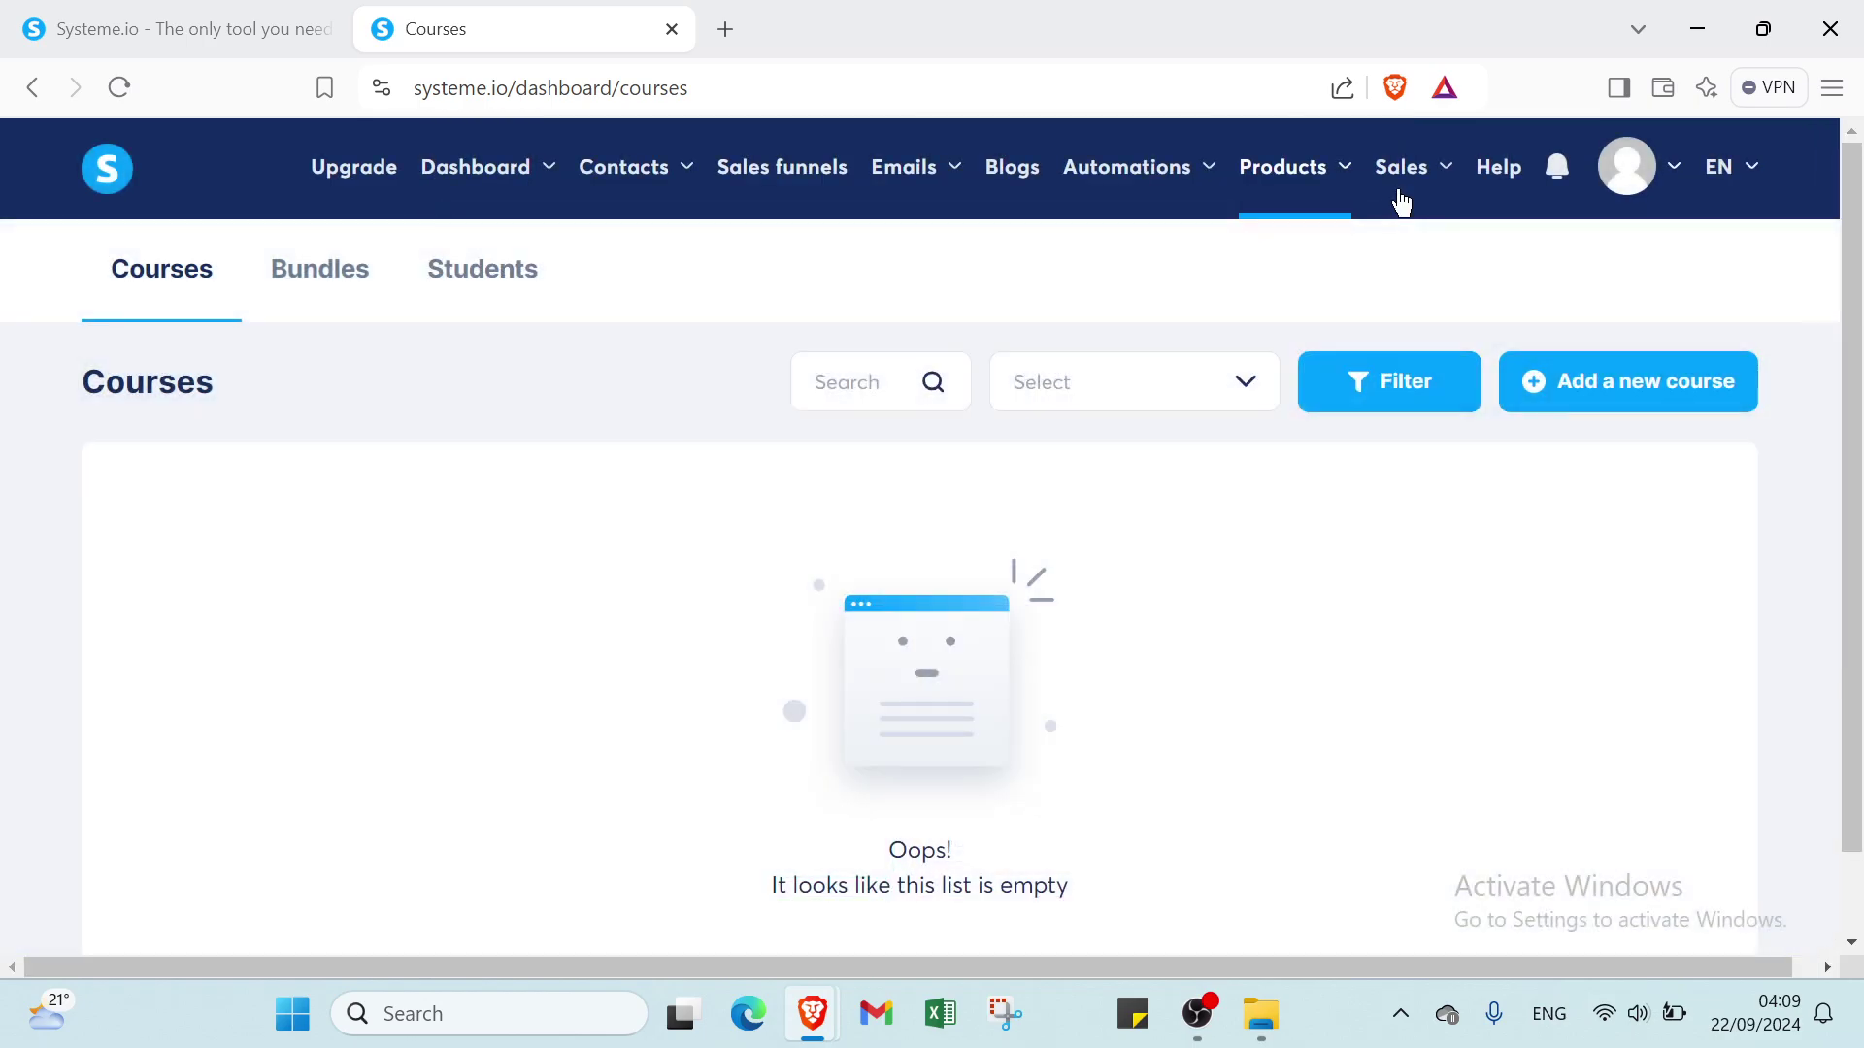
Step: Open the Communities create form, view its Name field, and close it unsaved
{"action": "mouse_move", "coordinate": [1314, 195]}
{"action": "left_click", "coordinate": [1253, 419]}
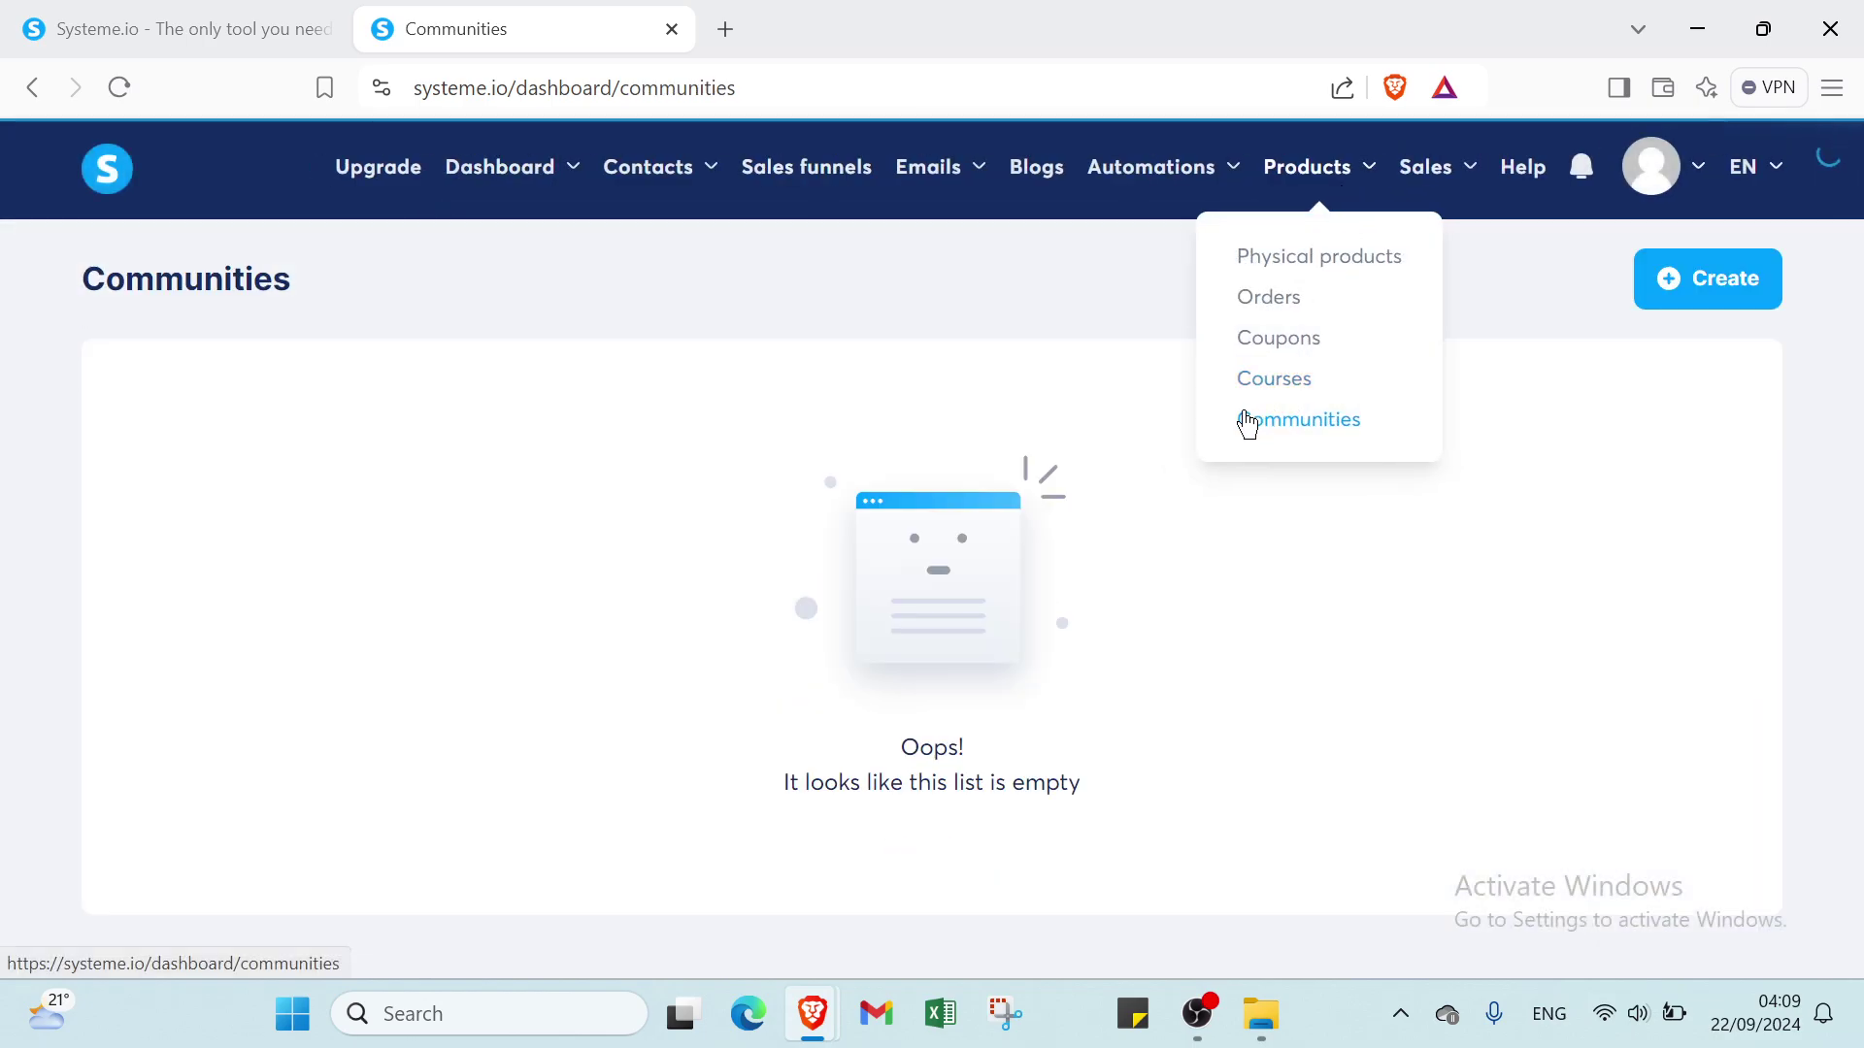
{"action": "left_click", "coordinate": [1678, 283]}
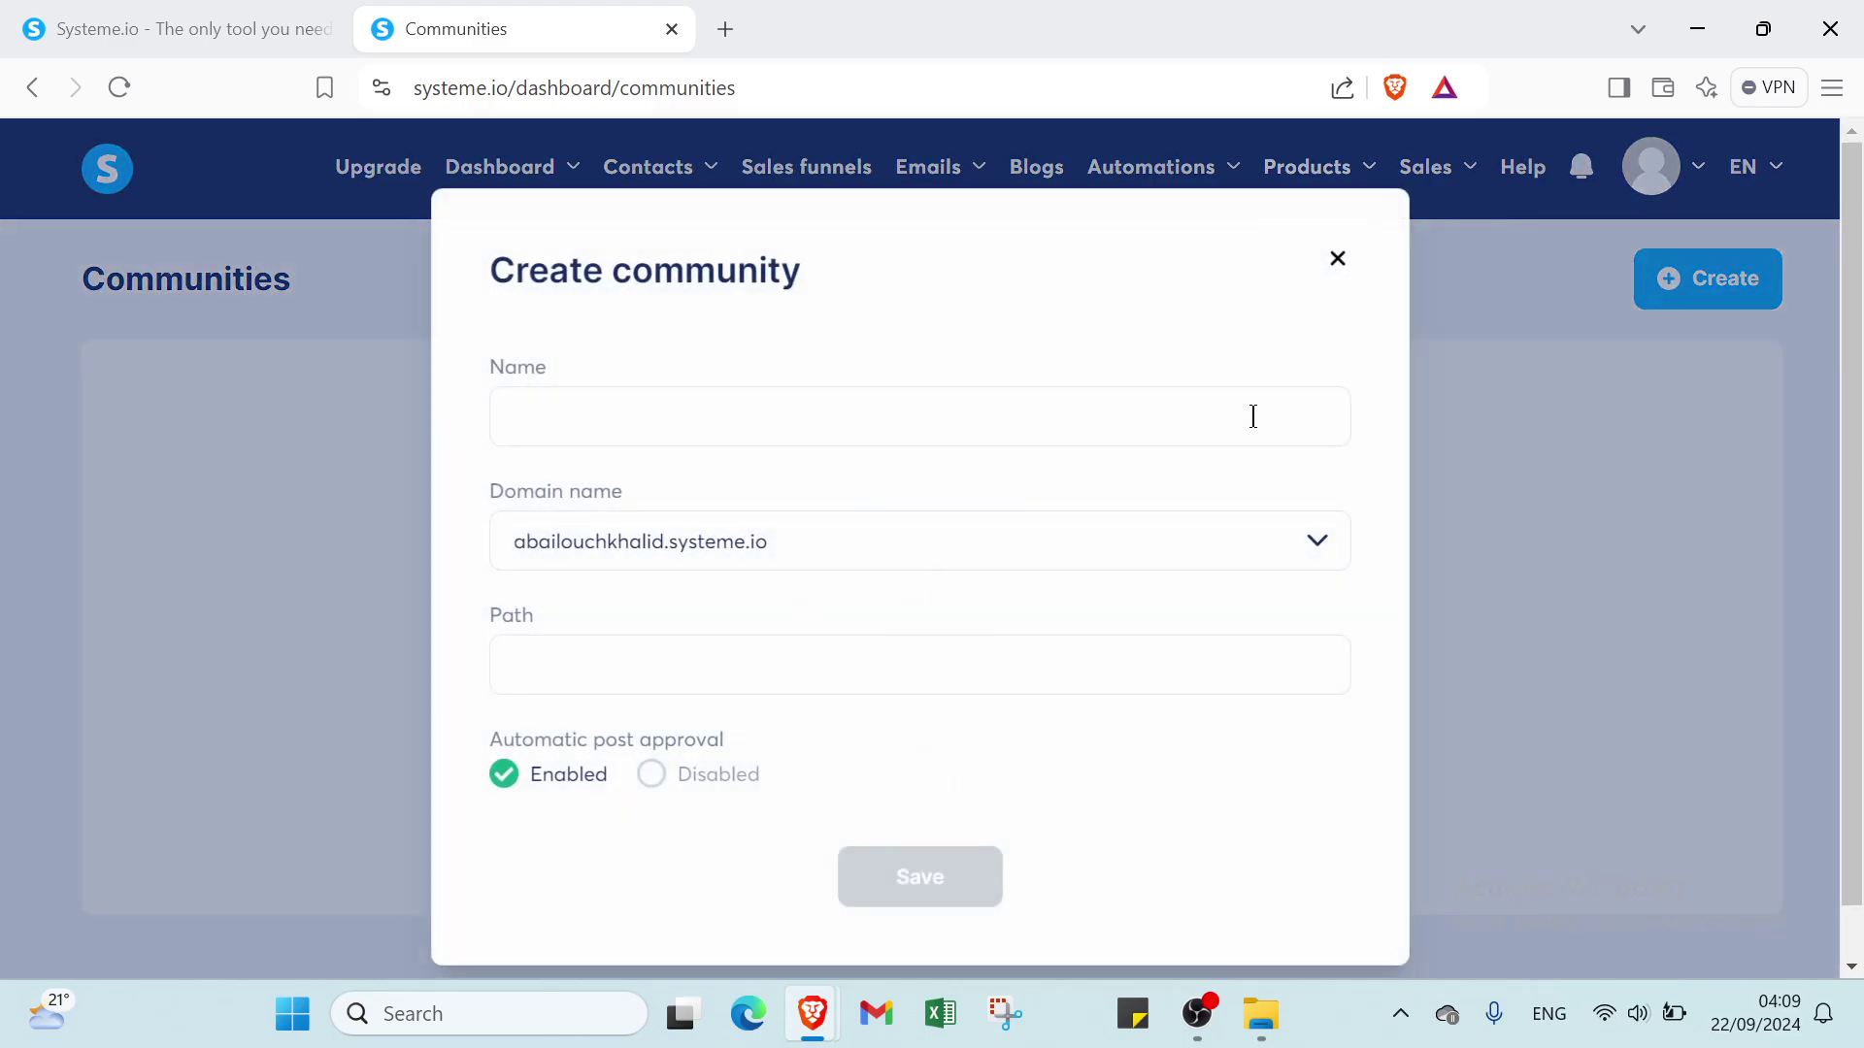
{"action": "left_click", "coordinate": [865, 416]}
{"action": "scroll", "coordinate": [684, 582], "scroll_direction": "down", "scroll_amount": 1}
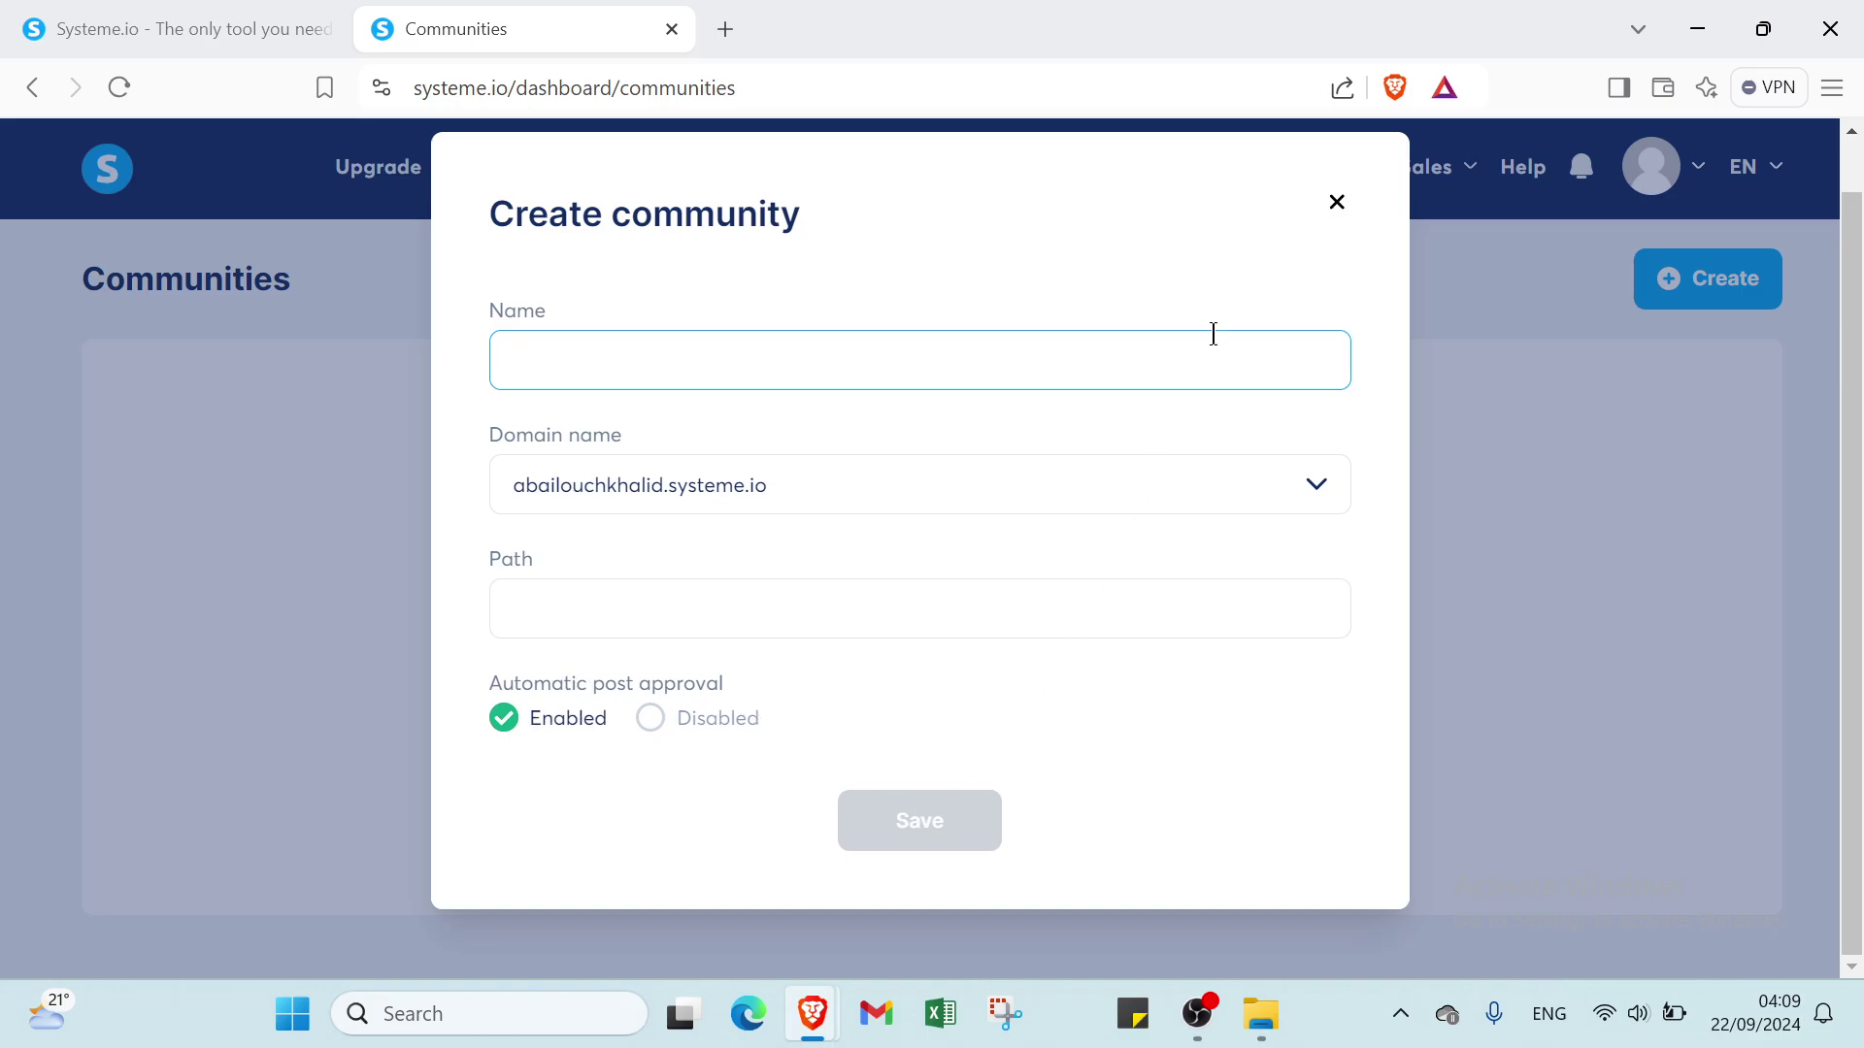
{"action": "left_click", "coordinate": [1335, 203]}
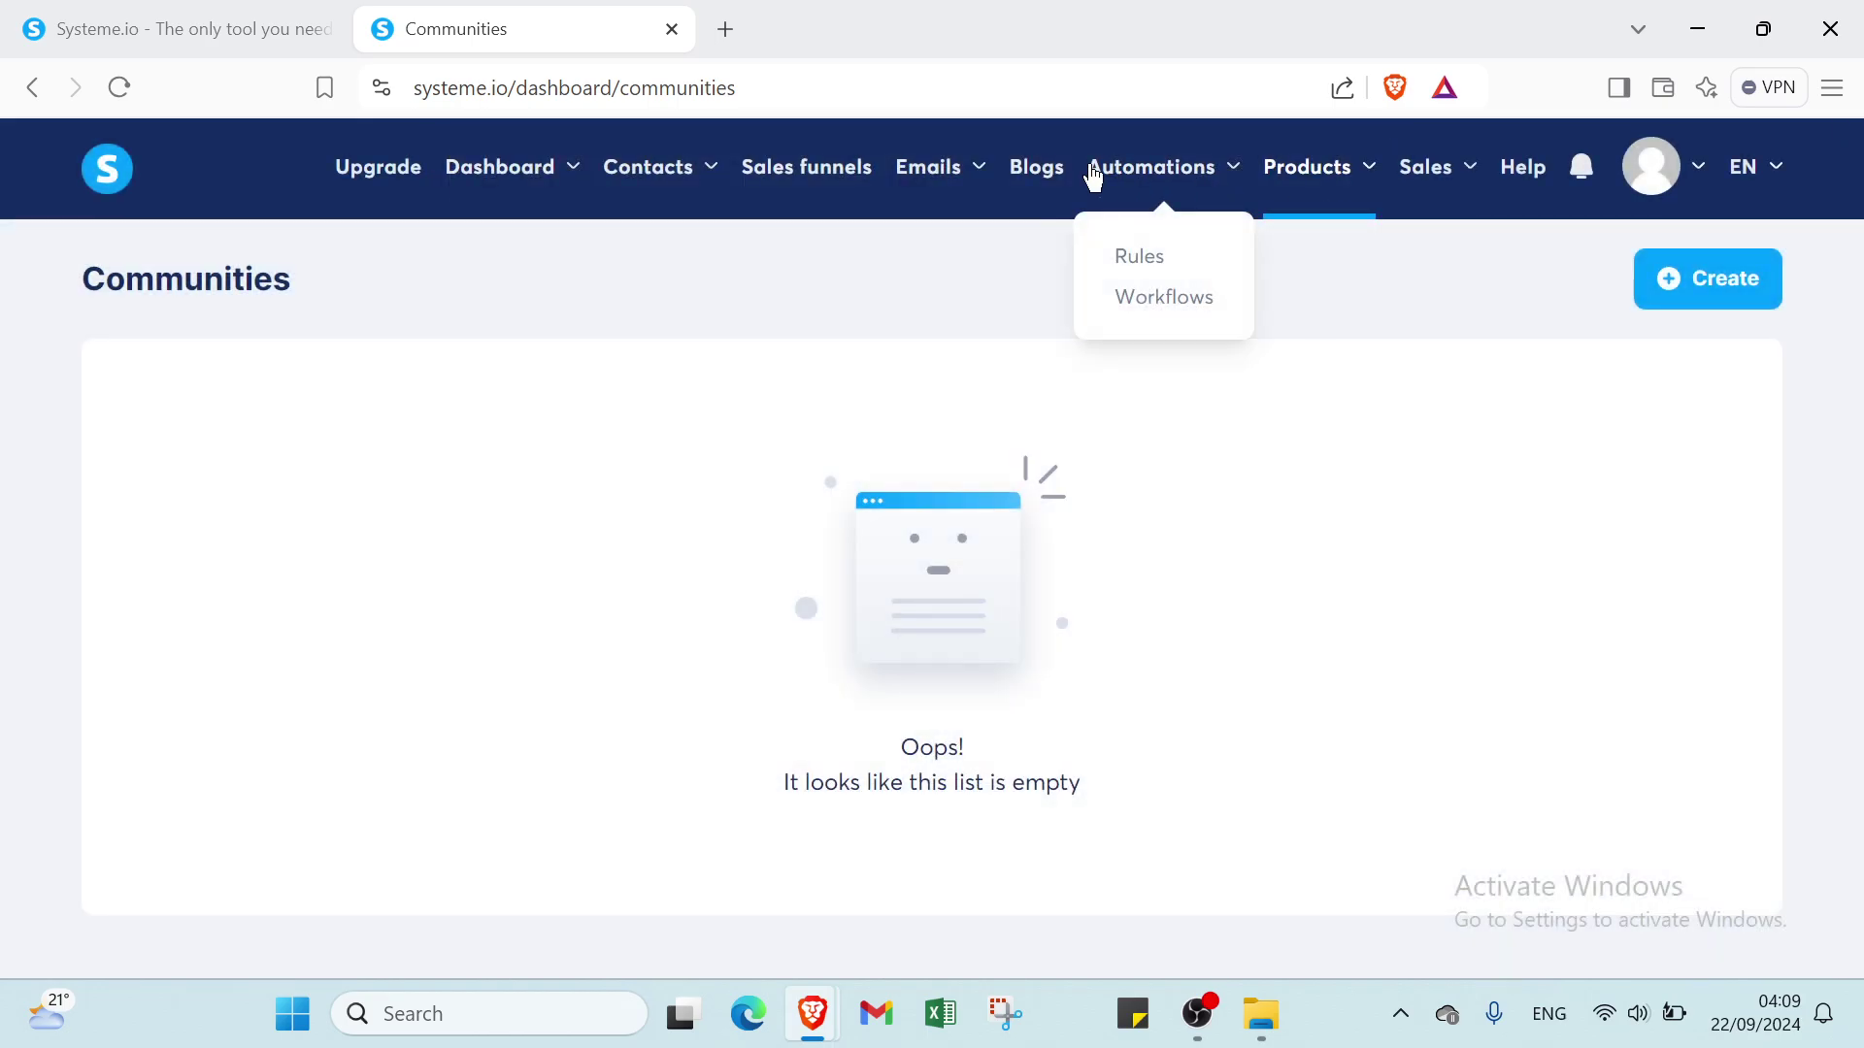
Step: Open the Create funnel form, review the goal cards, keep Euro currency, and close it unsaved
{"action": "left_click", "coordinate": [777, 162]}
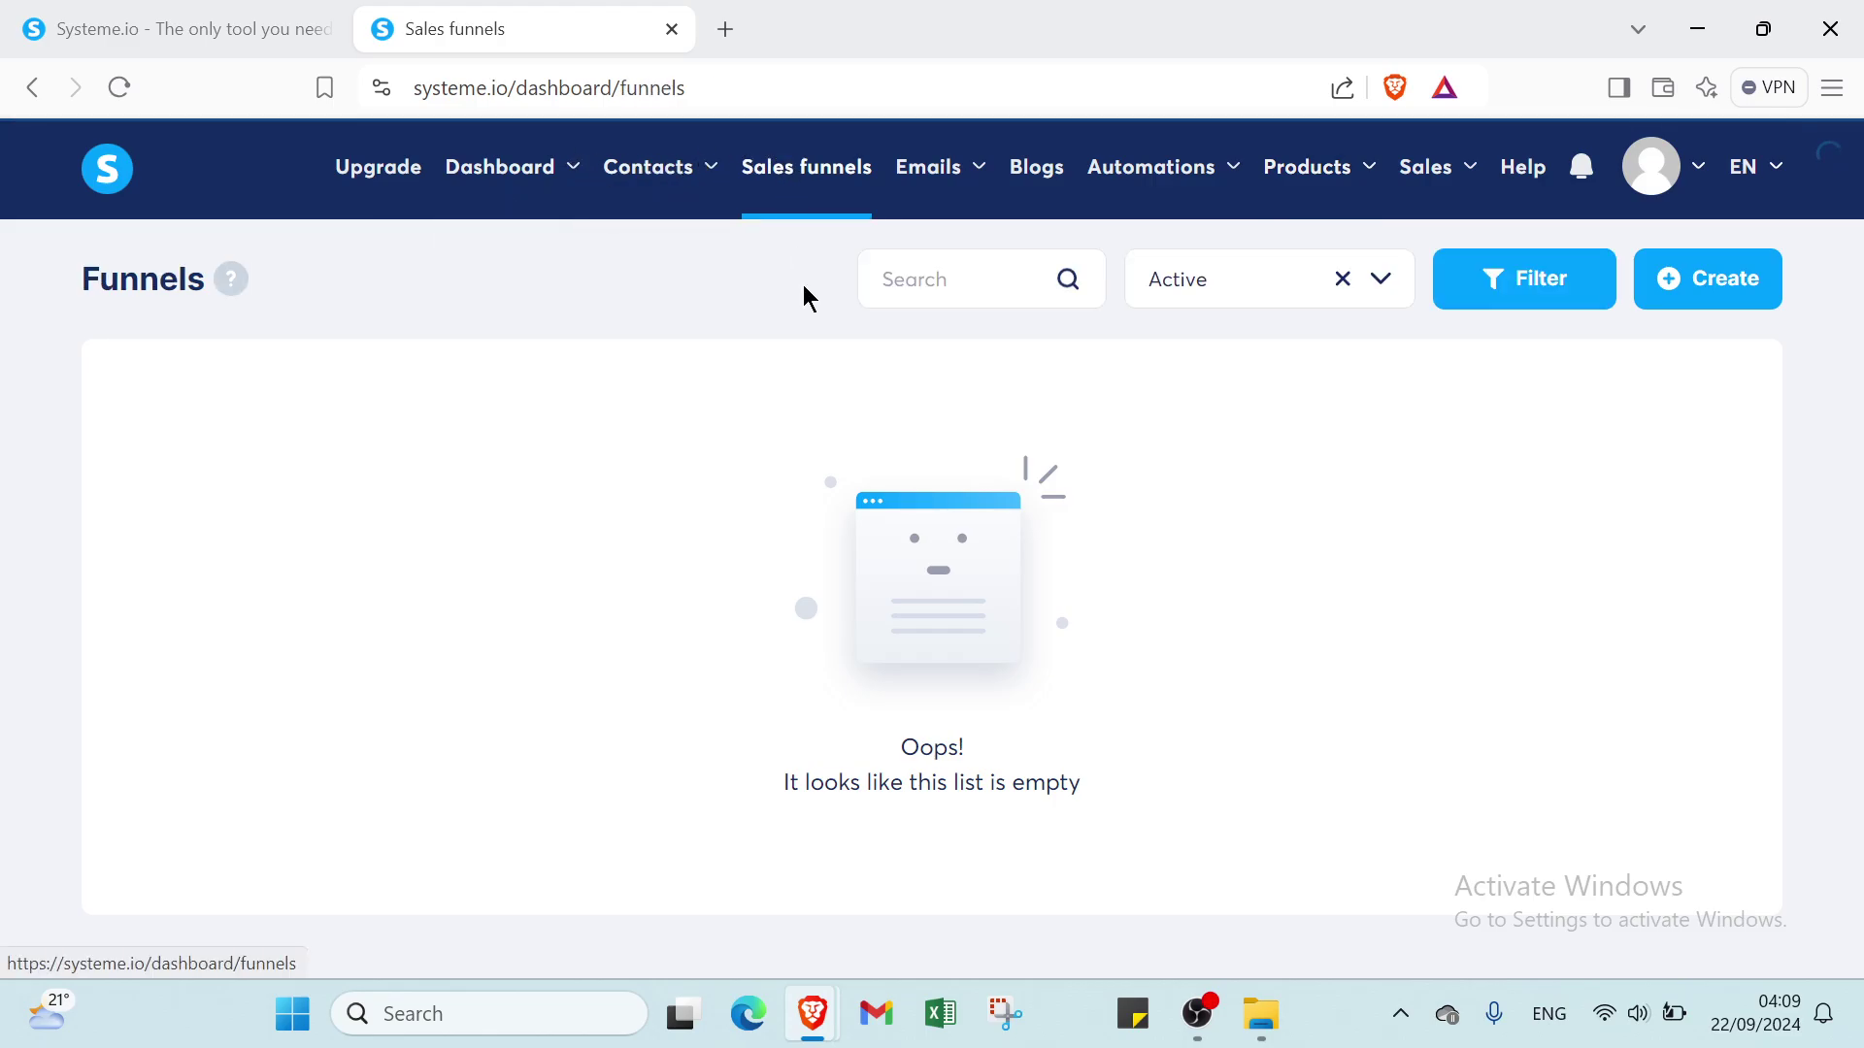
{"action": "left_click", "coordinate": [1670, 300]}
{"action": "left_click", "coordinate": [718, 406]}
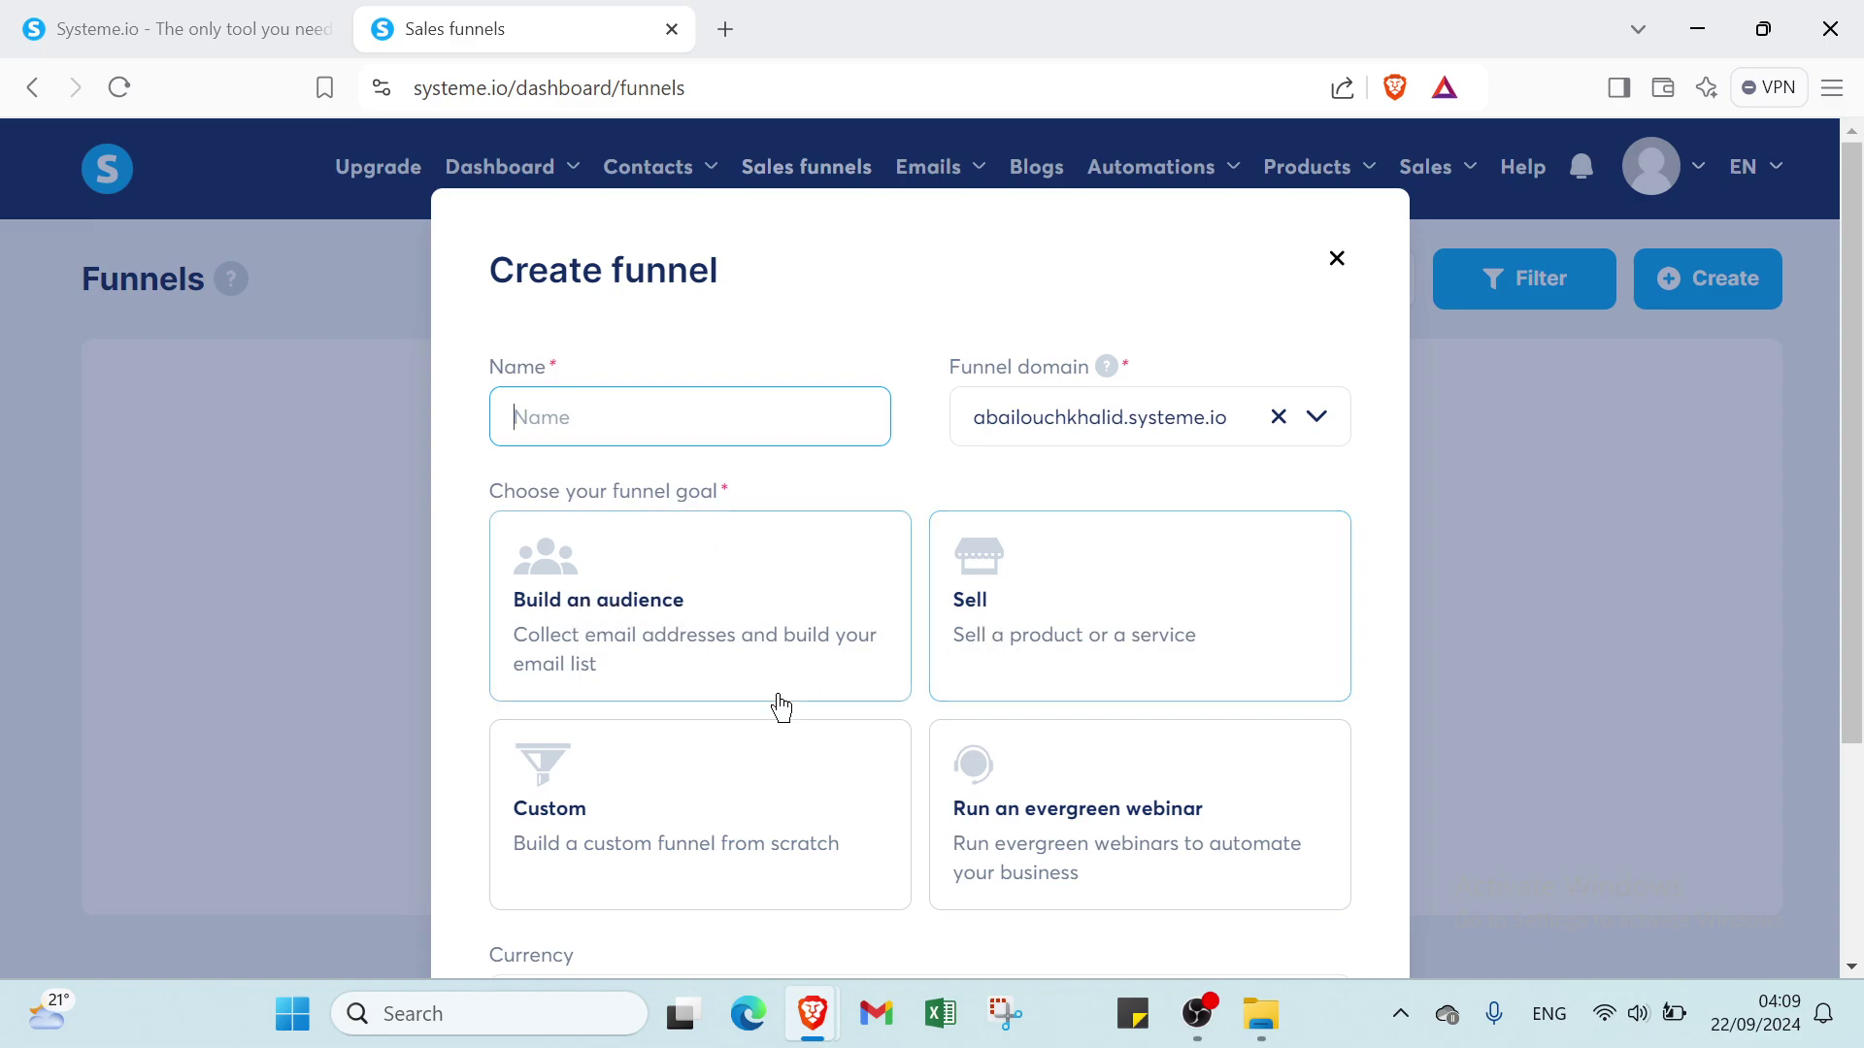
{"action": "scroll", "coordinate": [915, 757], "scroll_direction": "down", "scroll_amount": 3}
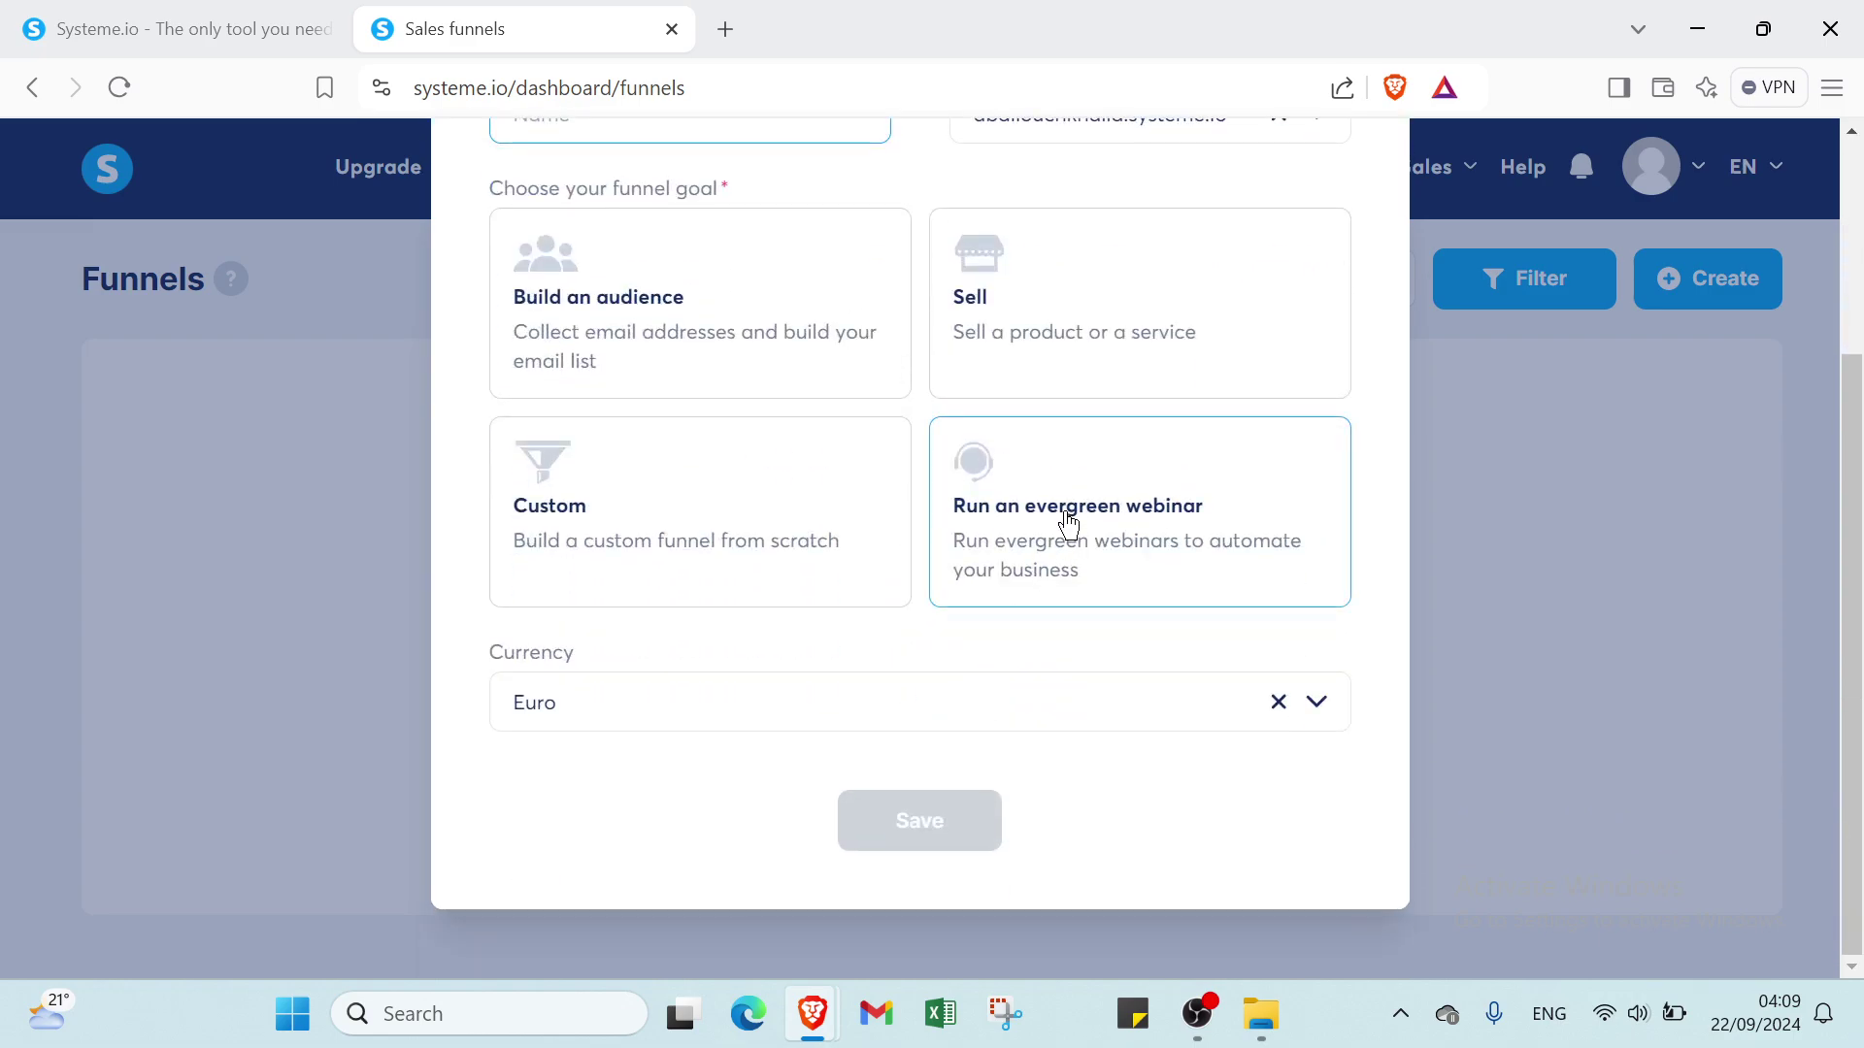
{"action": "left_click", "coordinate": [613, 714]}
{"action": "left_click", "coordinate": [1109, 737]}
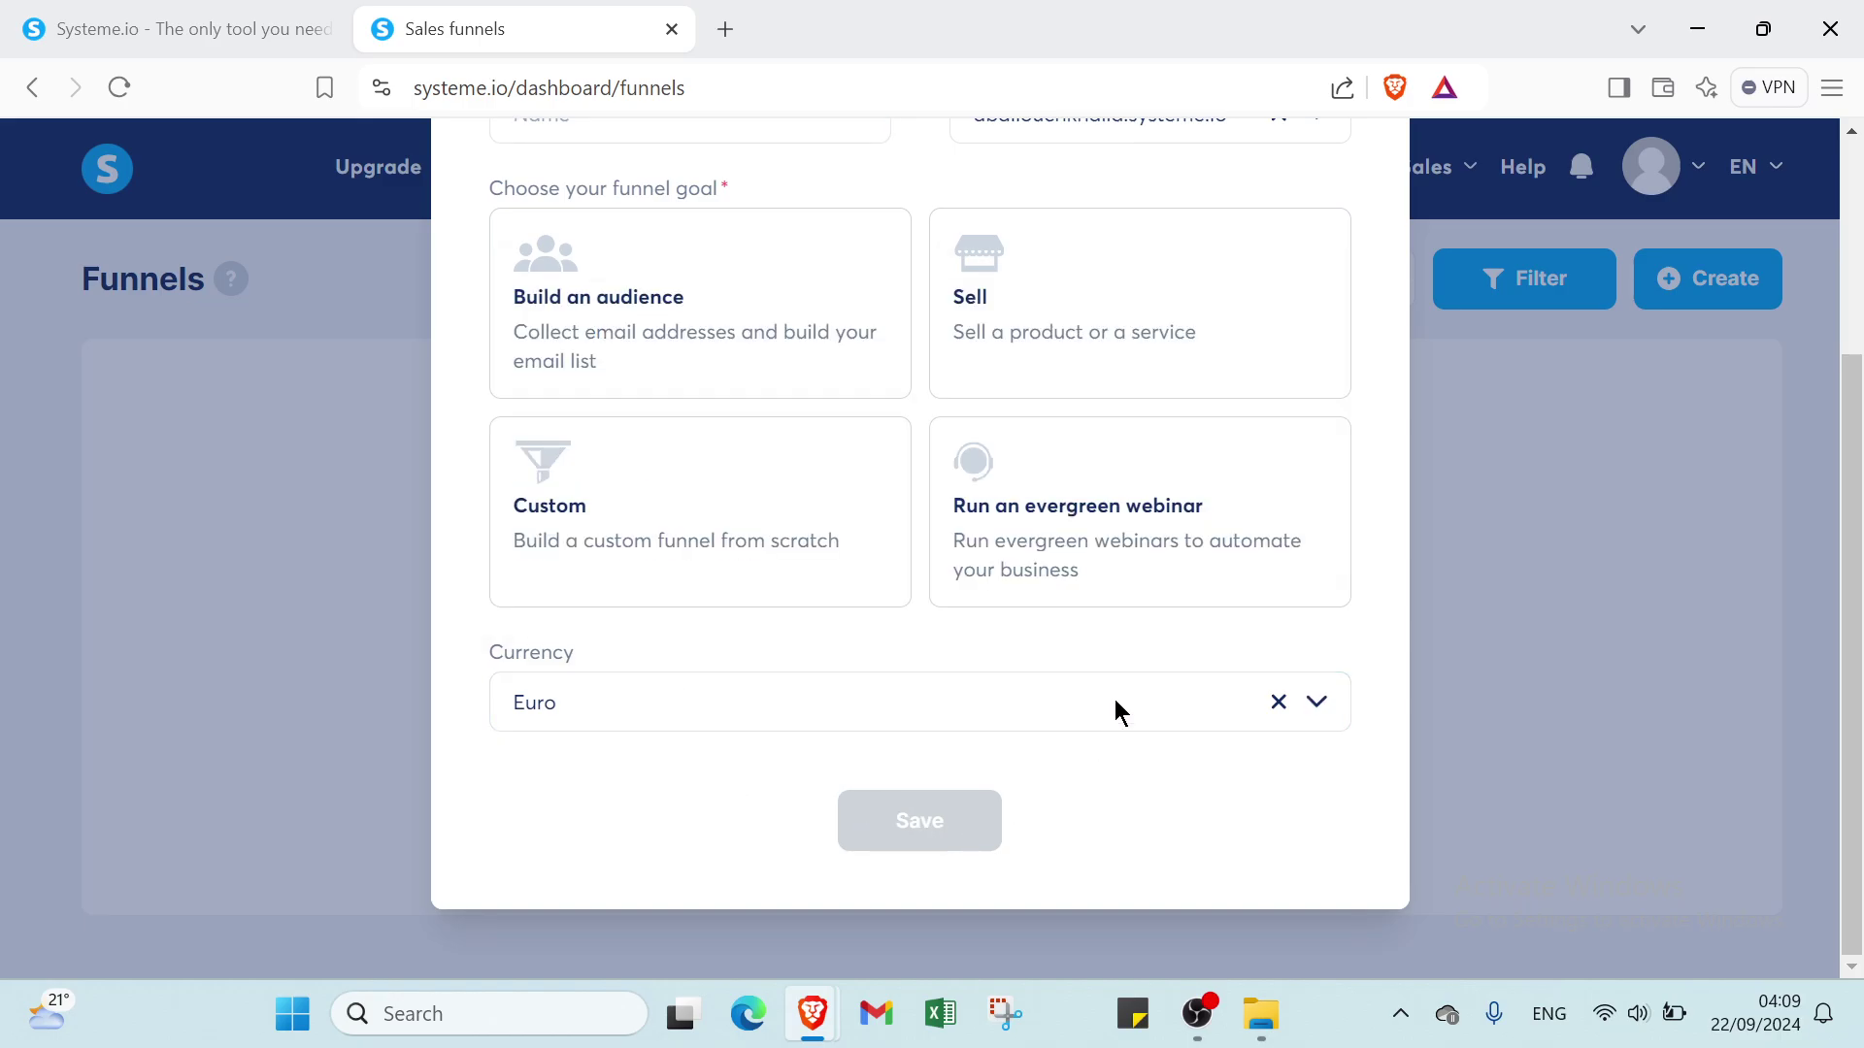
{"action": "scroll", "coordinate": [1279, 309], "scroll_direction": "up", "scroll_amount": 2}
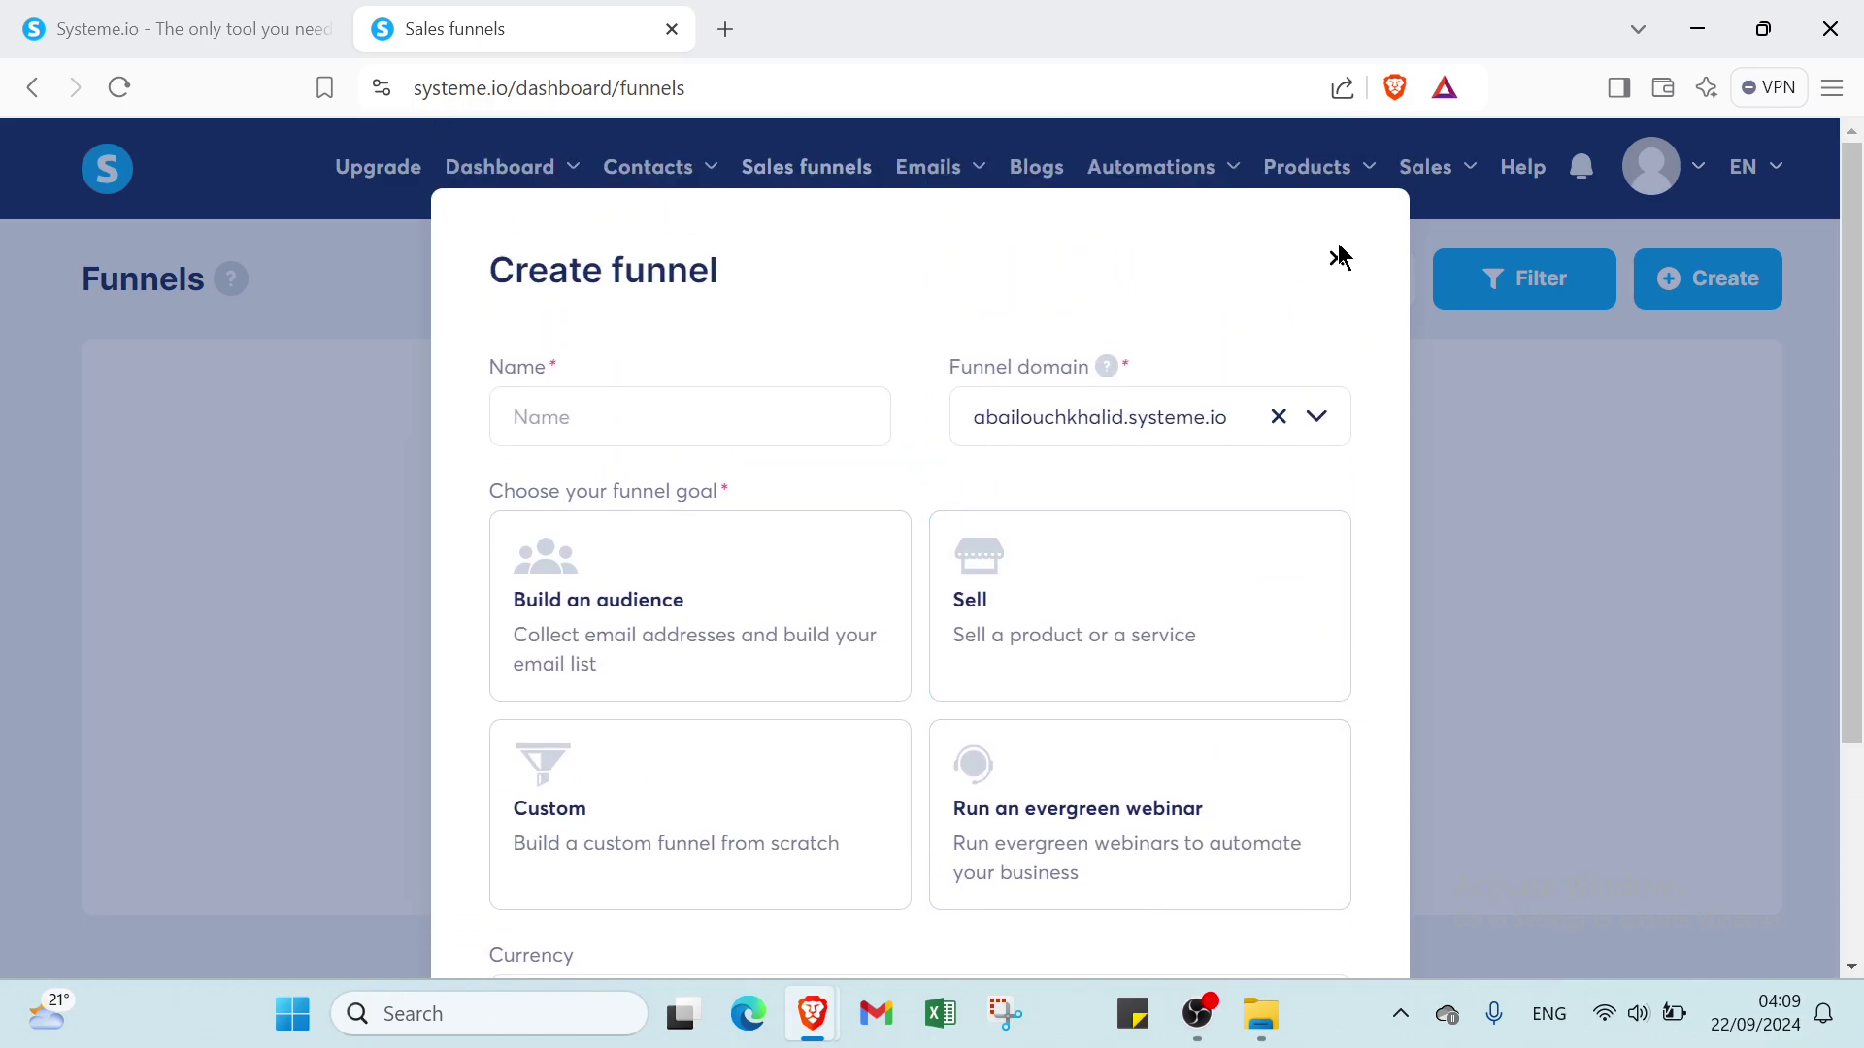
{"action": "left_click", "coordinate": [1336, 259]}
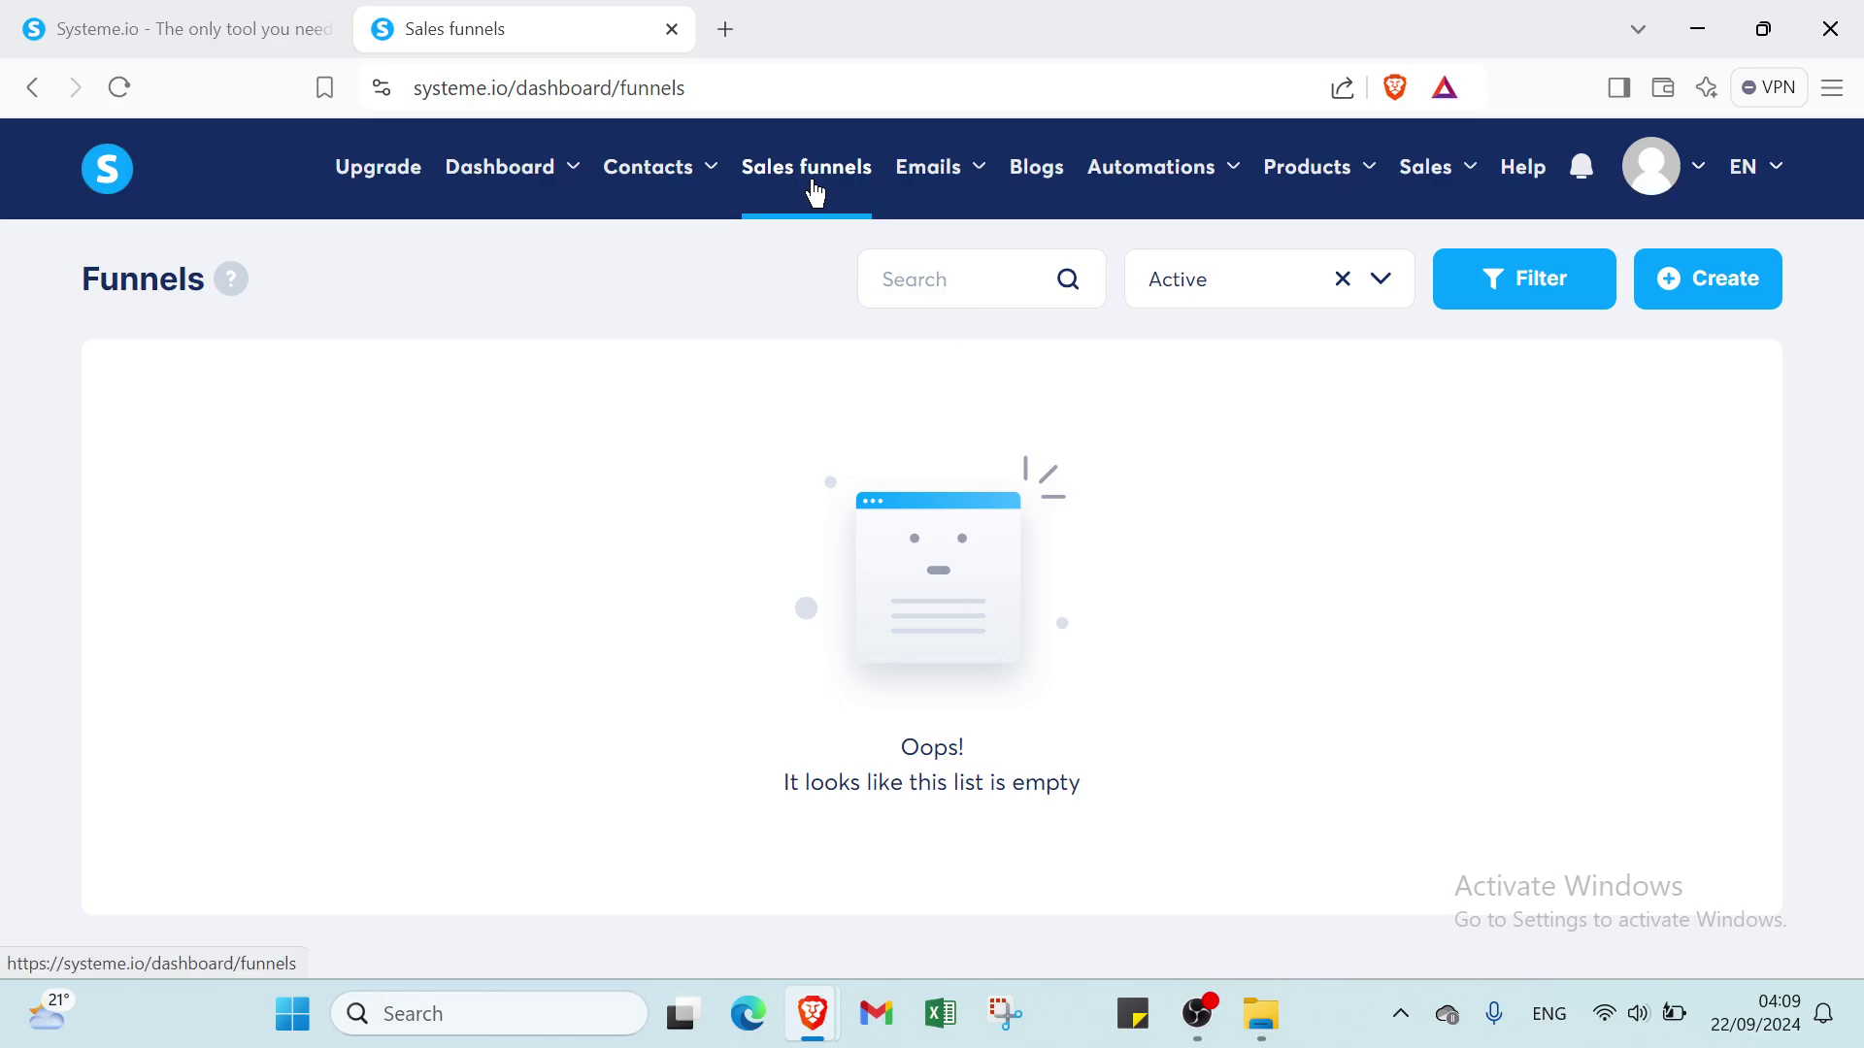
{"action": "mouse_move", "coordinate": [1291, 180]}
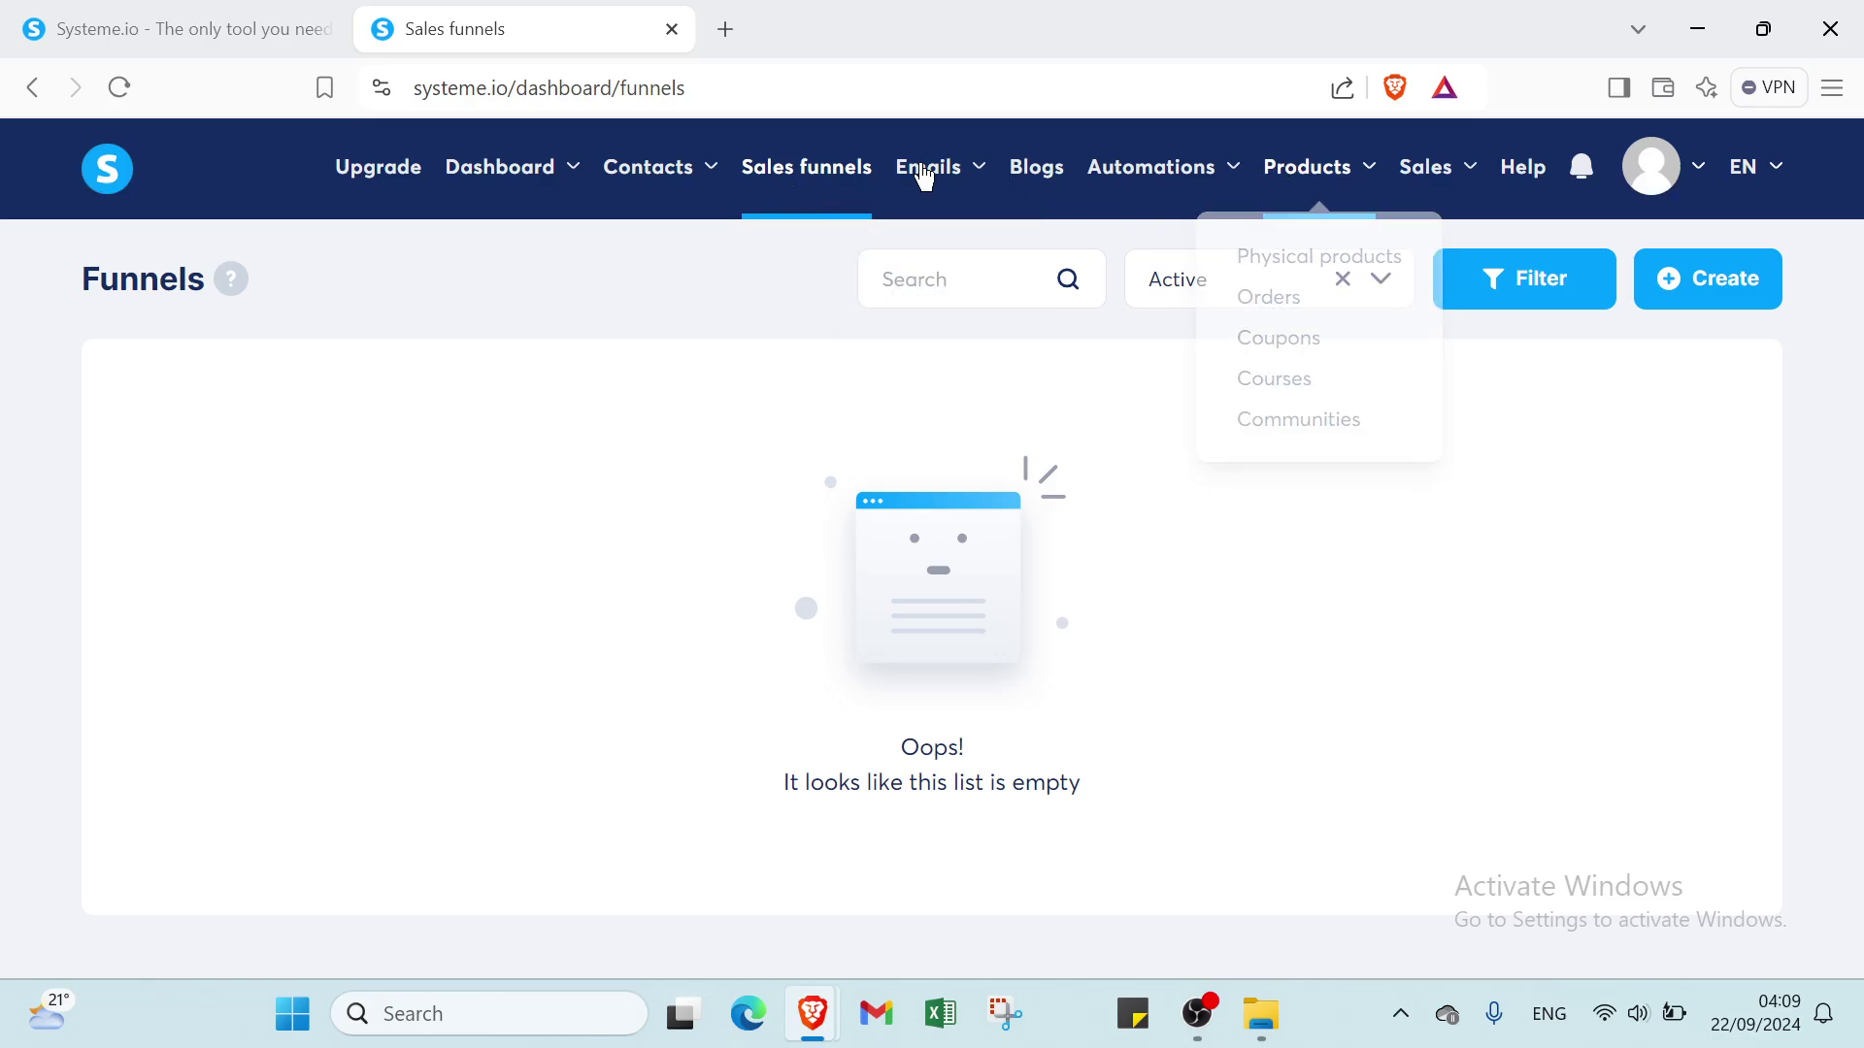
Step: Compare the Freemium, Startup, Webinar and Unlimited plan limits under Settings > My plan
{"action": "left_click", "coordinate": [408, 175]}
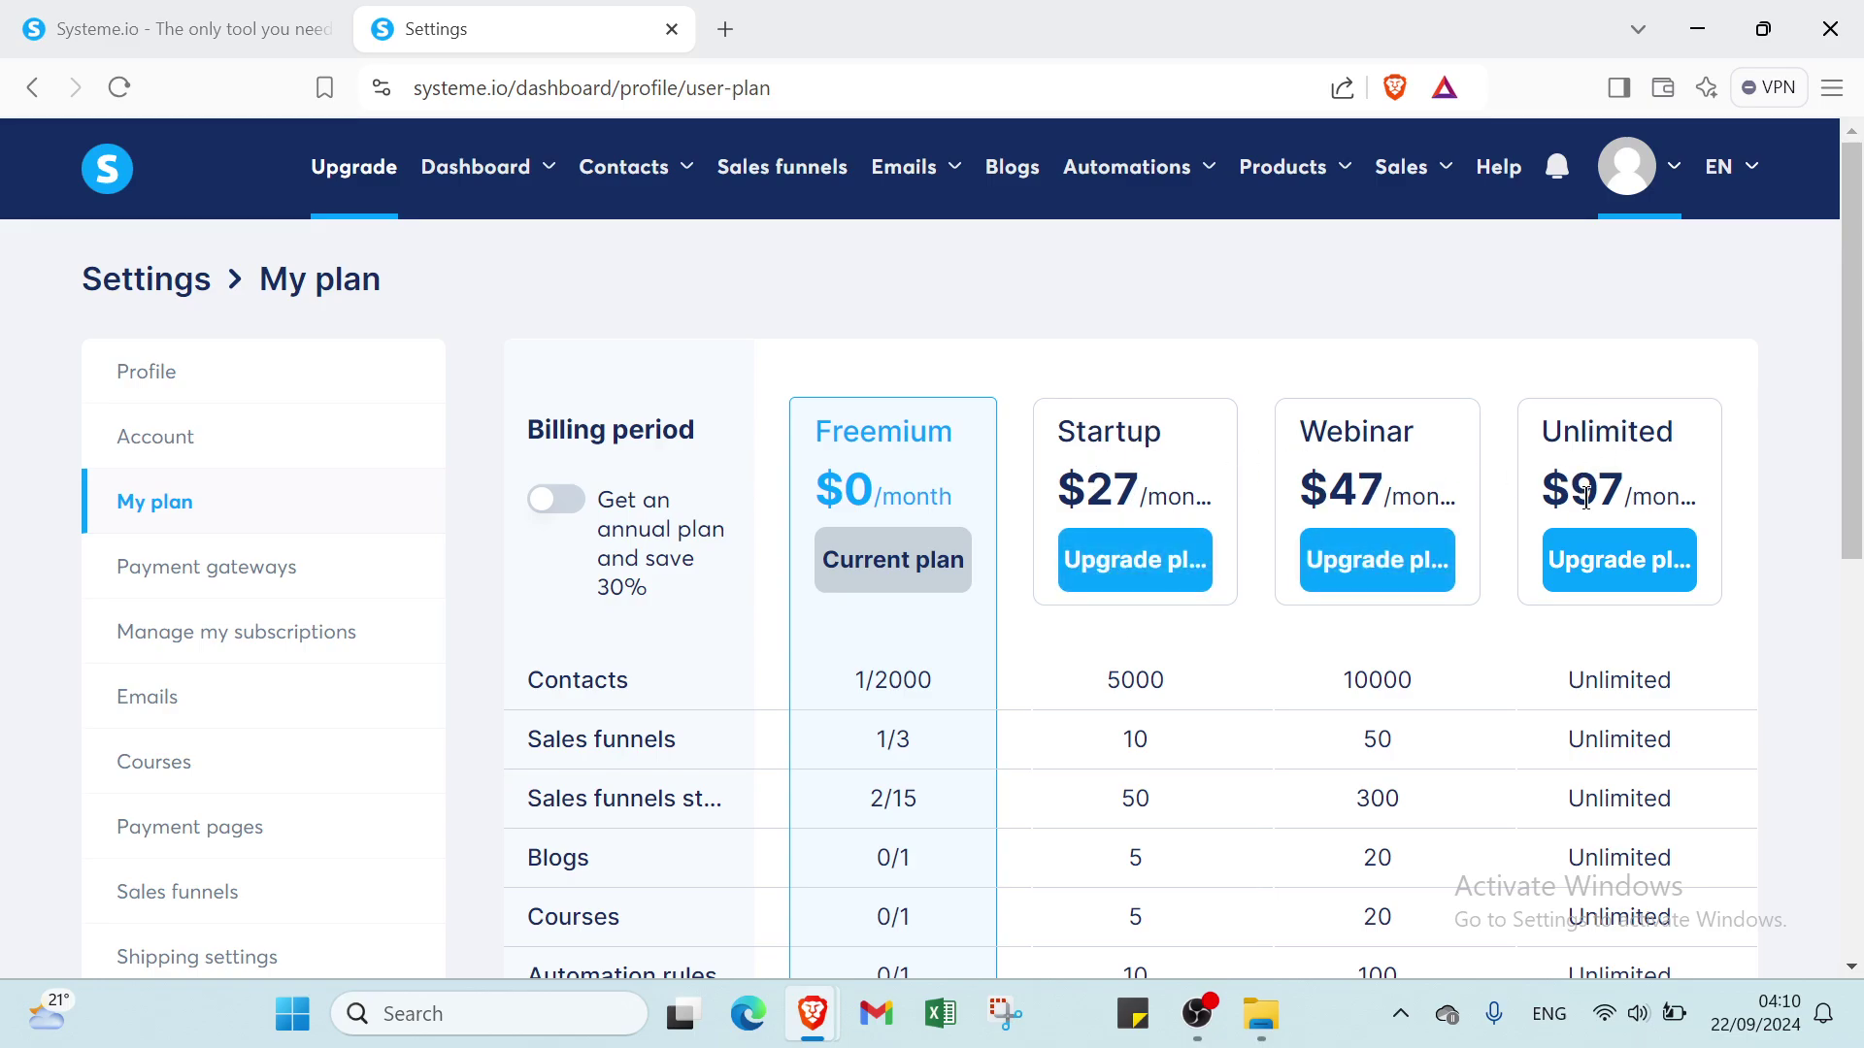
{"action": "scroll", "coordinate": [1588, 481], "scroll_direction": "down", "scroll_amount": 7}
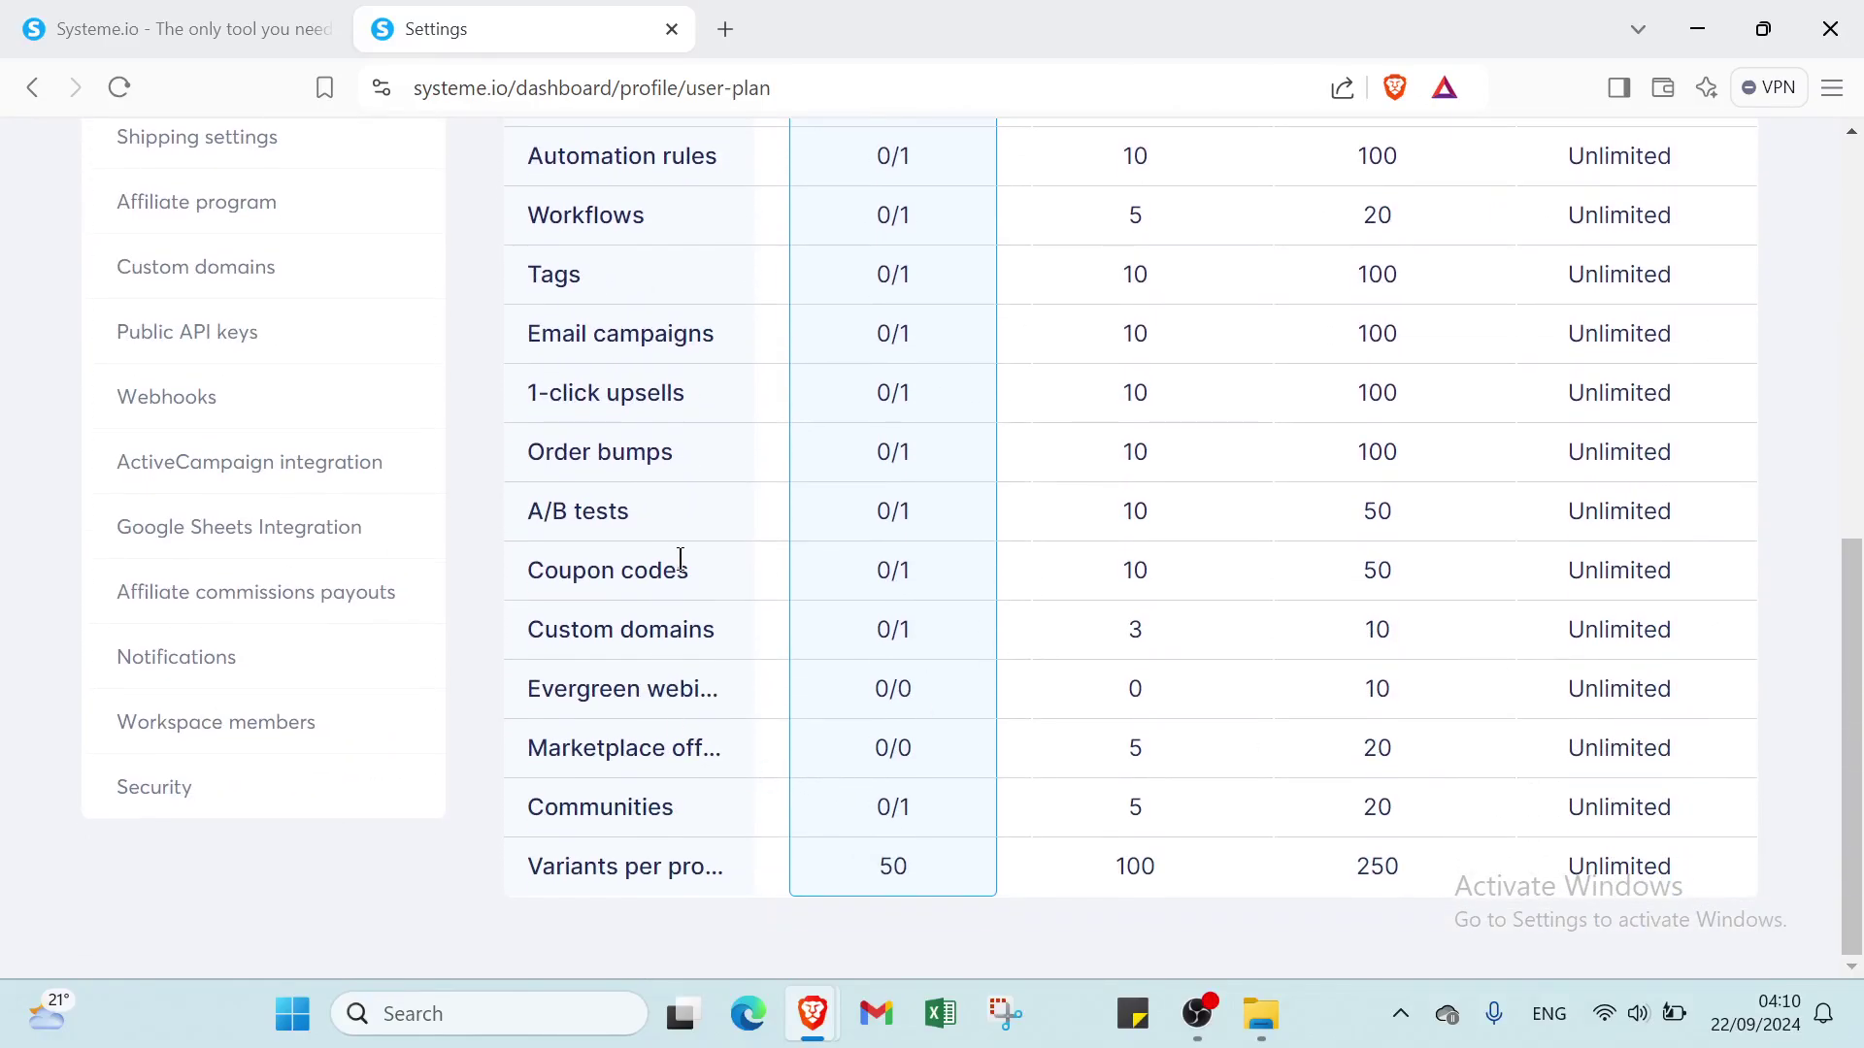
{"action": "scroll", "coordinate": [678, 554], "scroll_direction": "up", "scroll_amount": 4}
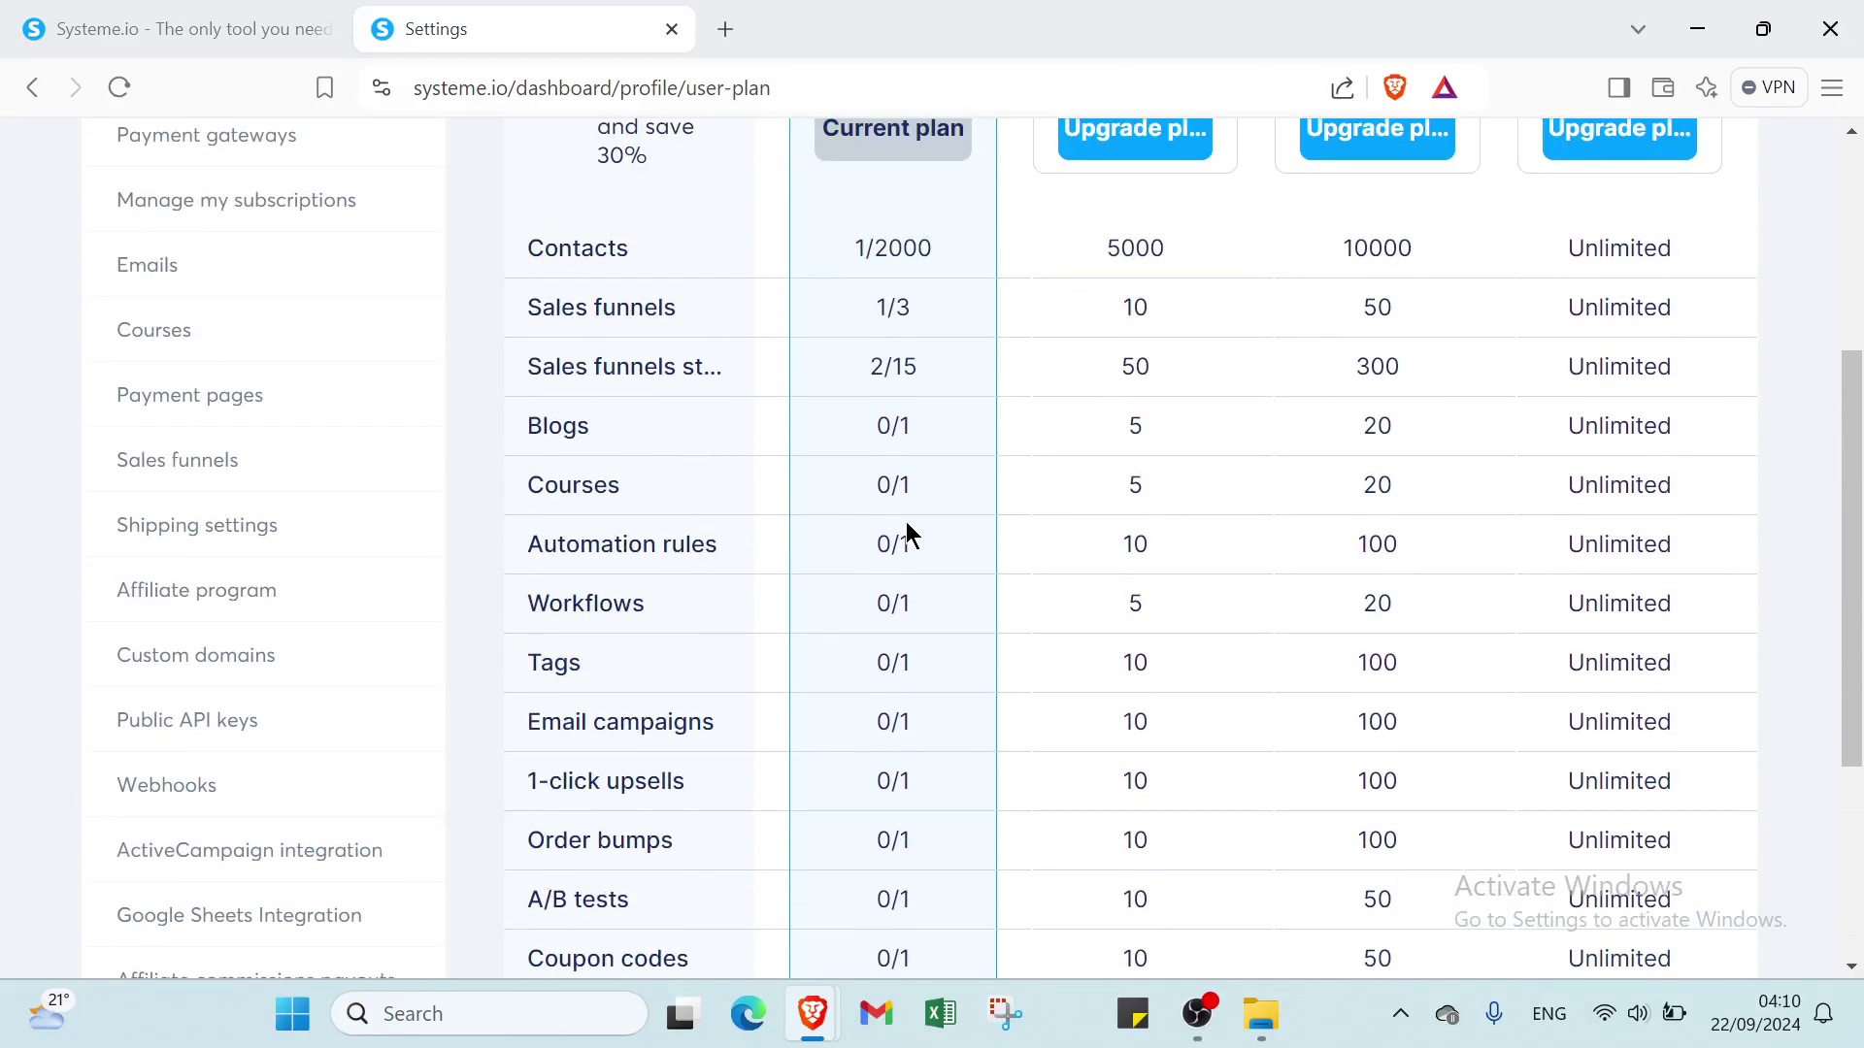
{"action": "scroll", "coordinate": [904, 530], "scroll_direction": "down", "scroll_amount": 4}
{"action": "scroll", "coordinate": [391, 580], "scroll_direction": "up", "scroll_amount": 8}
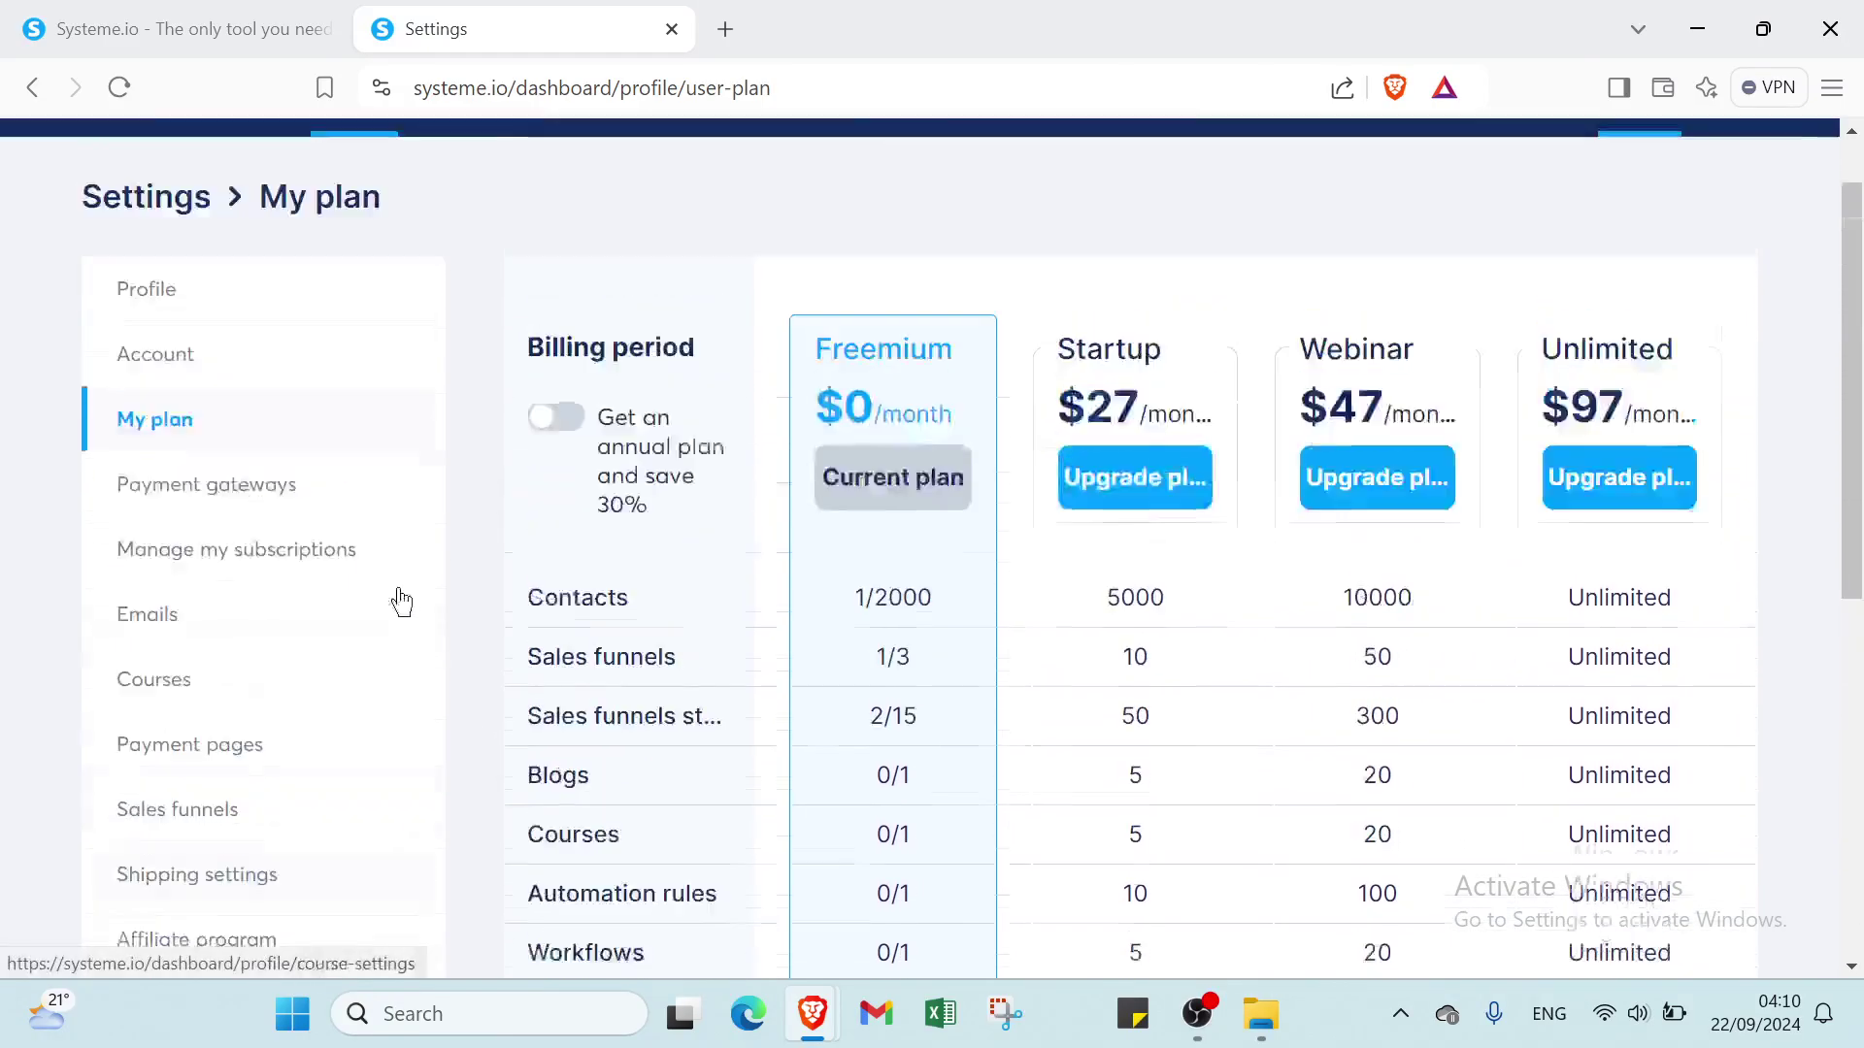
Step: Review the Payment gateways settings listing Stripe, PayPal and Mercado Pago
{"action": "left_click", "coordinate": [306, 580]}
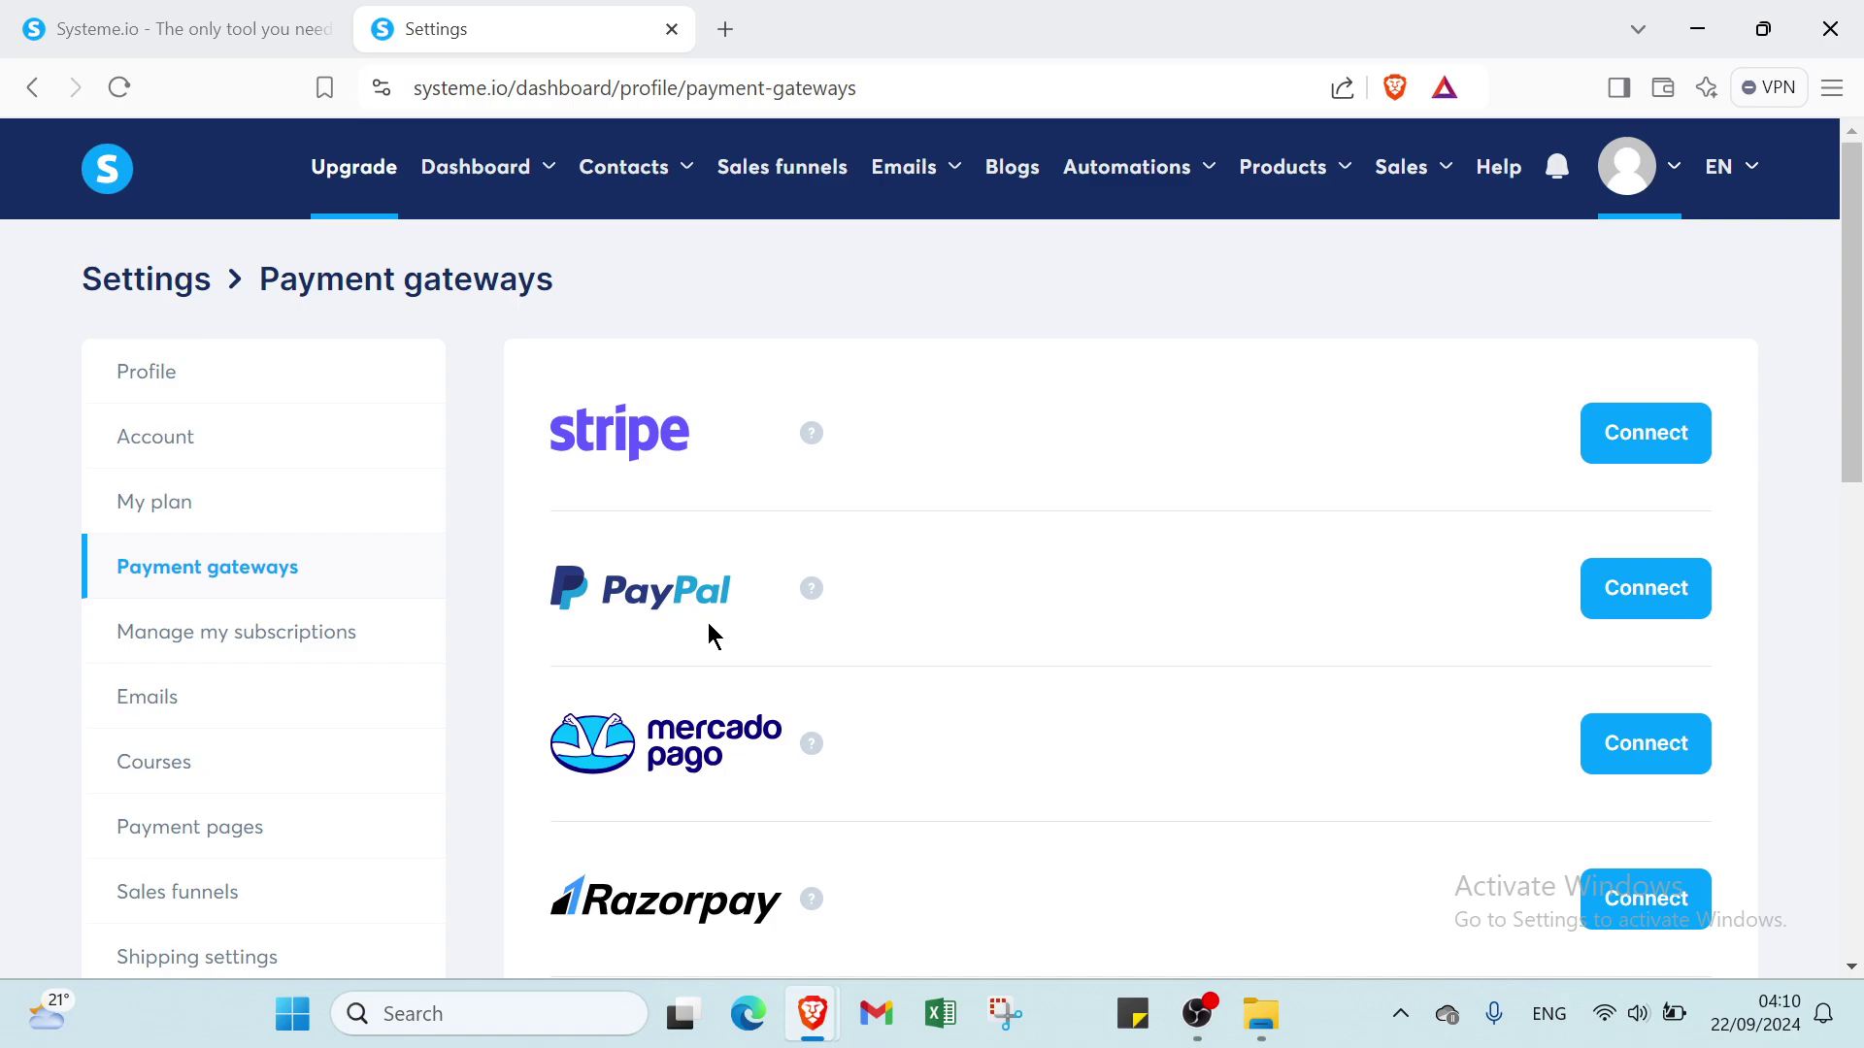
{"action": "scroll", "coordinate": [718, 622], "scroll_direction": "down", "scroll_amount": 3}
{"action": "scroll", "coordinate": [734, 626], "scroll_direction": "down", "scroll_amount": 2}
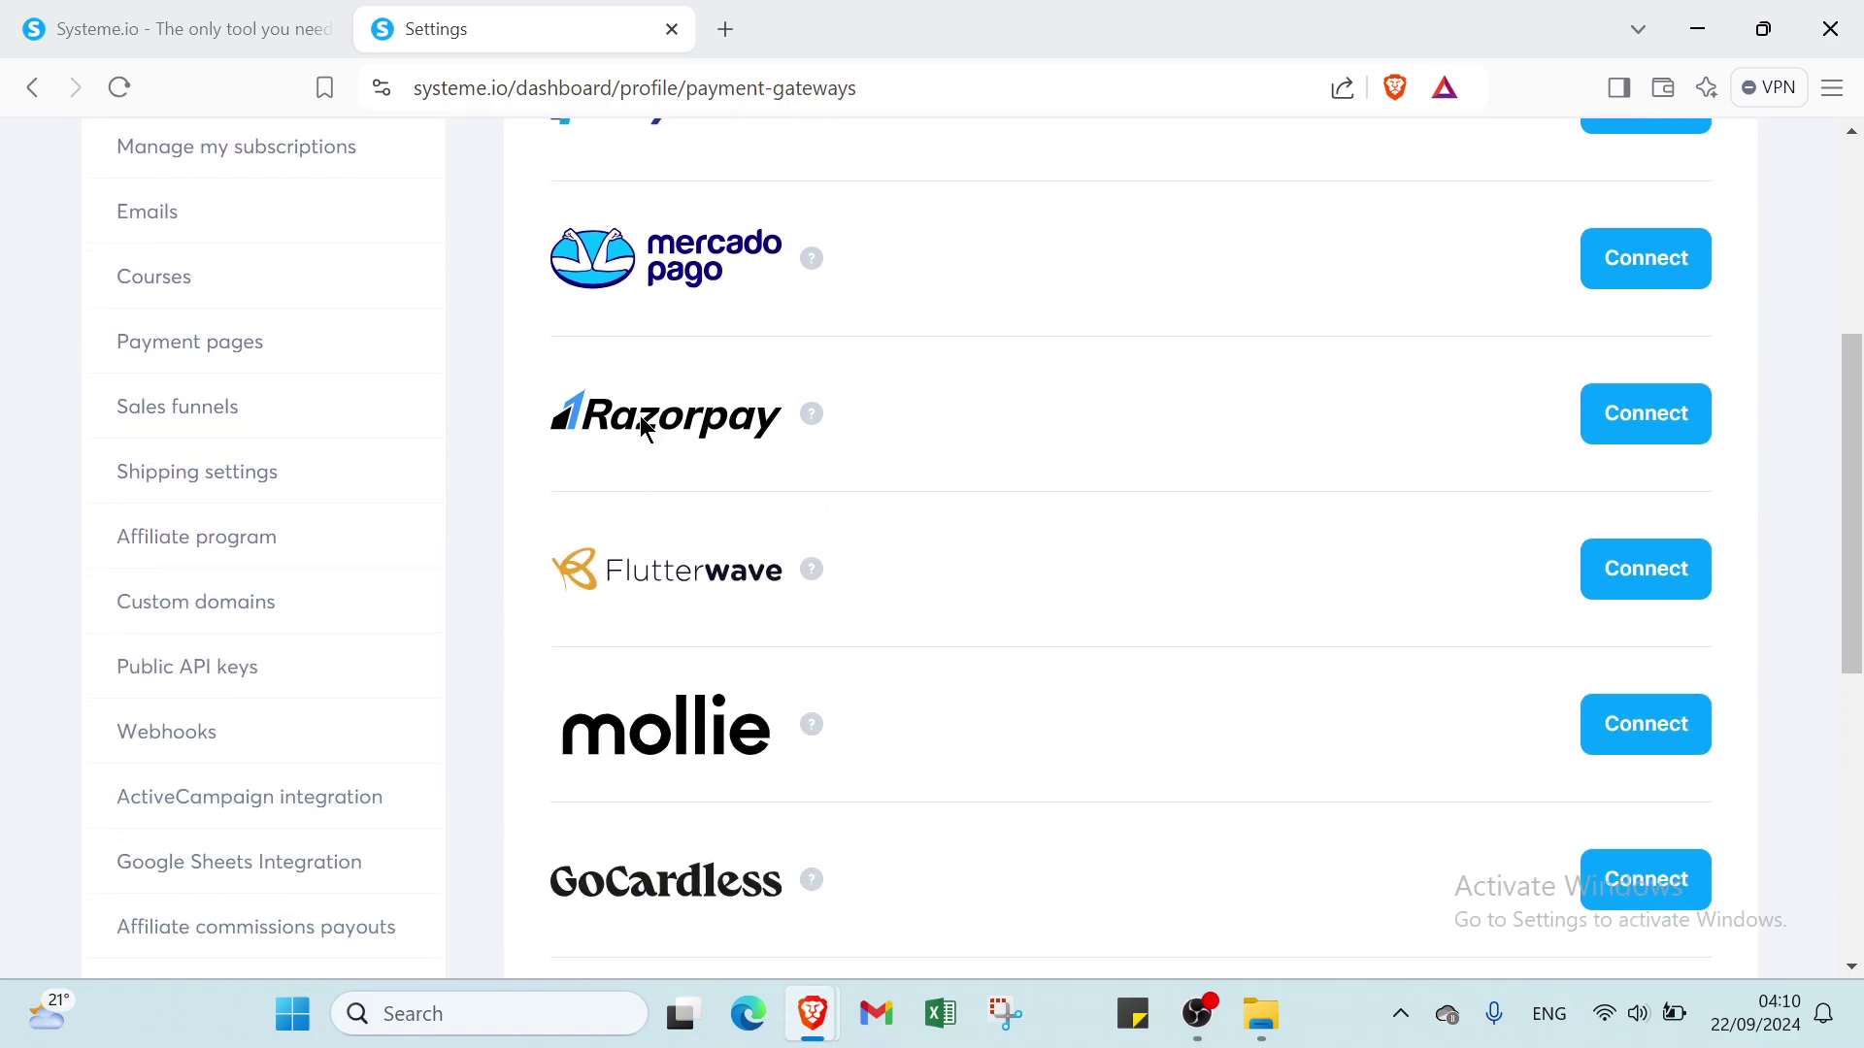
{"action": "scroll", "coordinate": [691, 572], "scroll_direction": "down", "scroll_amount": 3}
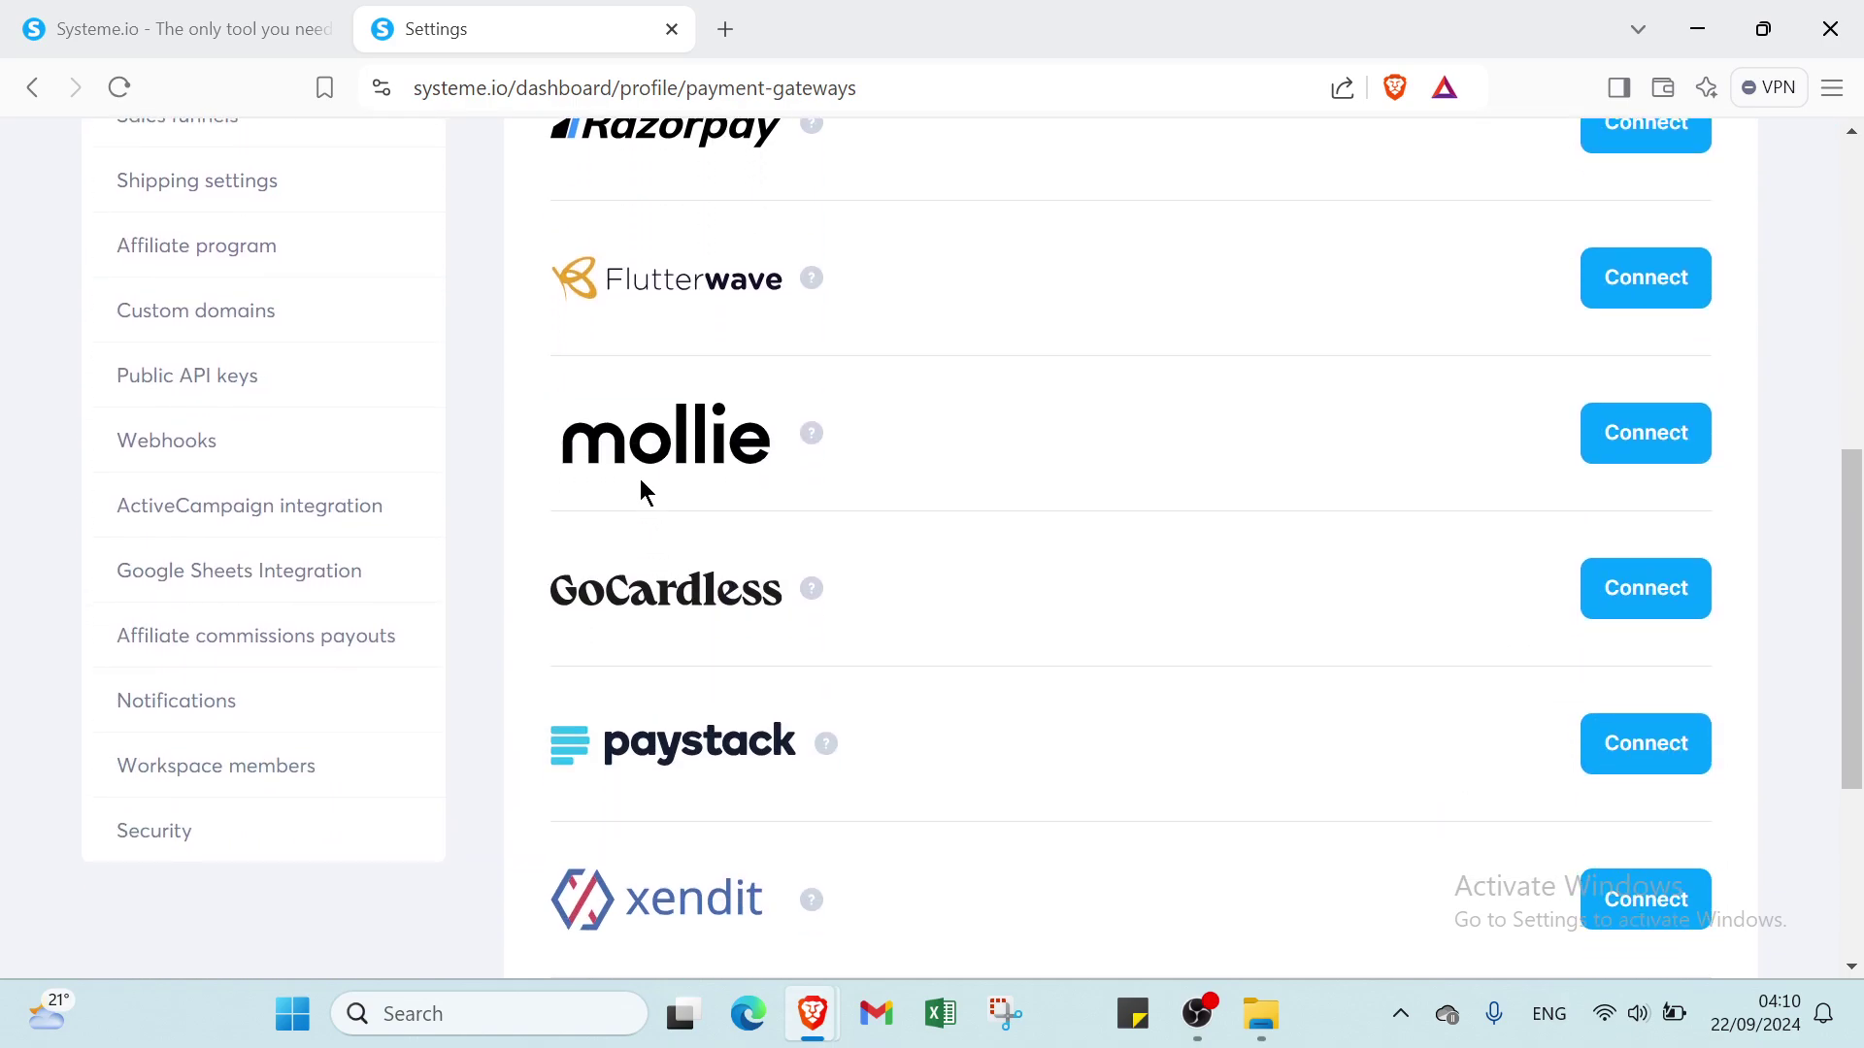
{"action": "scroll", "coordinate": [660, 495], "scroll_direction": "down", "scroll_amount": 2}
{"action": "scroll", "coordinate": [679, 583], "scroll_direction": "down", "scroll_amount": 2}
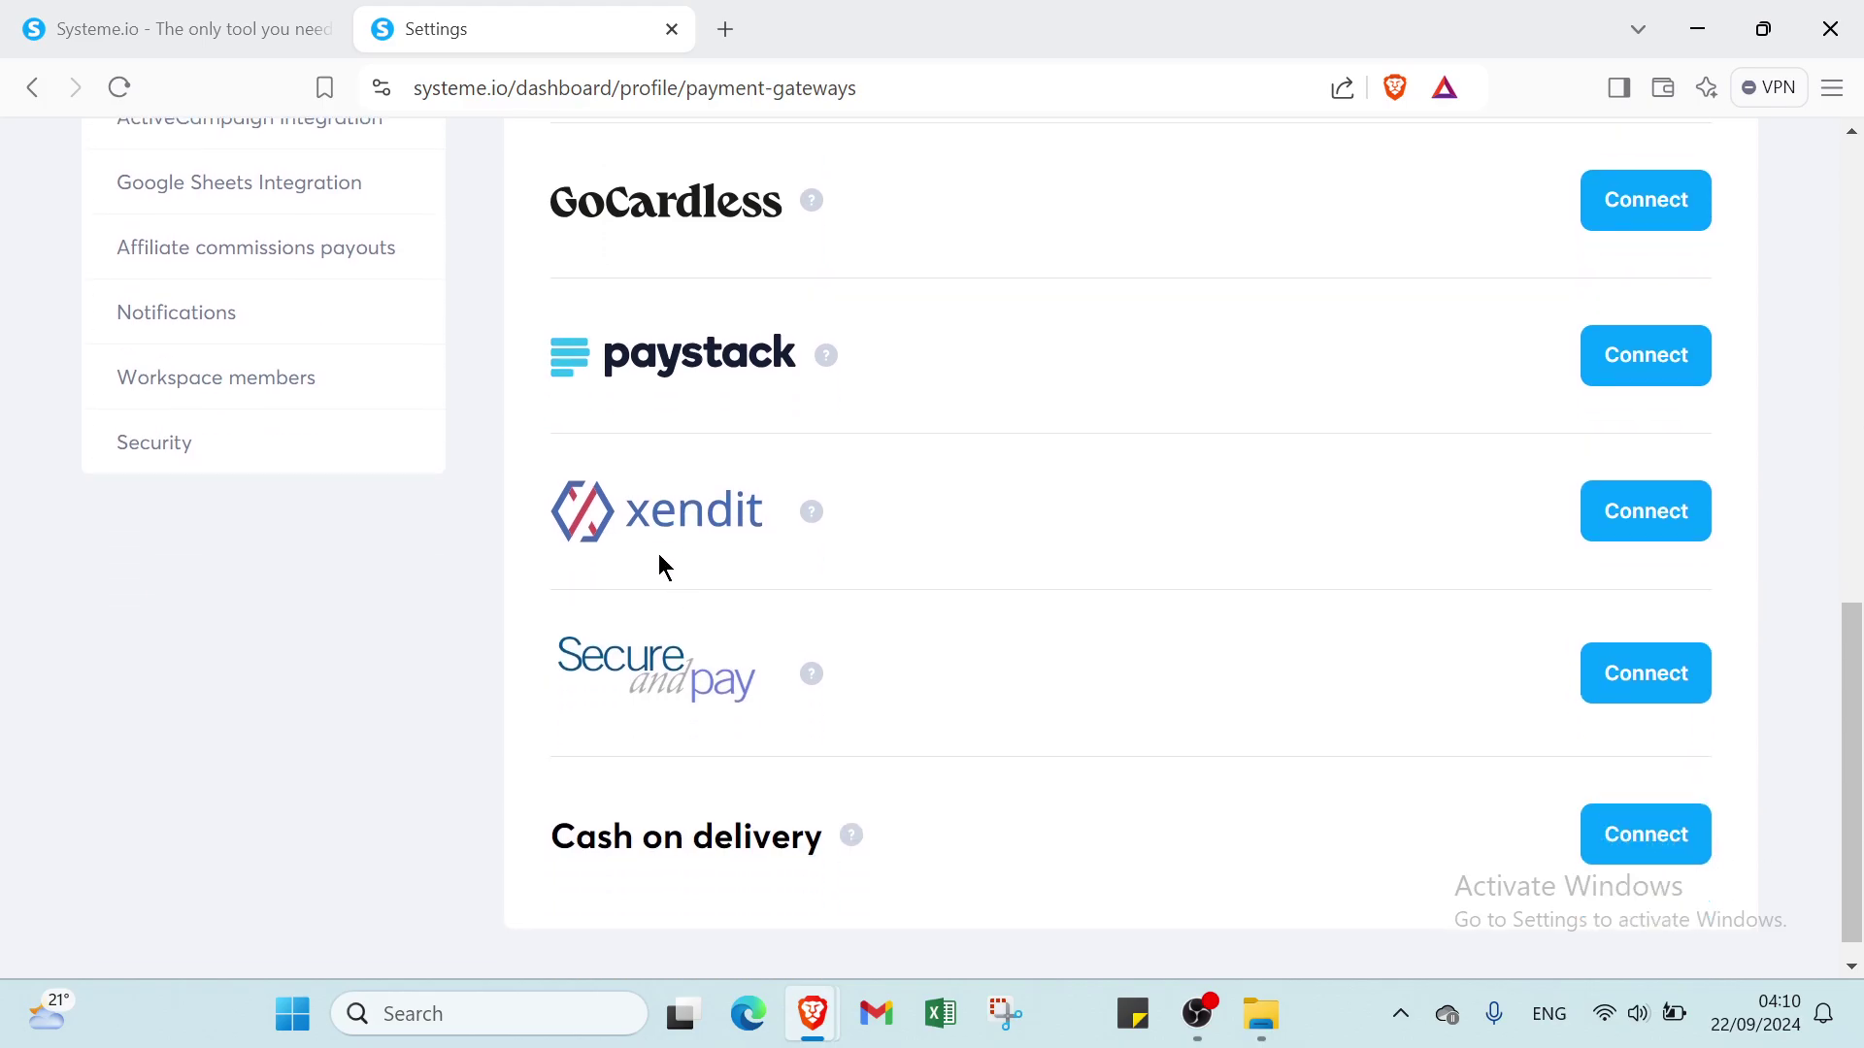
{"action": "scroll", "coordinate": [736, 767], "scroll_direction": "up", "scroll_amount": 12}
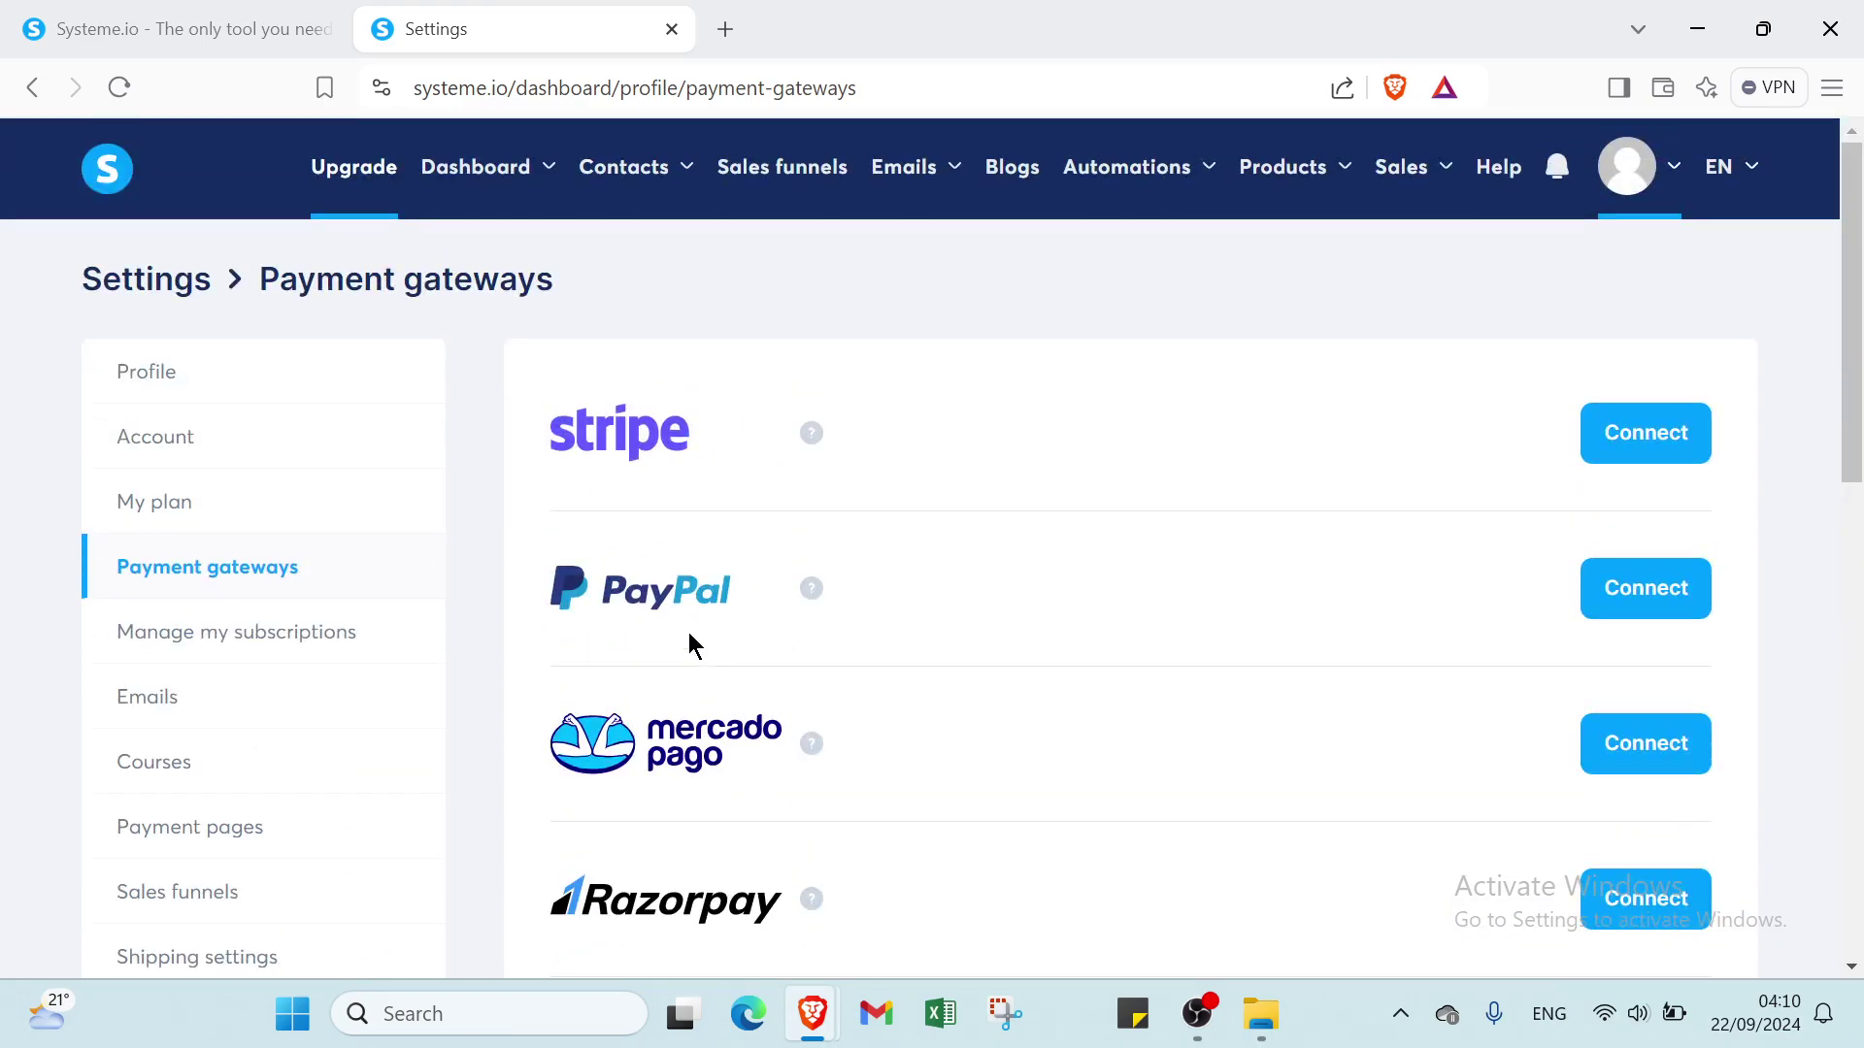
Step: Return to the Dashboard via the systeme.io logo, then show the homepage tab
{"action": "left_click", "coordinate": [106, 173]}
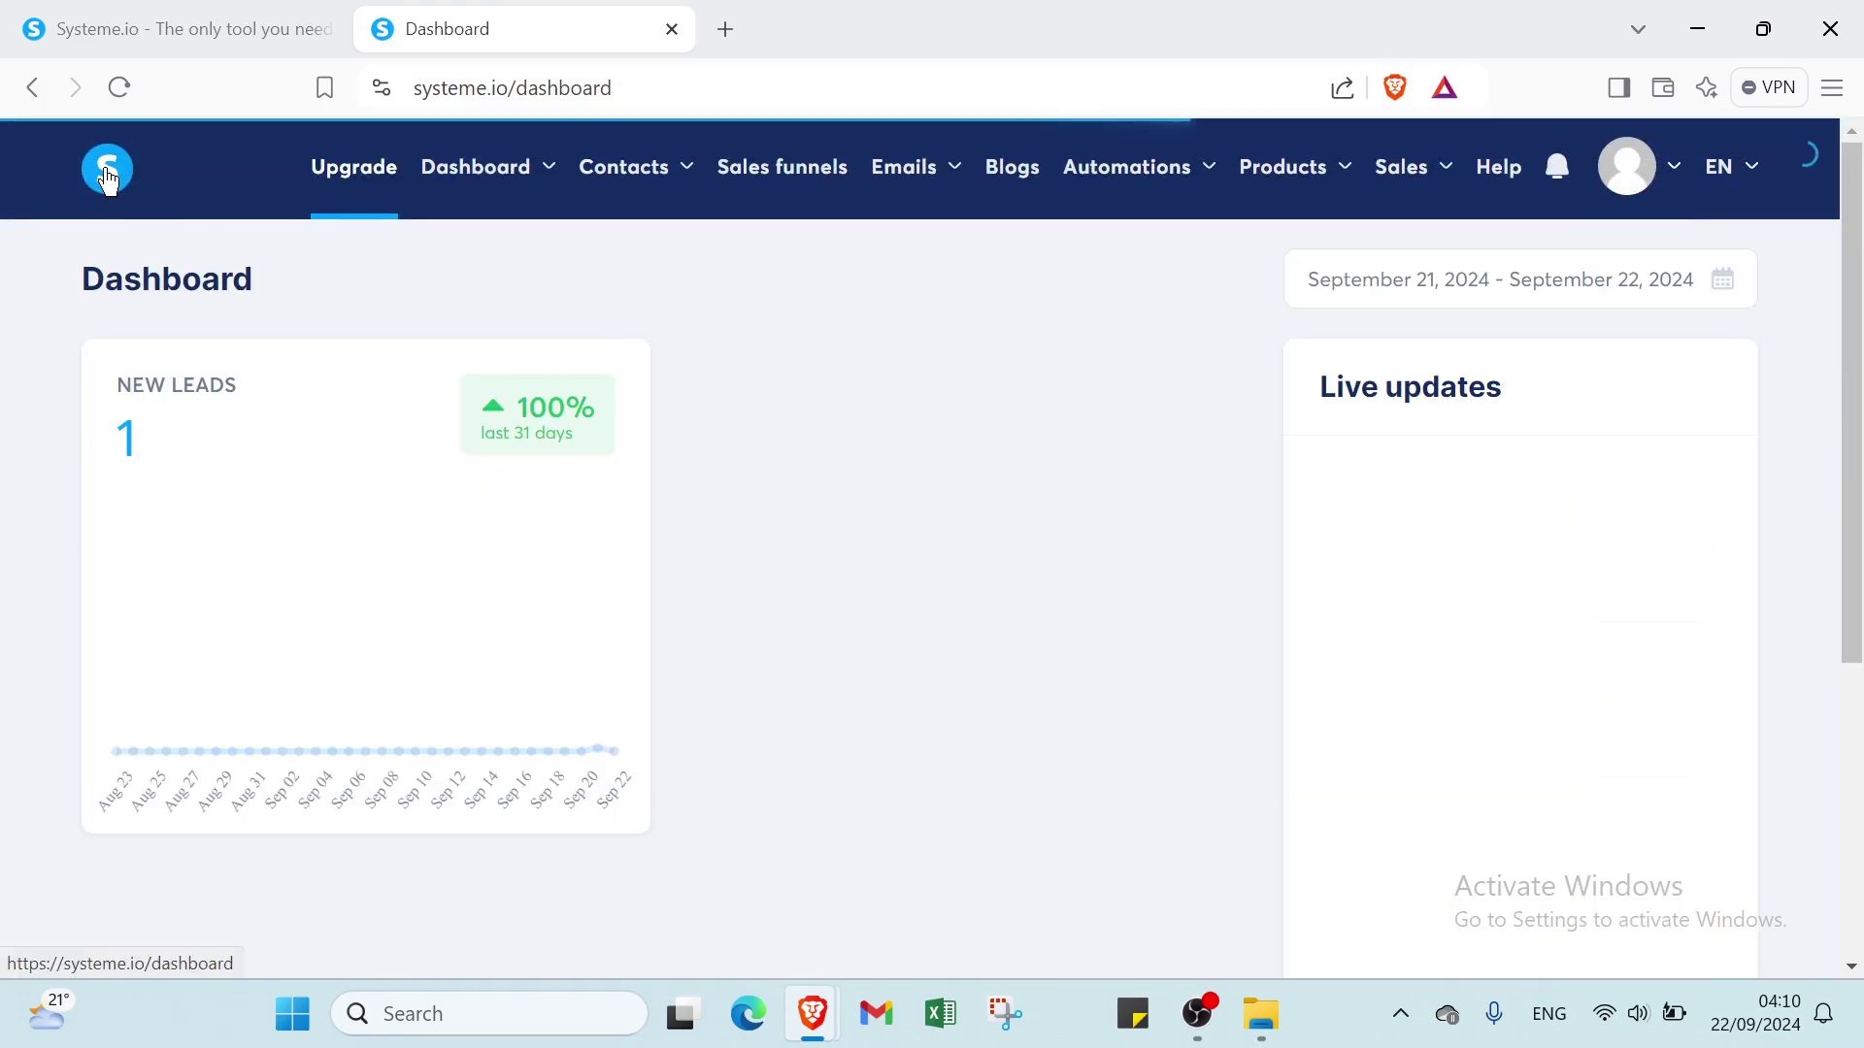
{"action": "left_click", "coordinate": [118, 27]}
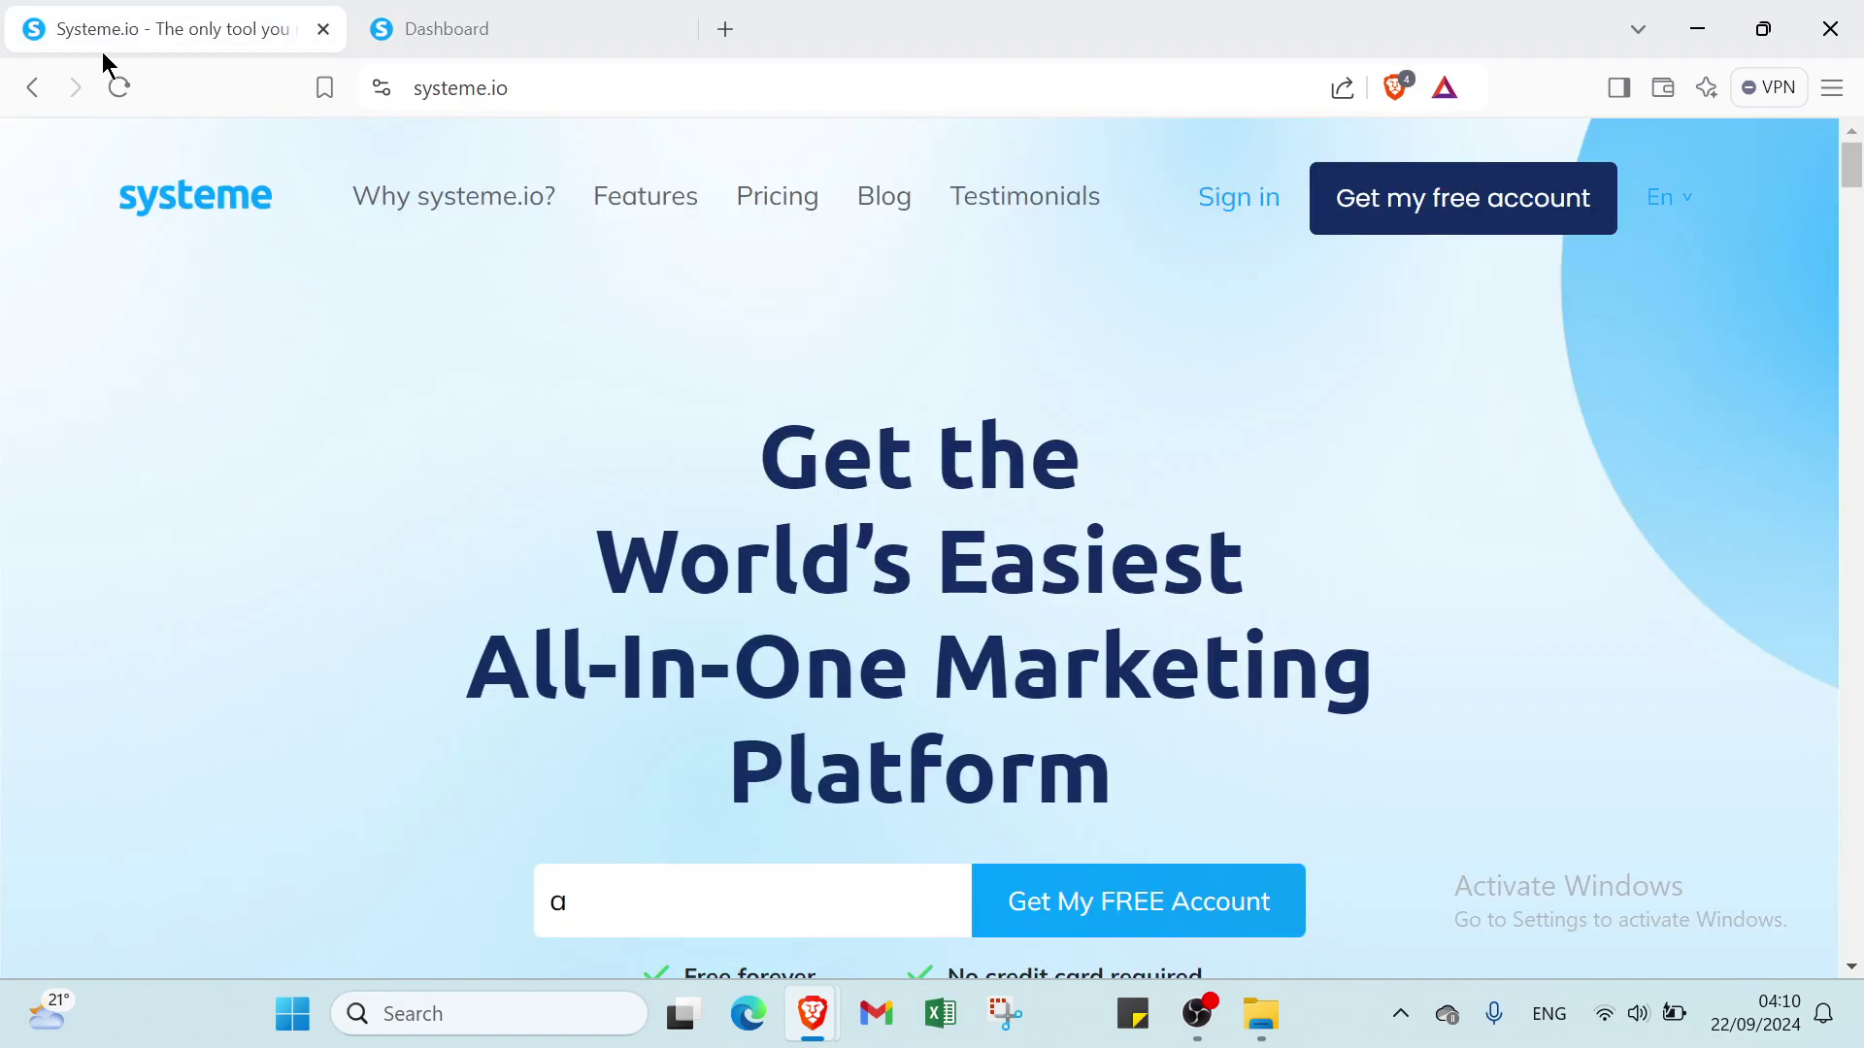